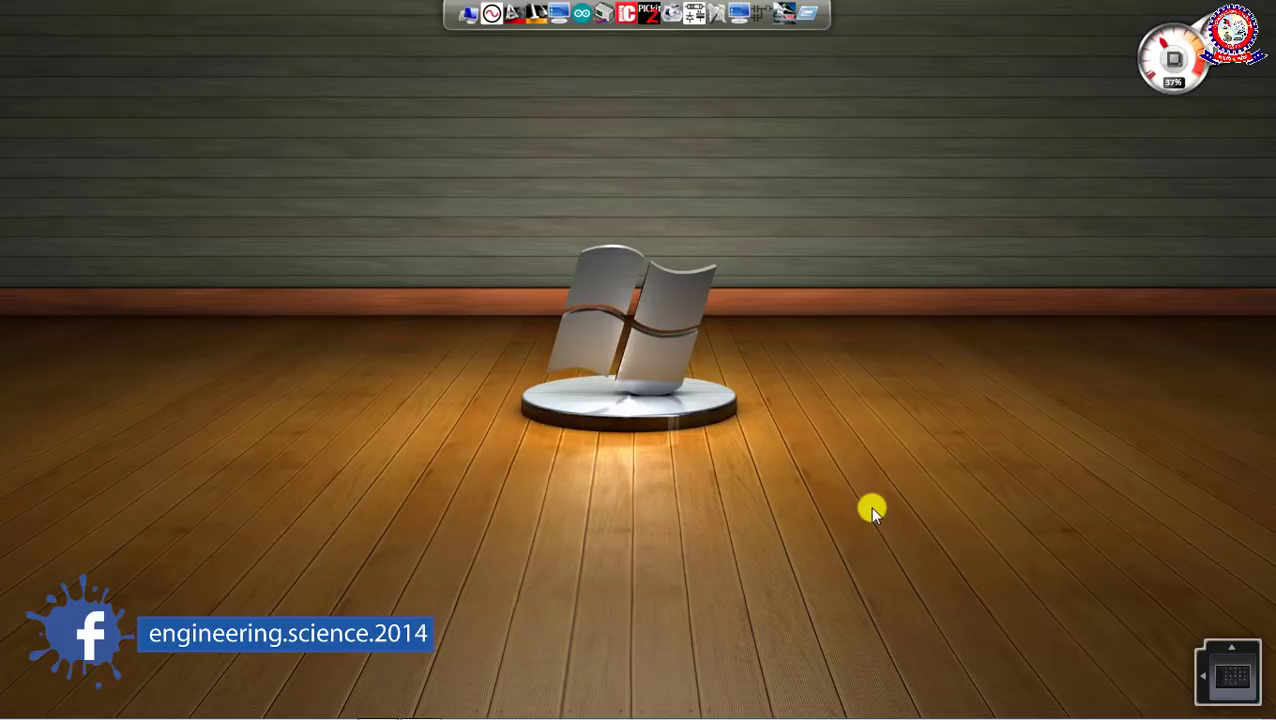
Launch DesignSpark Electrical and close the Projects Manager to land on the Welcome page
left_click(491, 20)
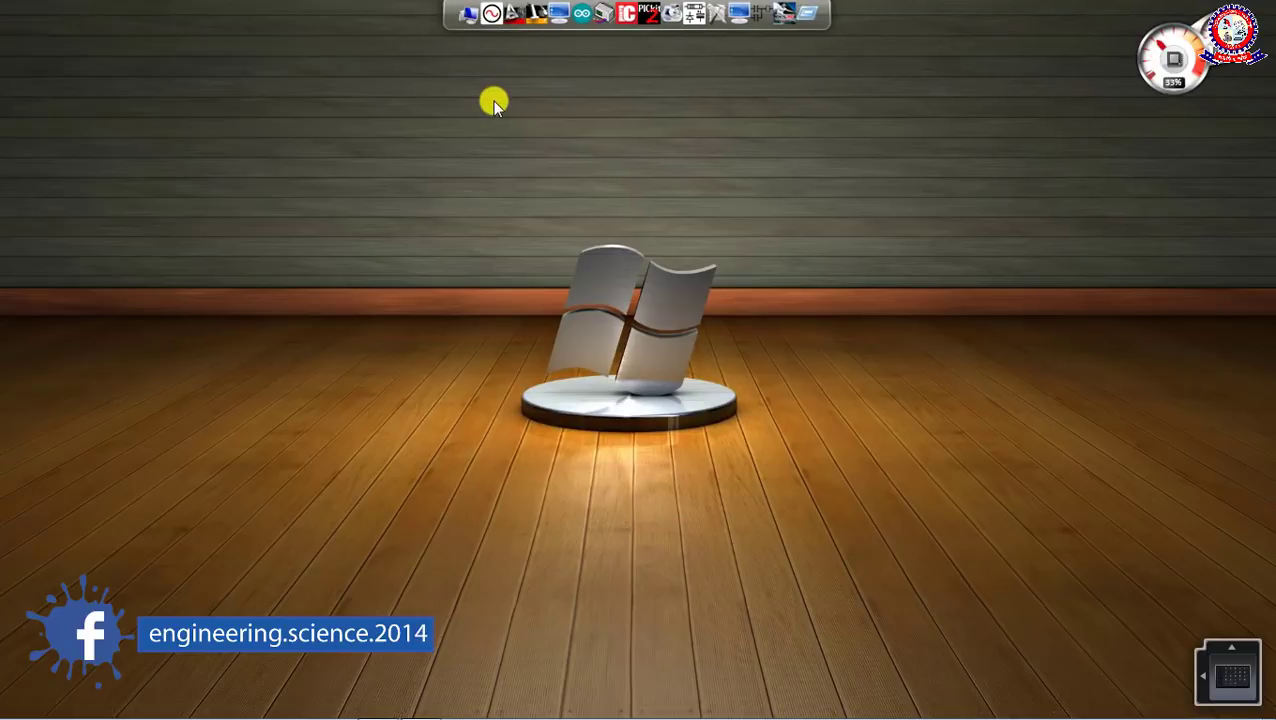
left_click(490, 22)
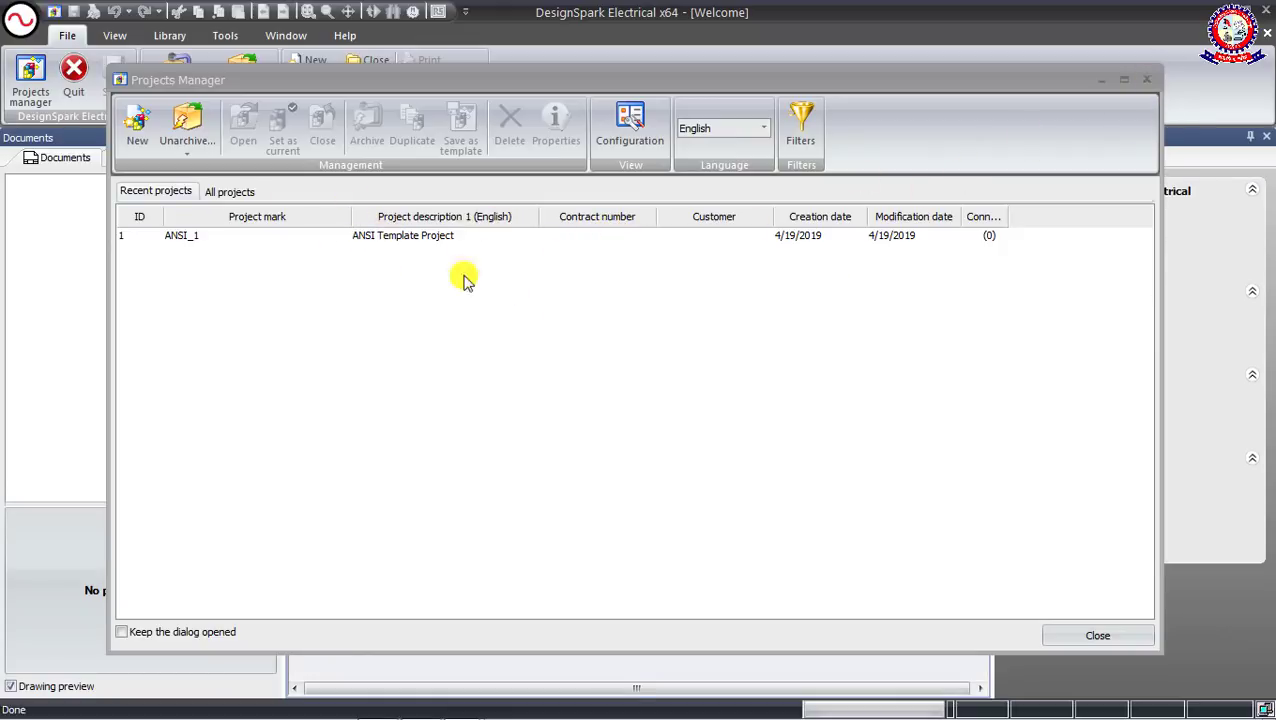
left_click(407, 248)
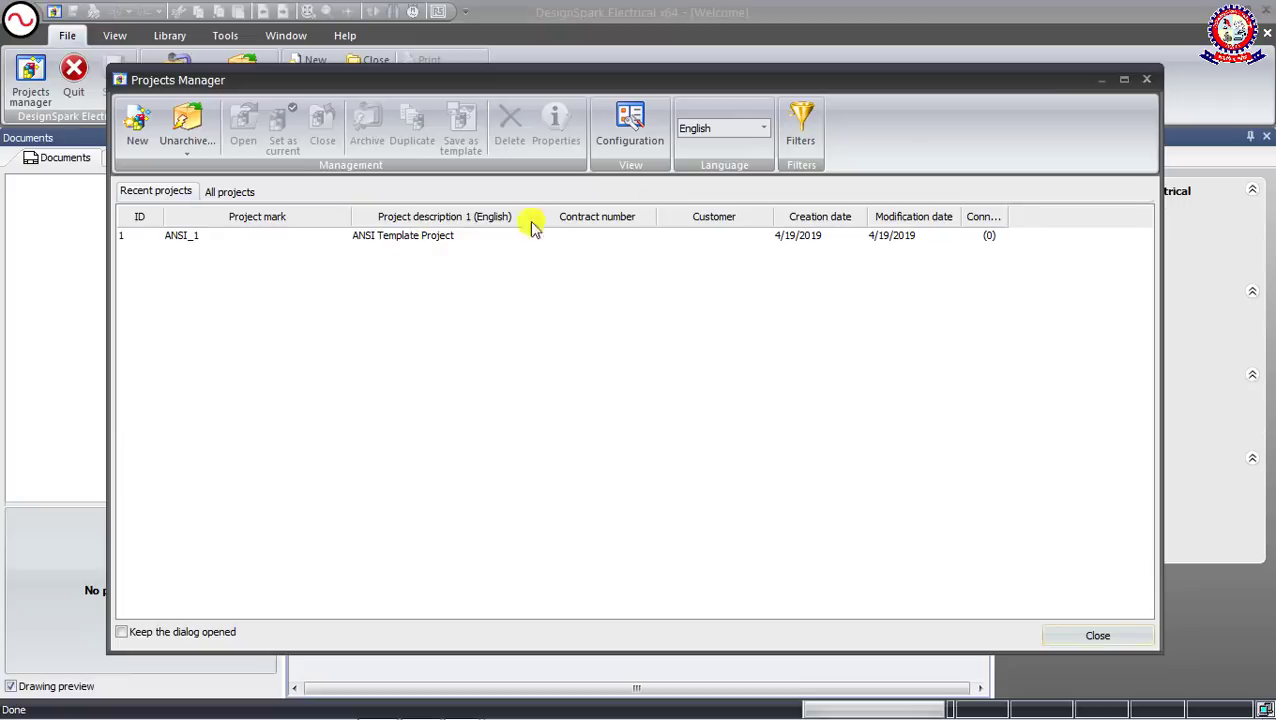
left_click(1146, 79)
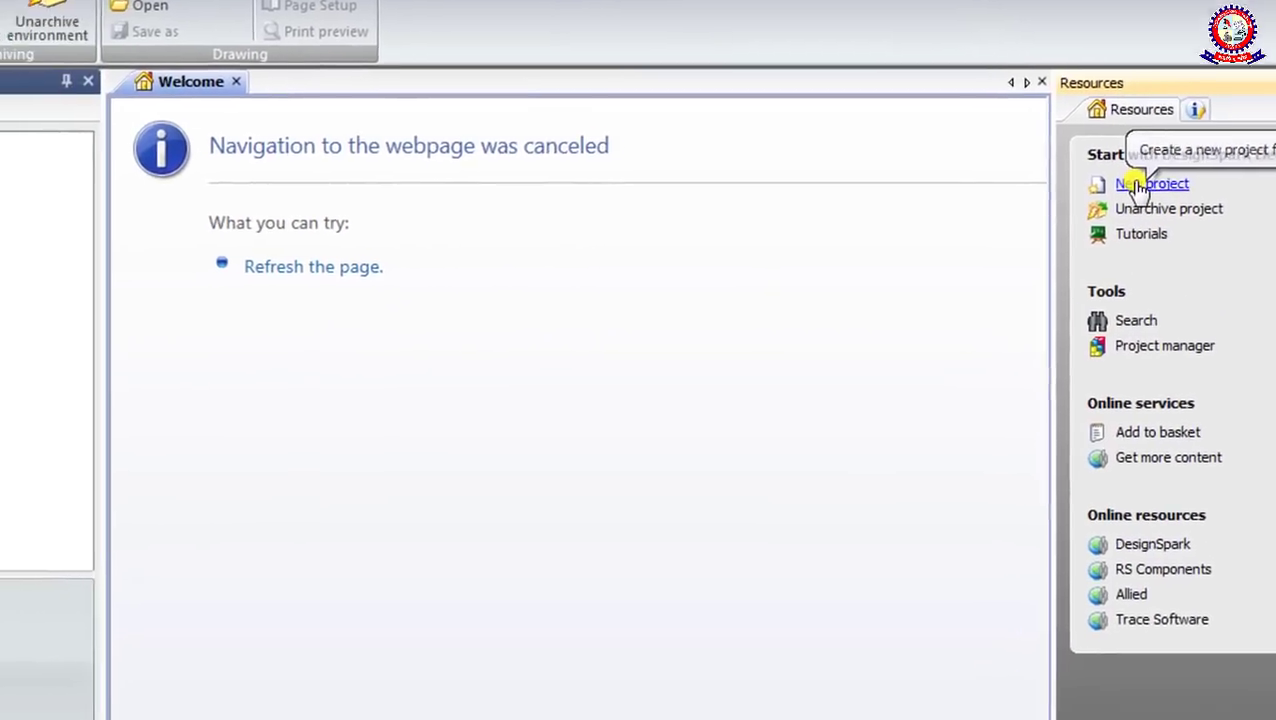
Start a new project based on the ANSI template
left_click(972, 288)
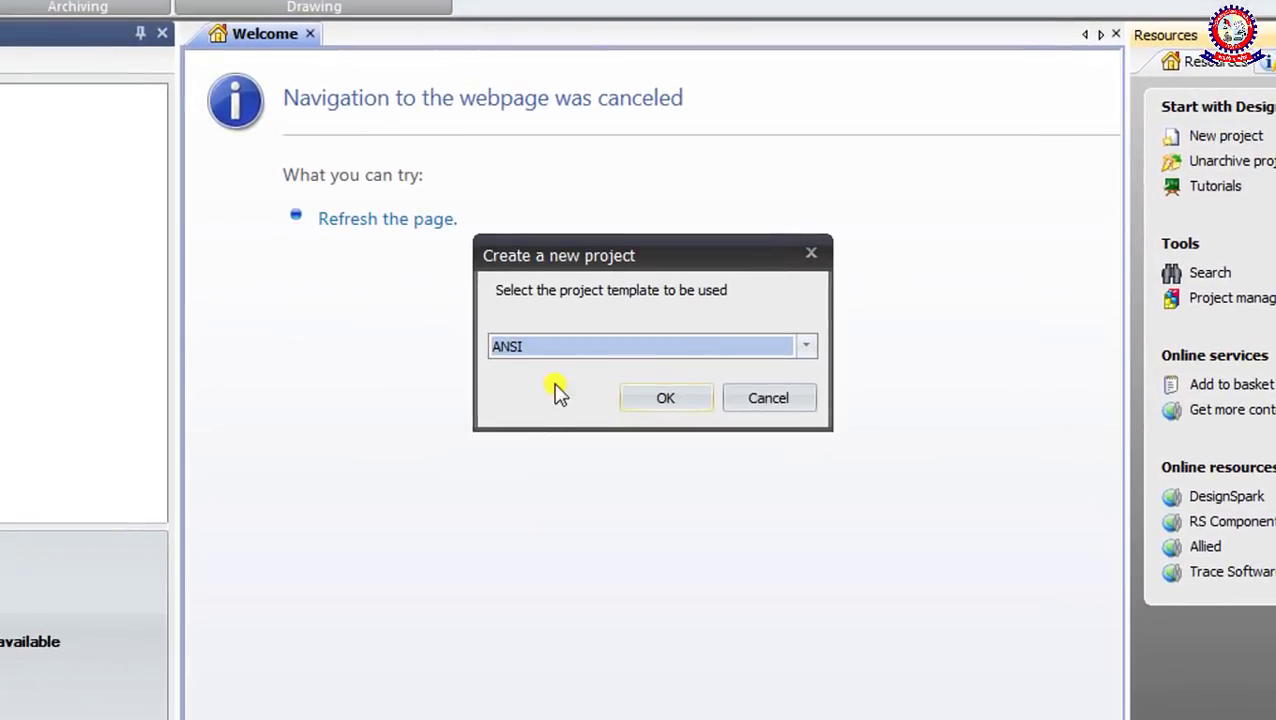
left_click(580, 347)
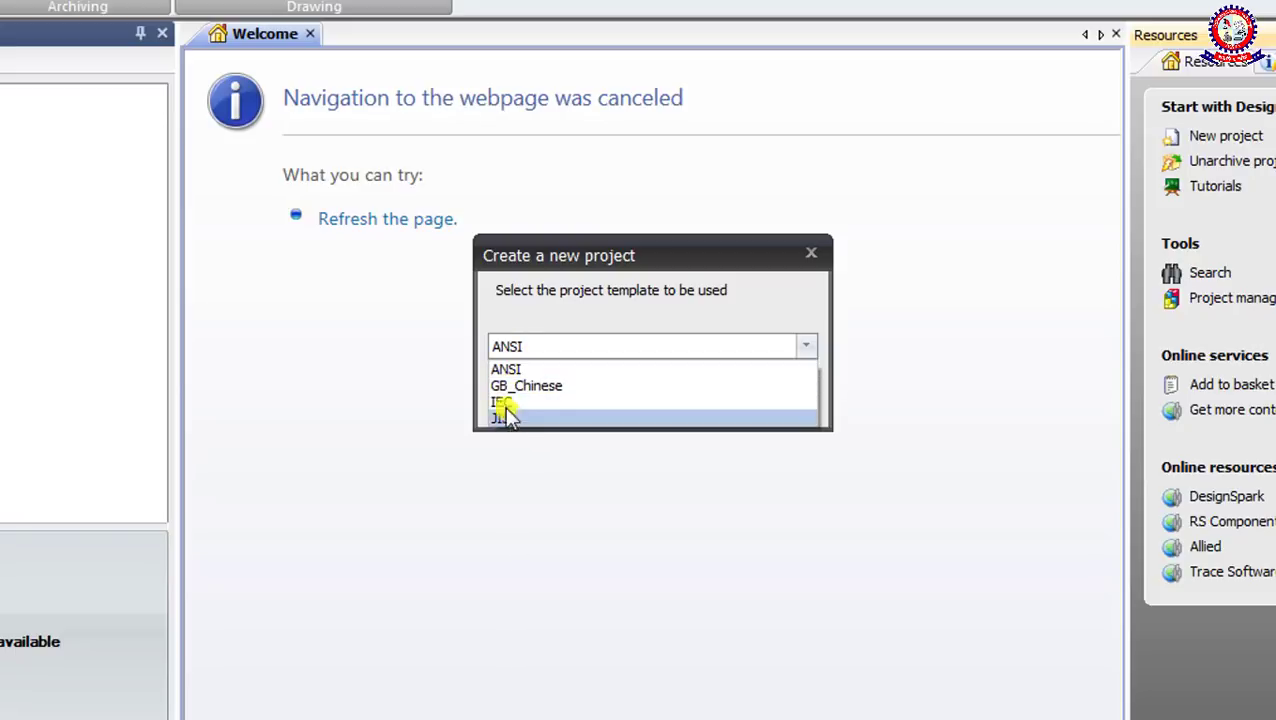
left_click(557, 369)
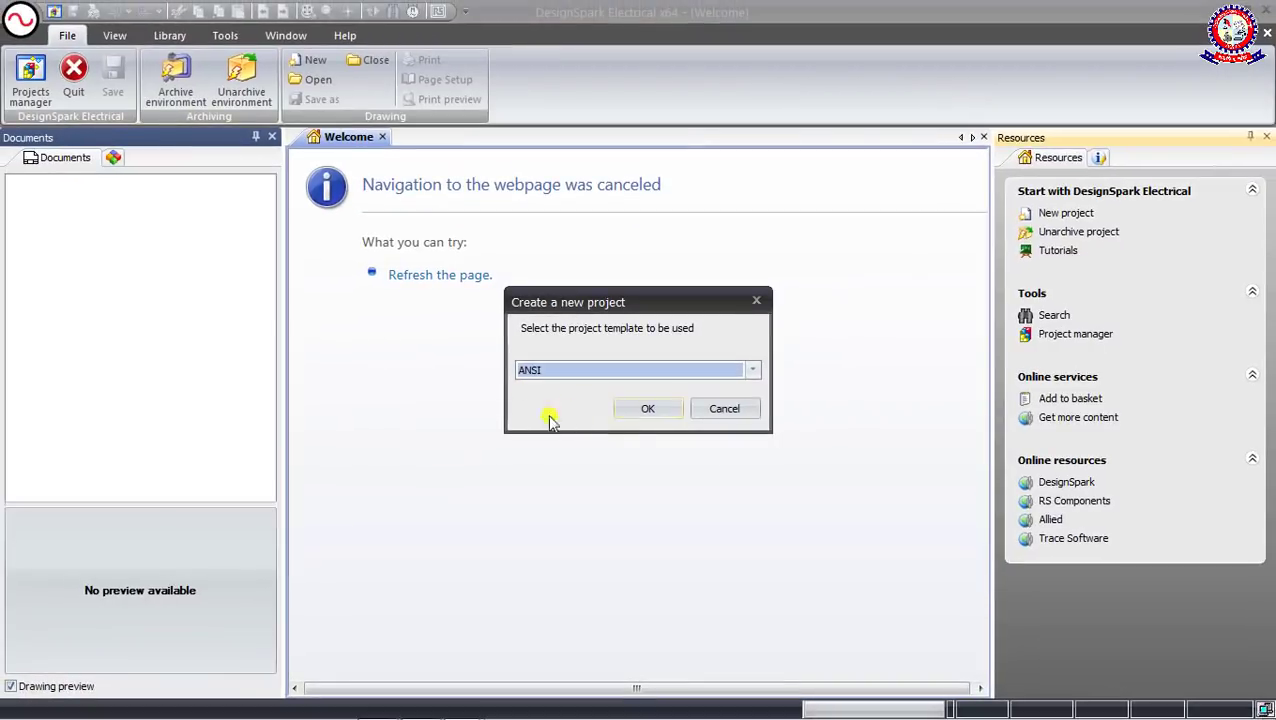
left_click(640, 410)
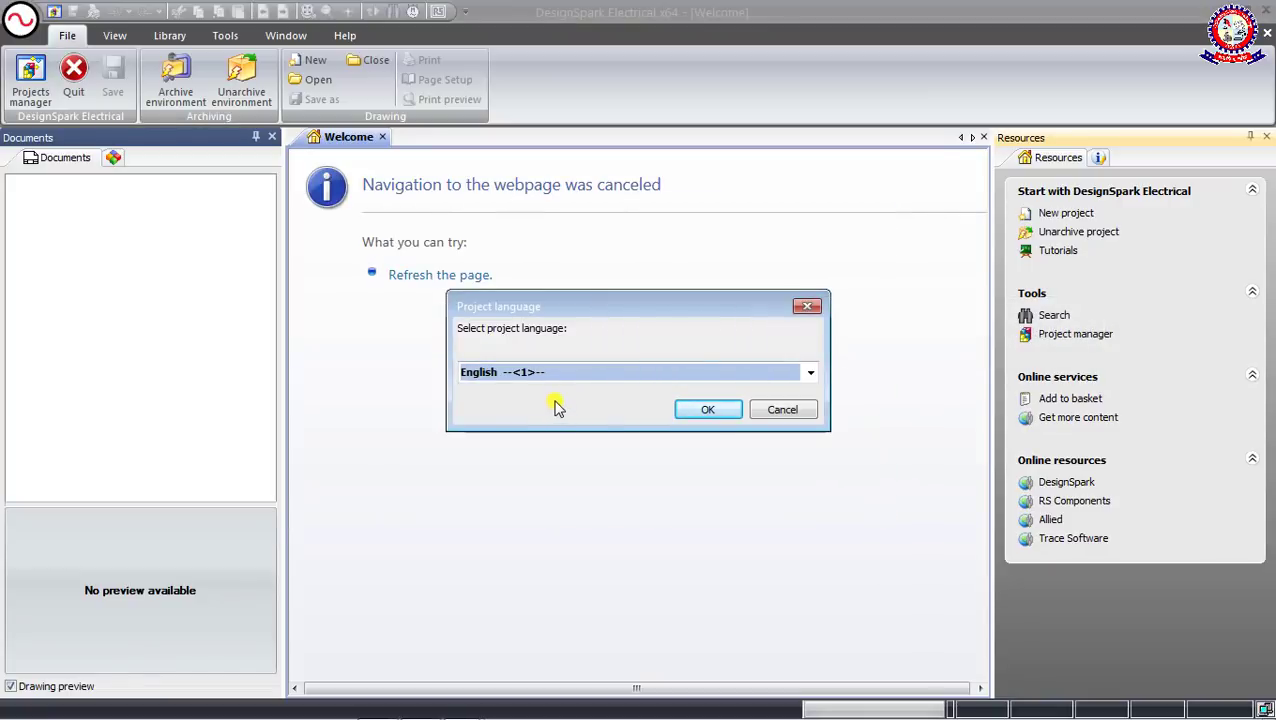
Keep English as the new project's language and confirm
left_click(567, 372)
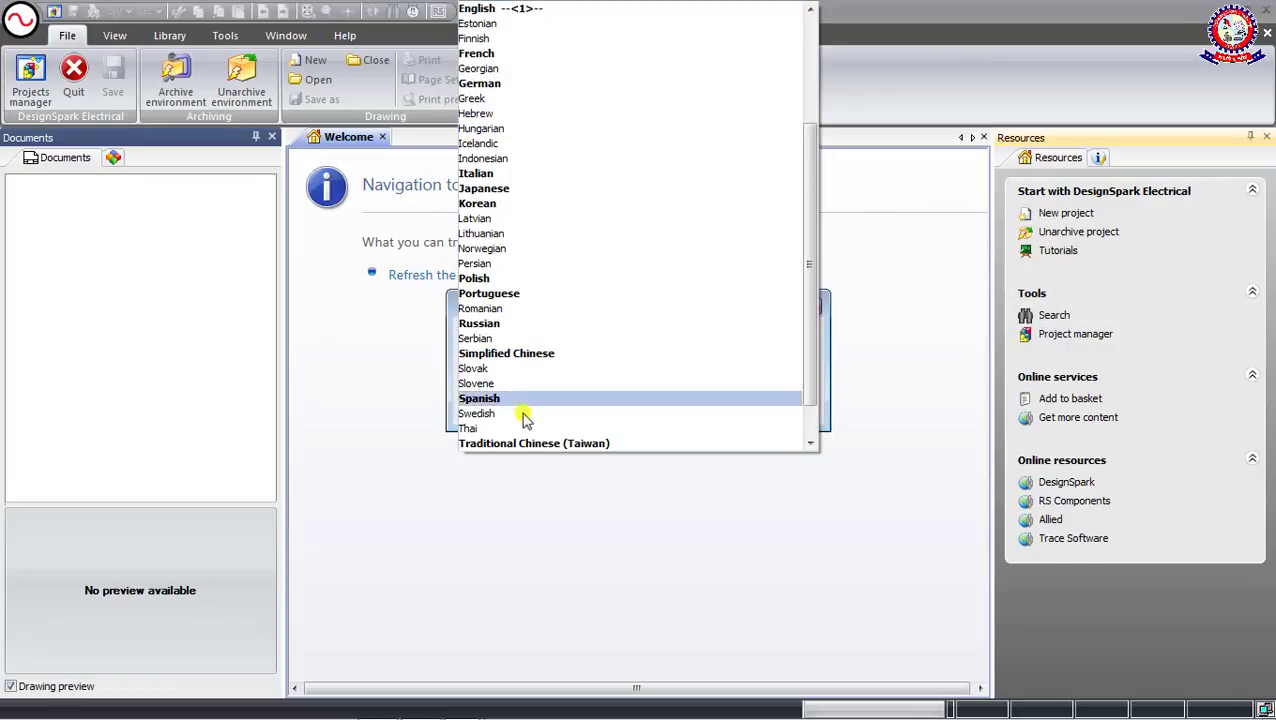
scroll(550, 235, "down", 1)
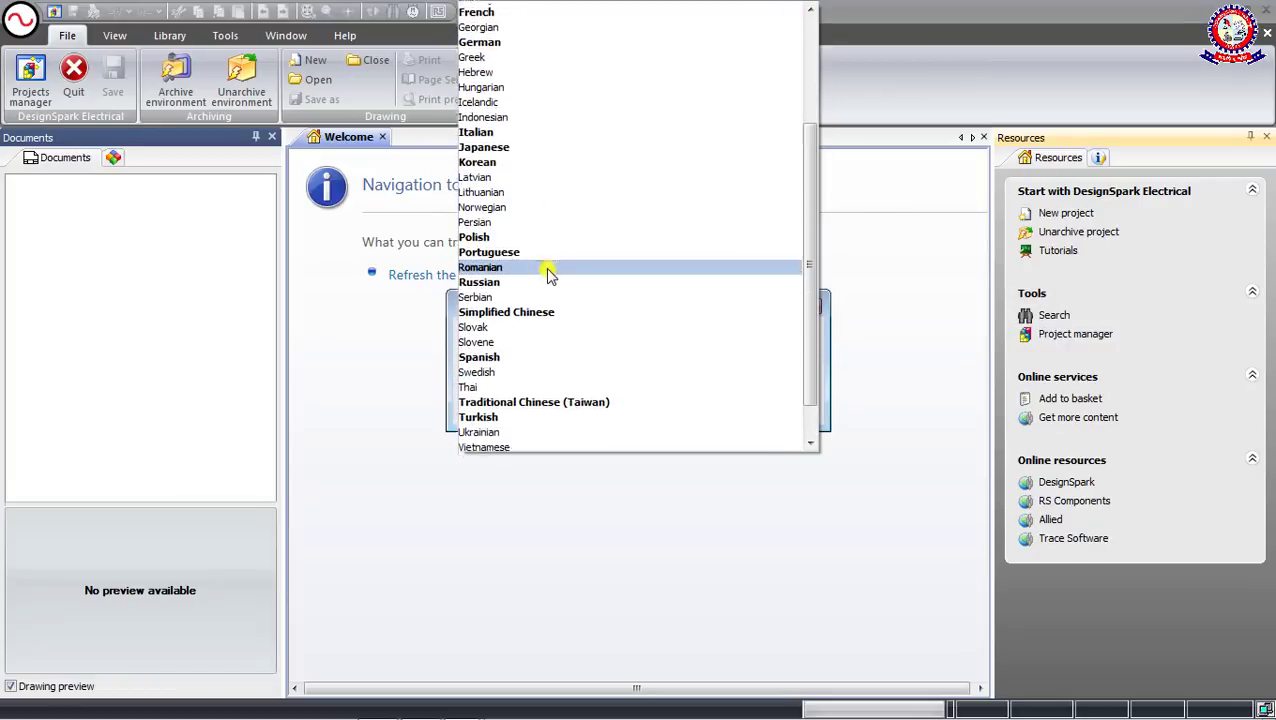
scroll(520, 200, "up", 5)
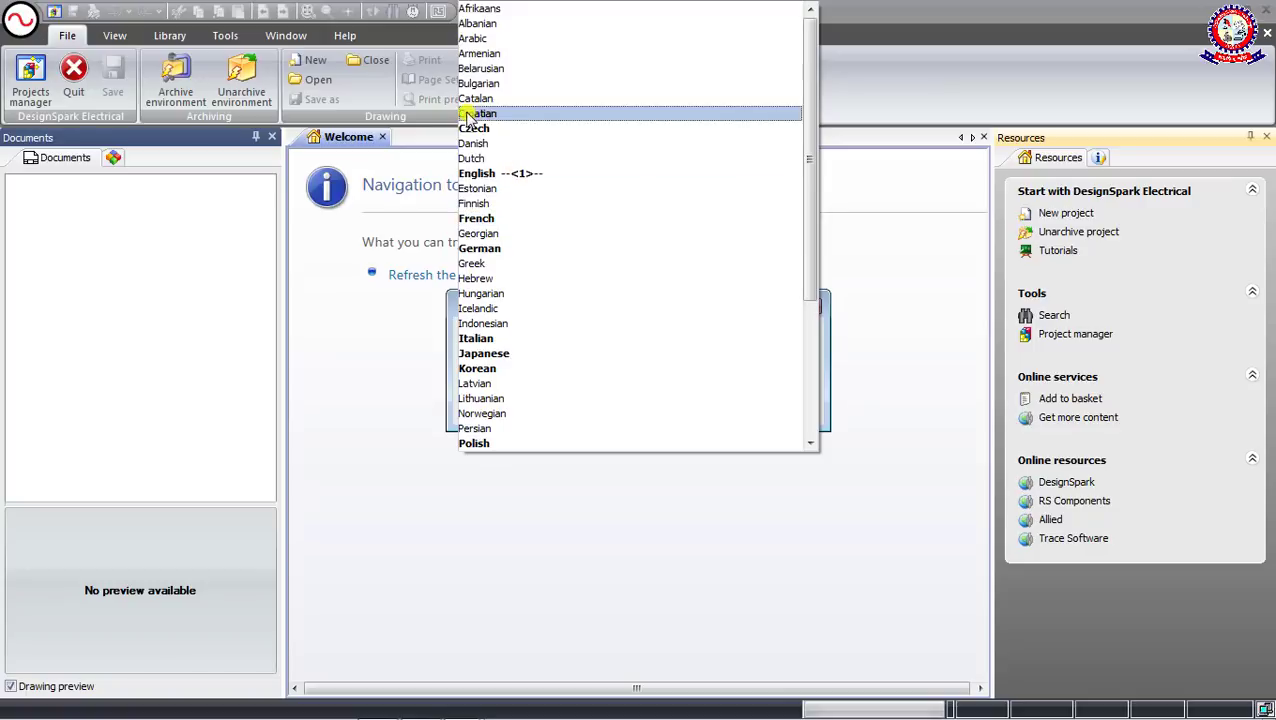
left_click(480, 174)
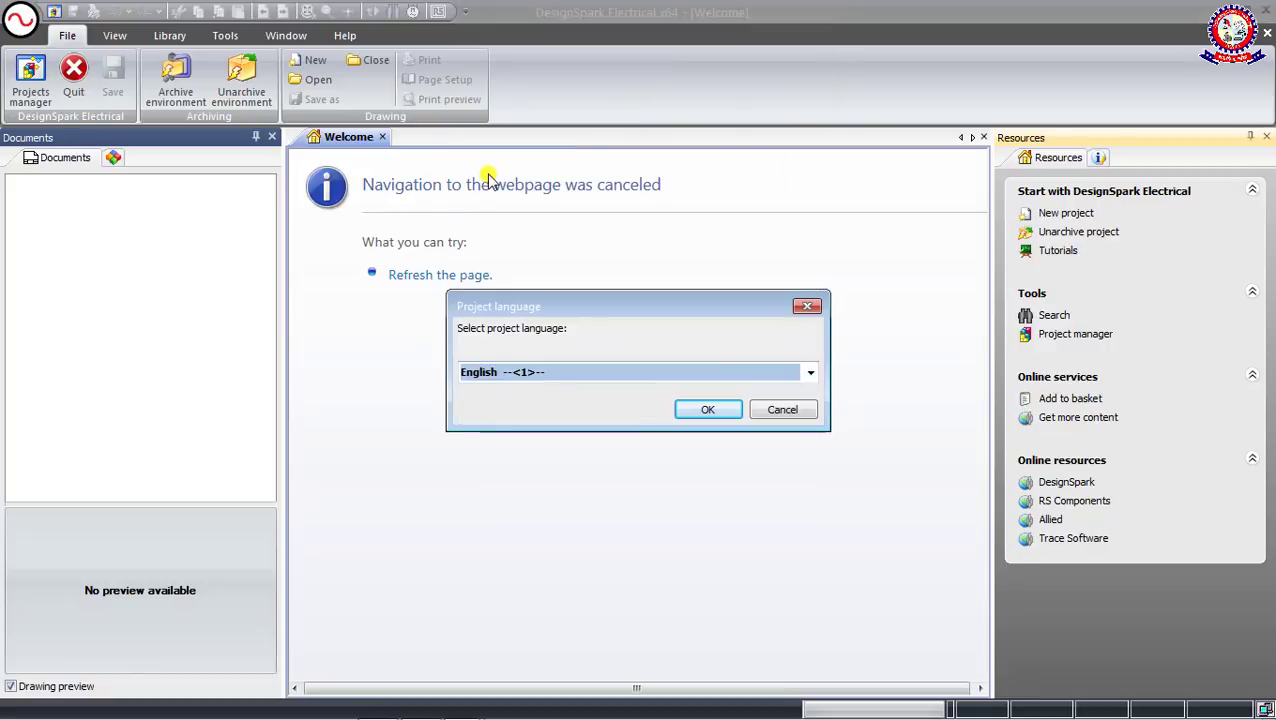
left_click(704, 410)
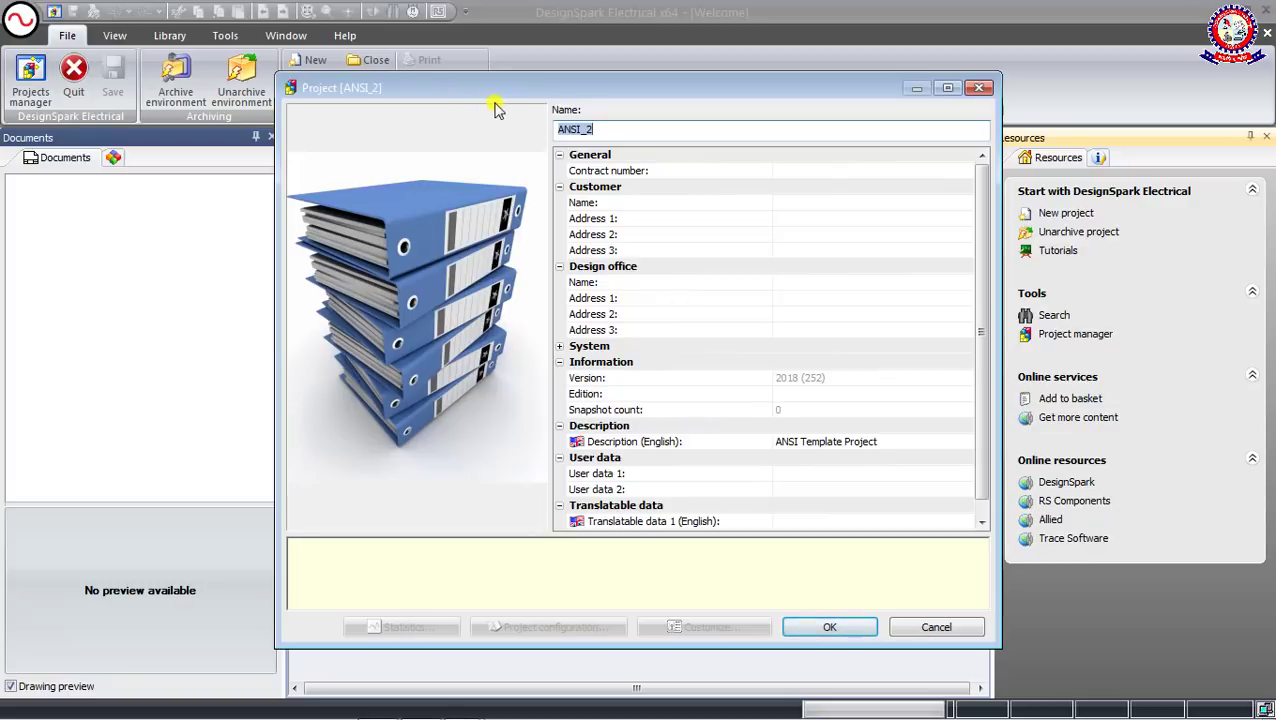
Review the contract number and customer name and address fields in the ANSI_2 properties
left_click_drag(490, 90, 487, 119)
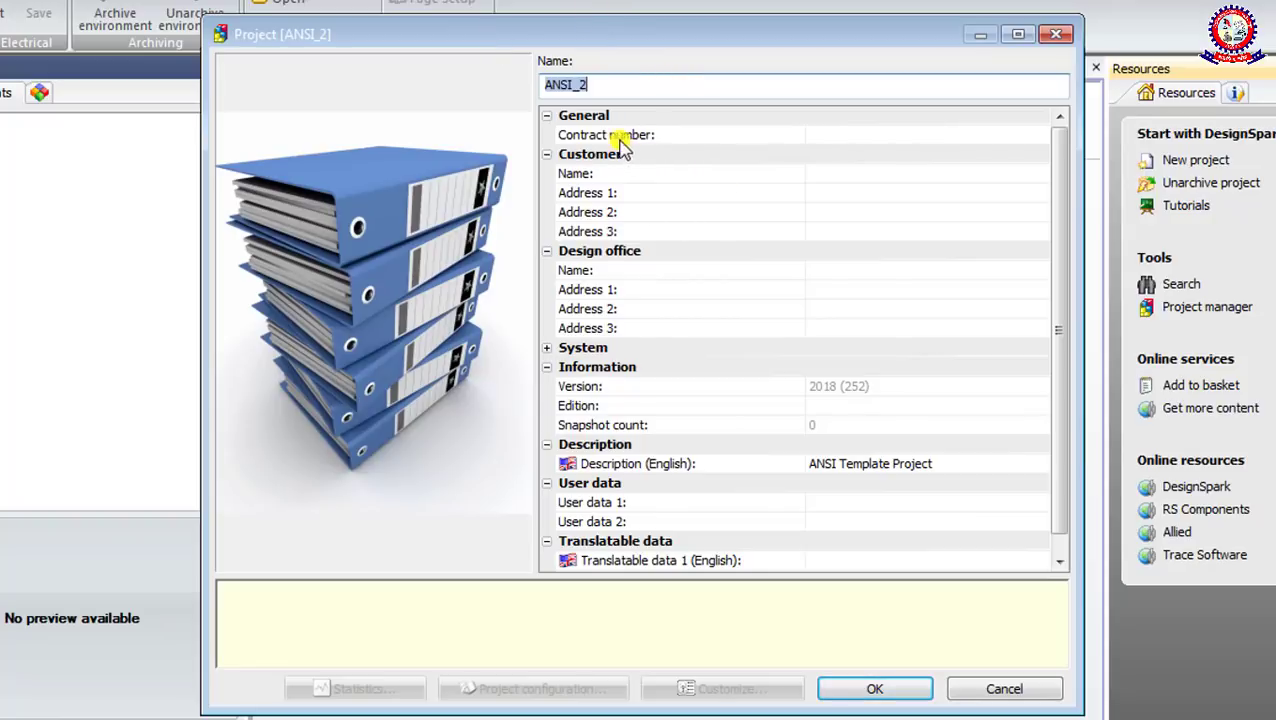
left_click(829, 138)
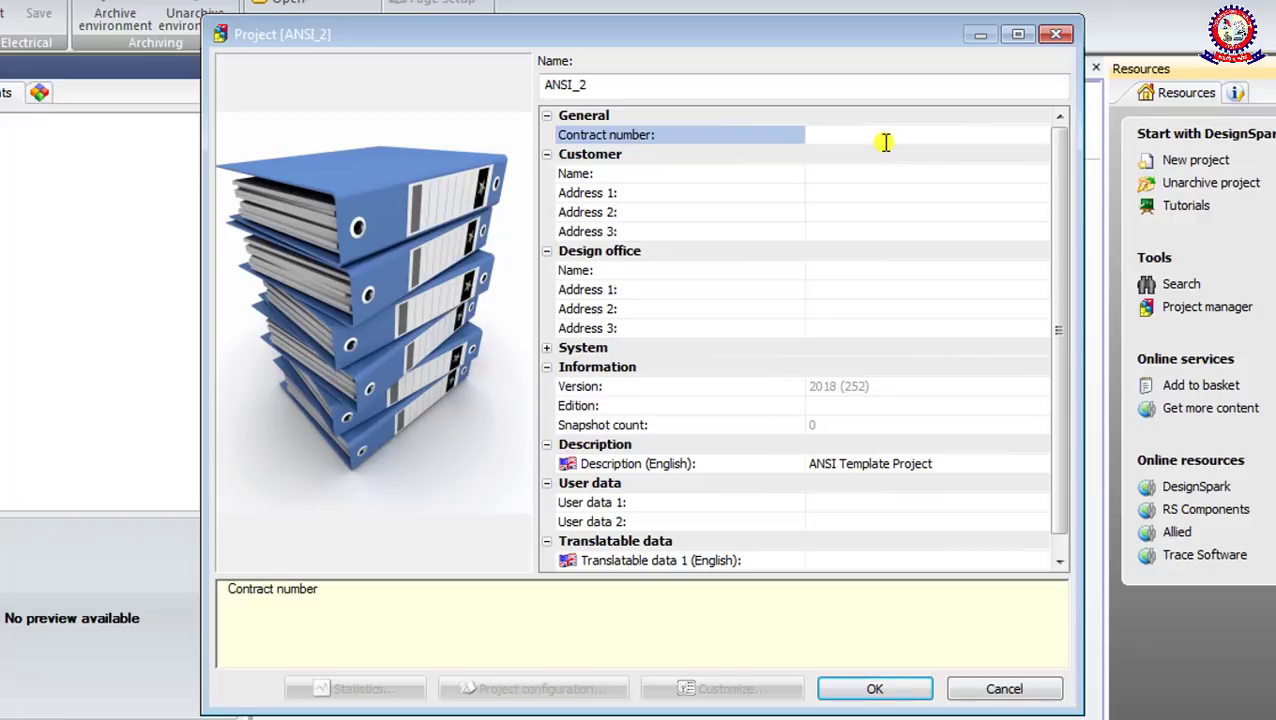
left_click(838, 172)
left_click(819, 196)
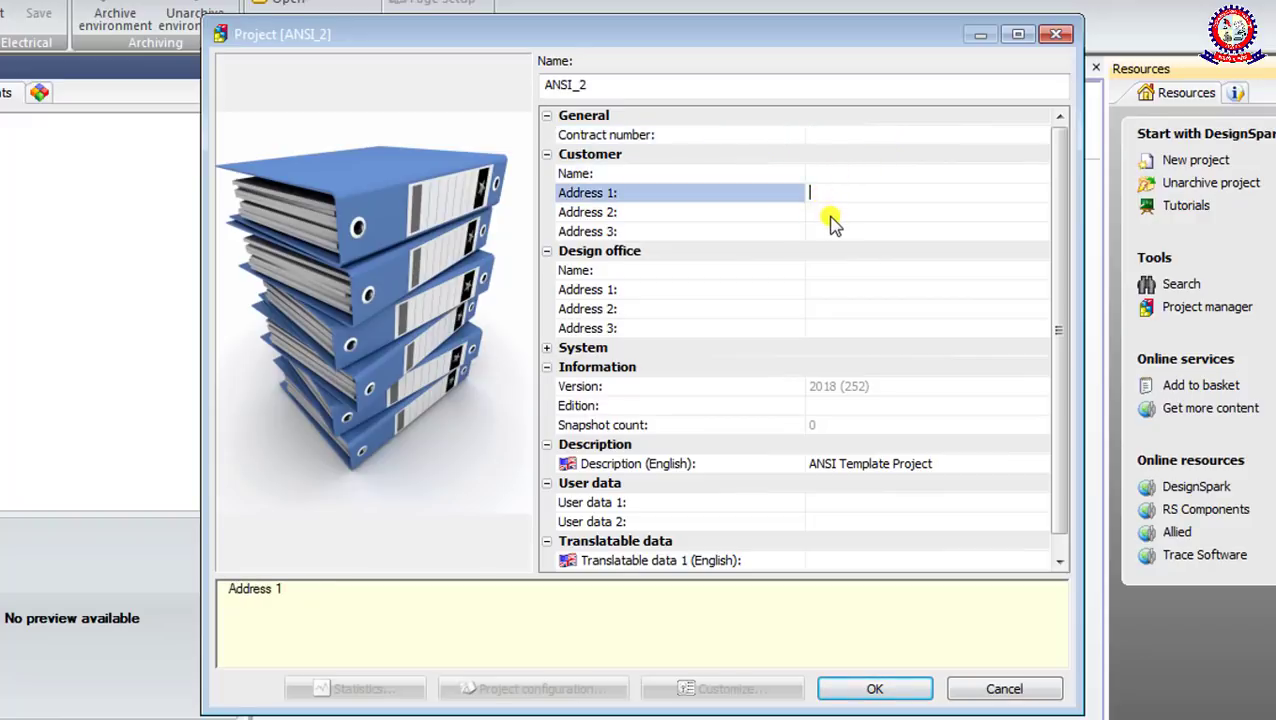
left_click(832, 212)
left_click(838, 230)
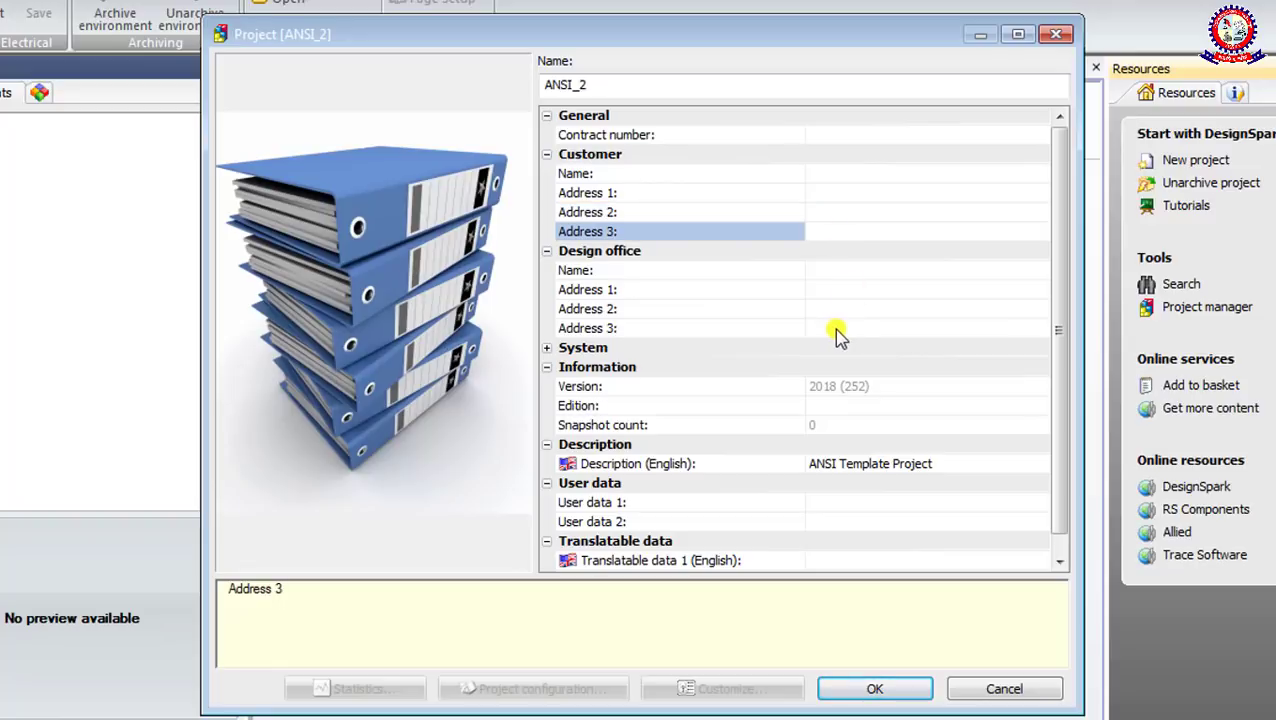
Check the design office name and address fields, then accept to open project ANSI_2
left_click(857, 271)
left_click(828, 274)
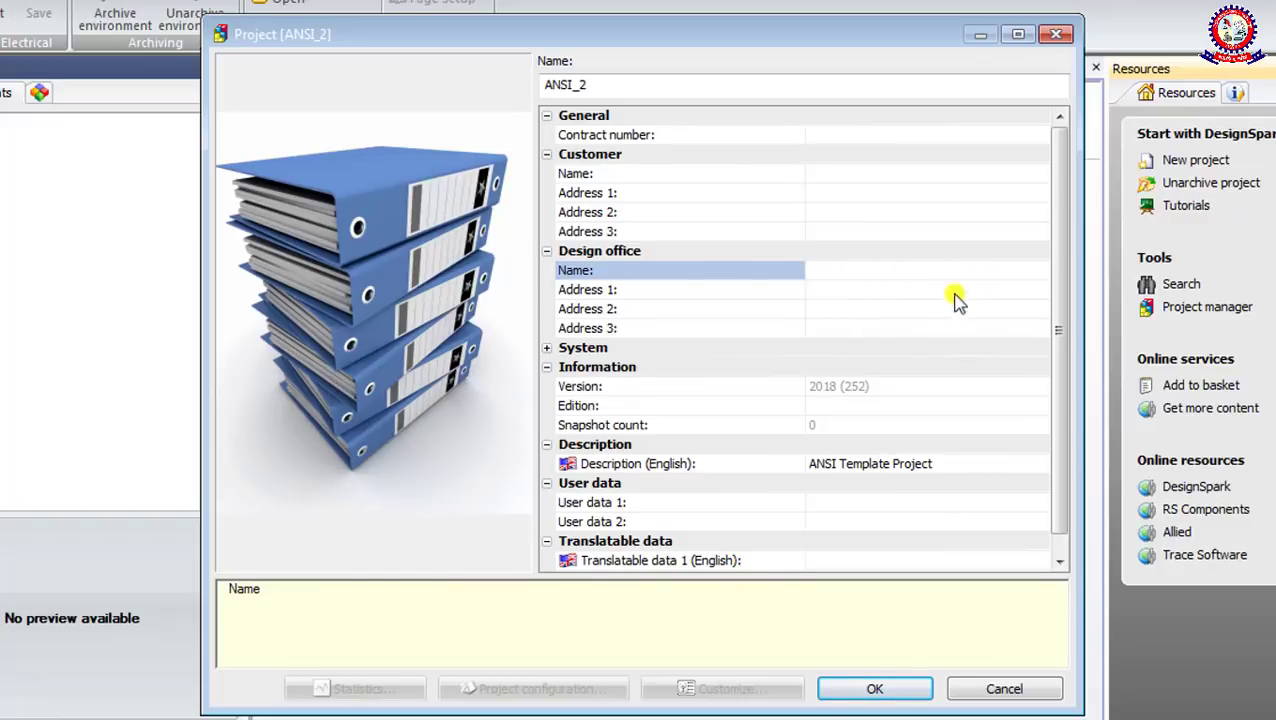
left_click(843, 290)
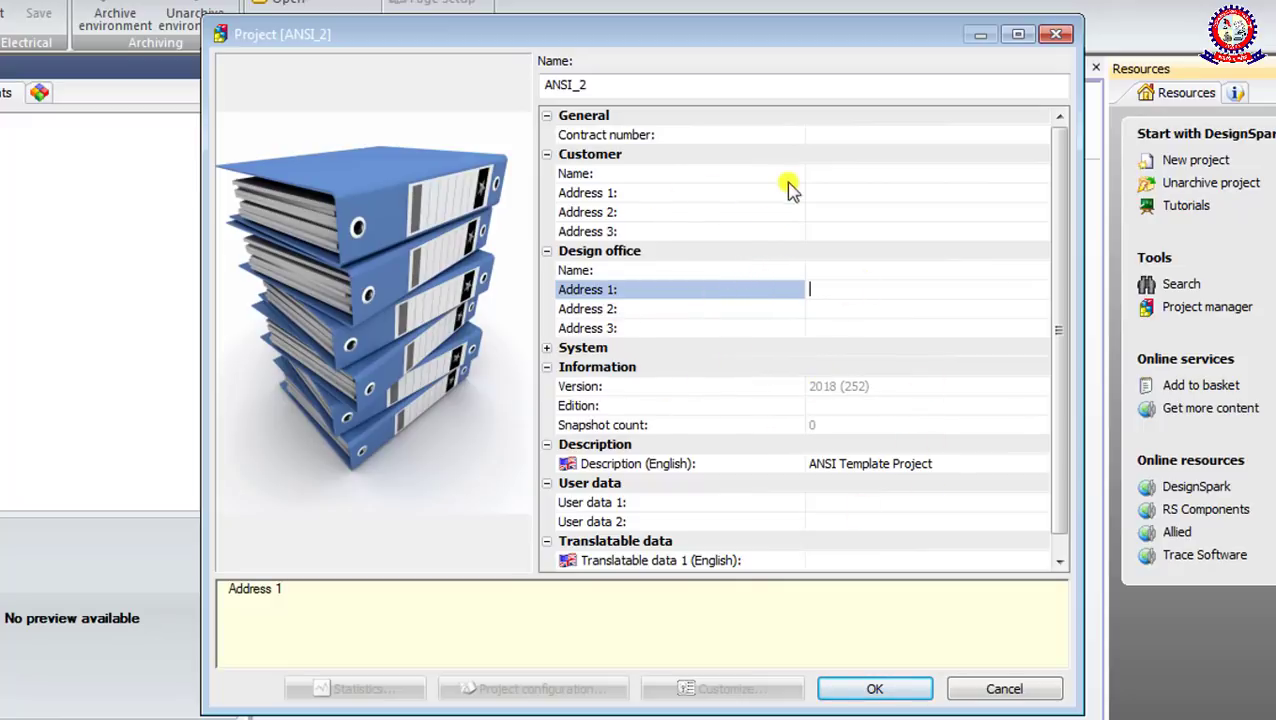
scroll(820, 336, "down", 1)
scroll(744, 234, "up", 1)
left_click(860, 270)
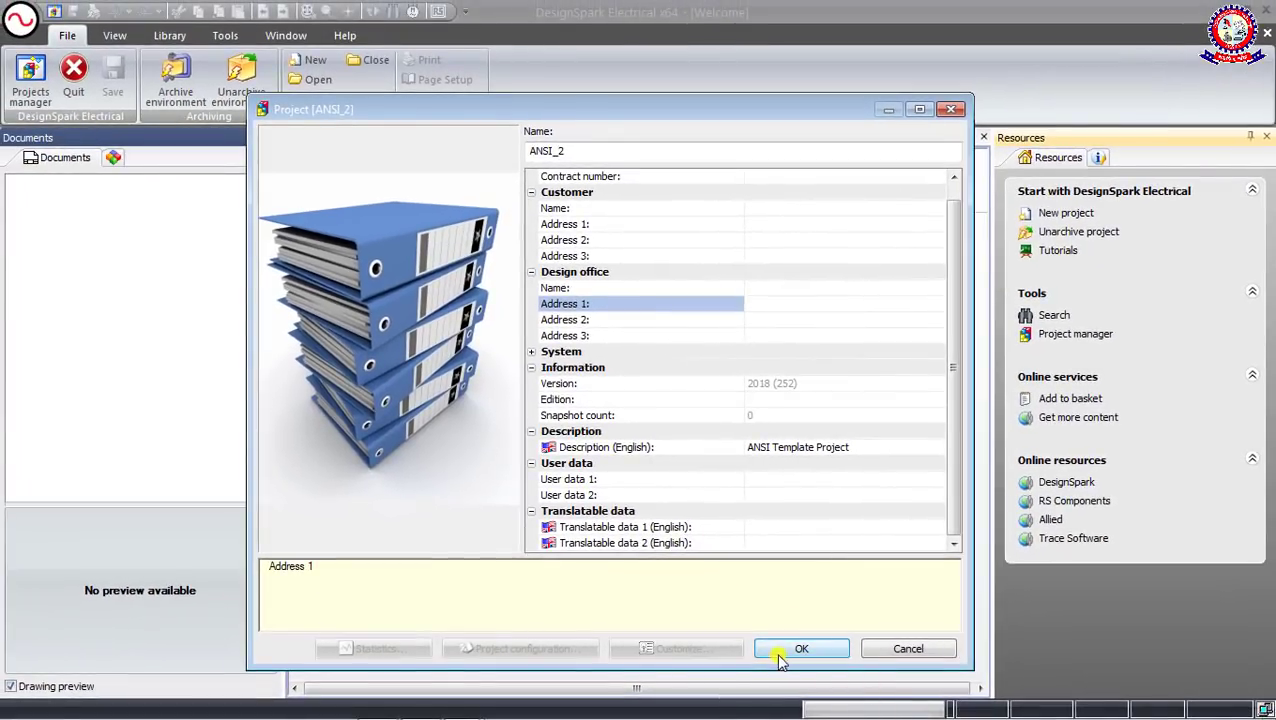
left_click(787, 652)
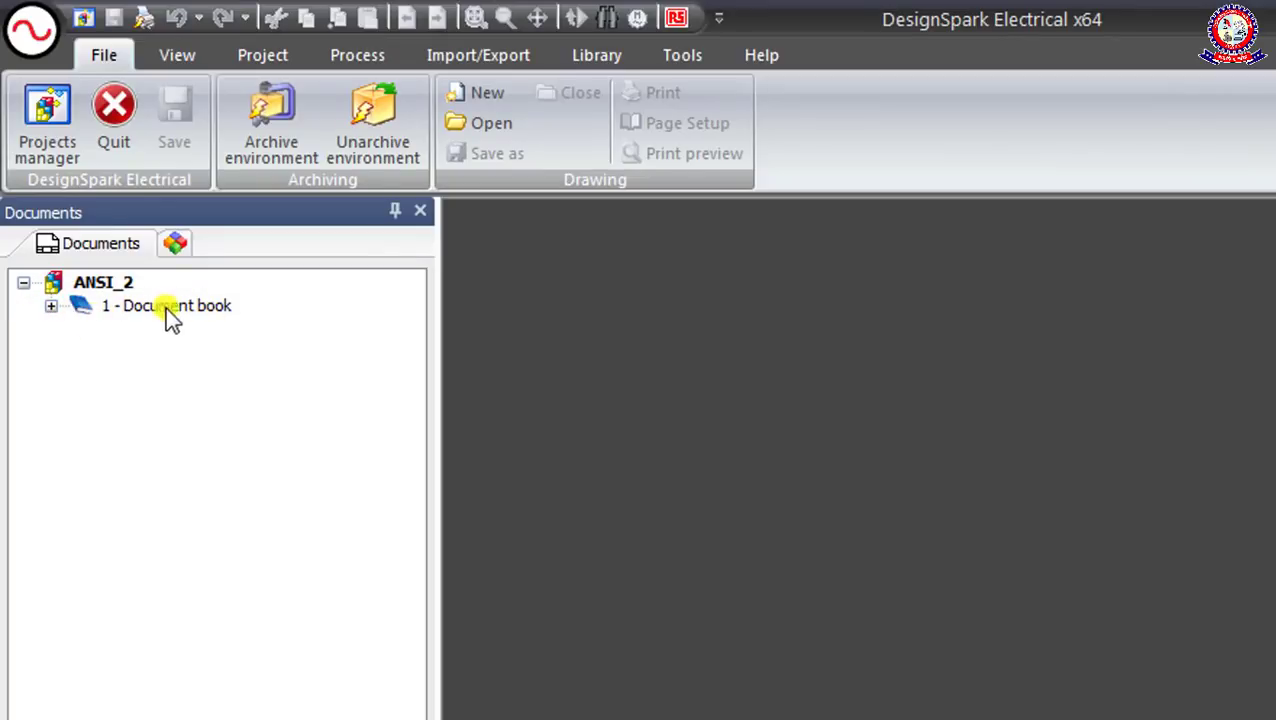
Expand the Document book and step through its five pages, Cover page to Control
left_click(50, 308)
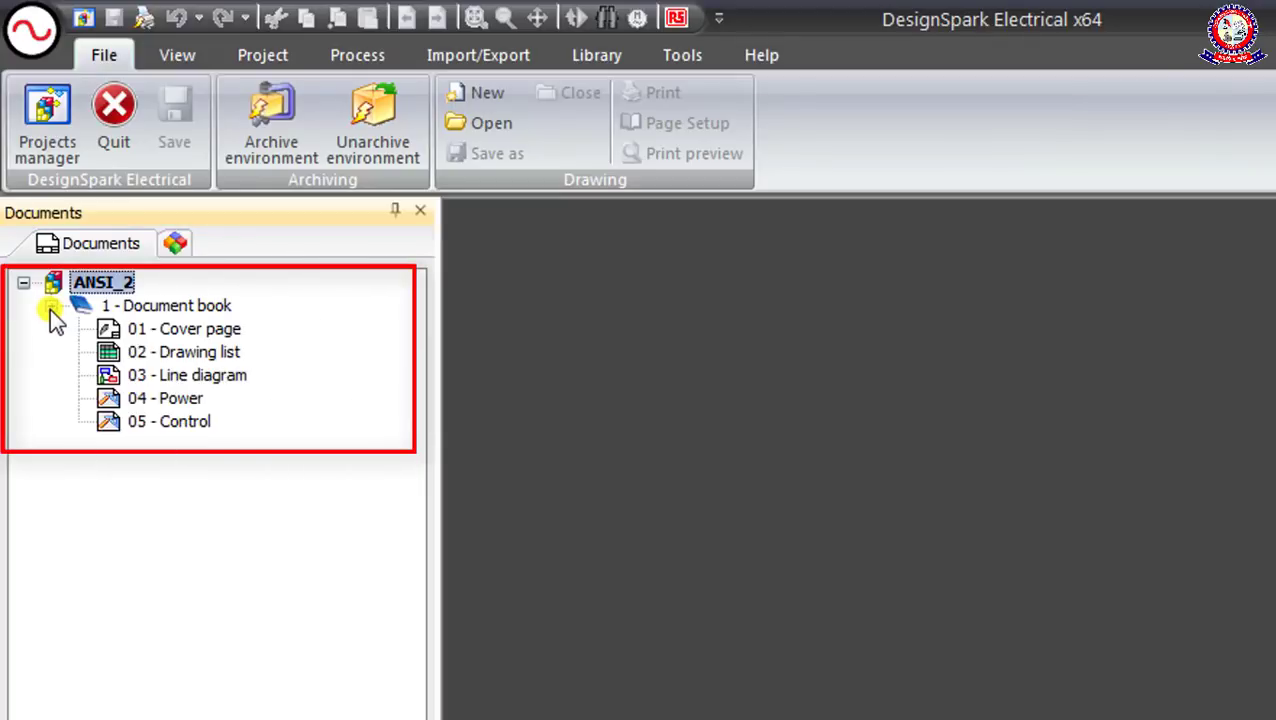
left_click(214, 331)
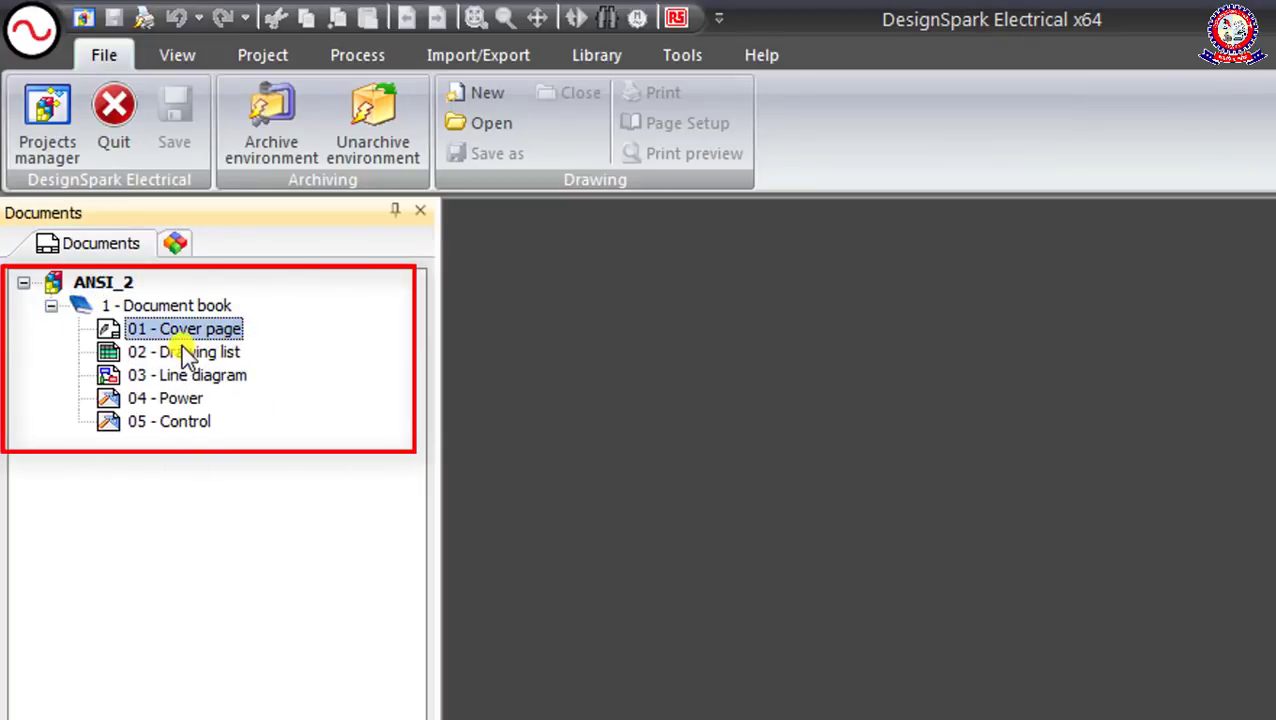
left_click(200, 355)
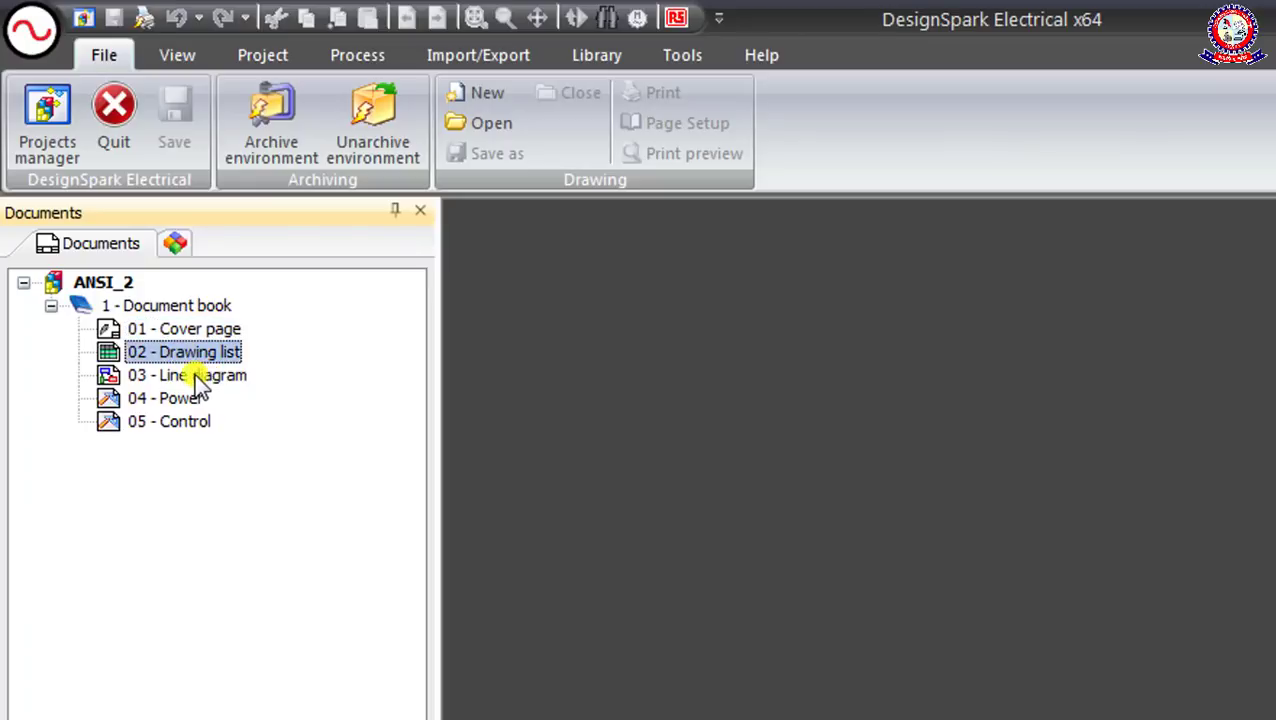
left_click(215, 377)
left_click(183, 400)
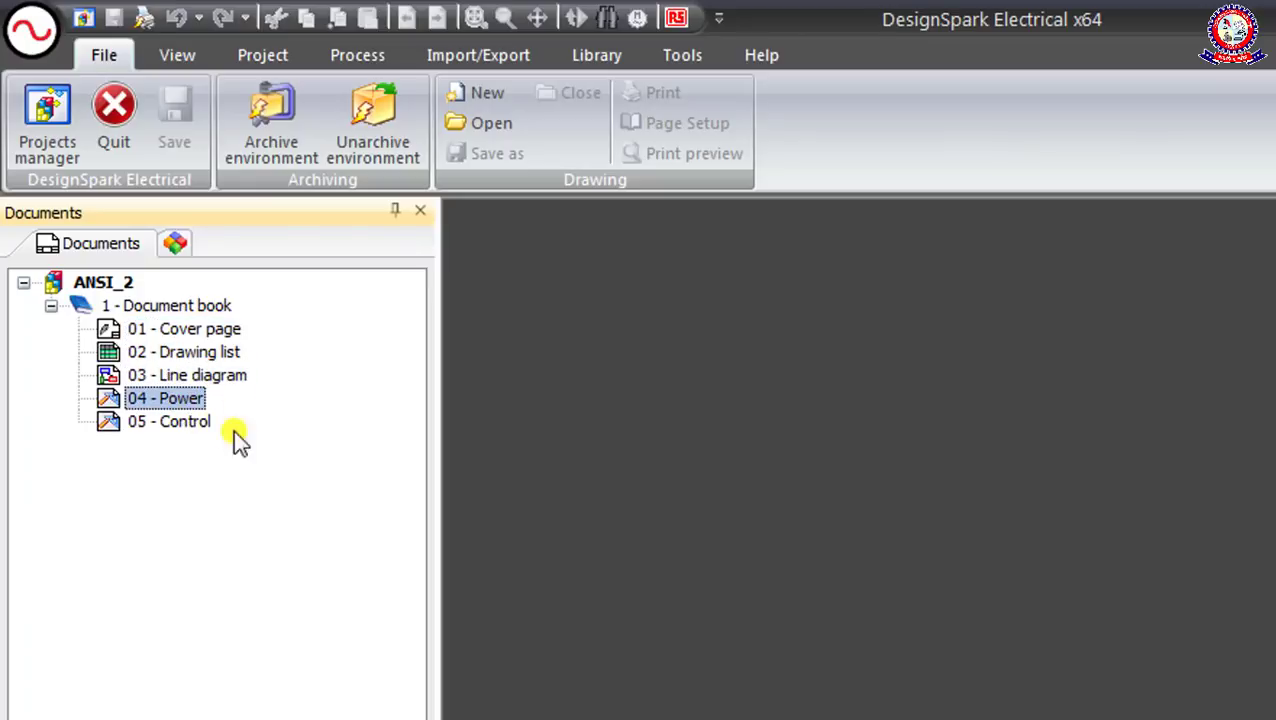
left_click(172, 427)
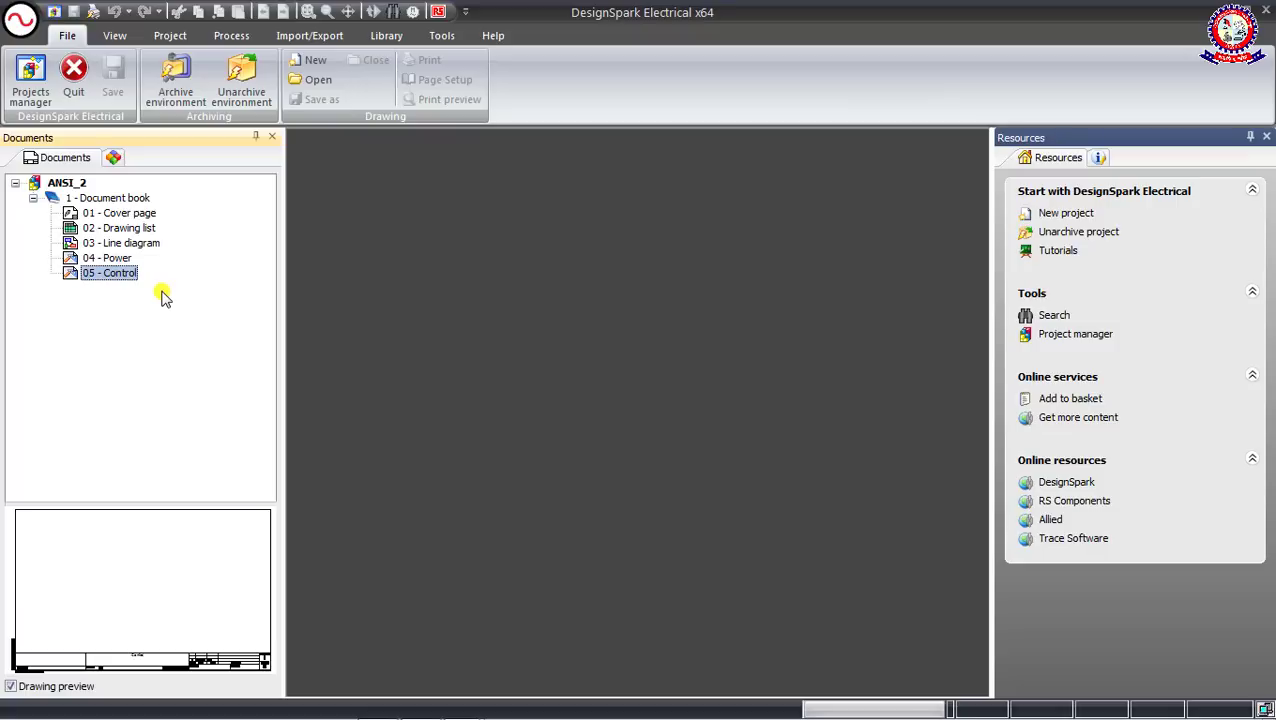
Preview the Drawing list, Line diagram, Power and Control pages, ending on 01 - Cover page
left_click(116, 213)
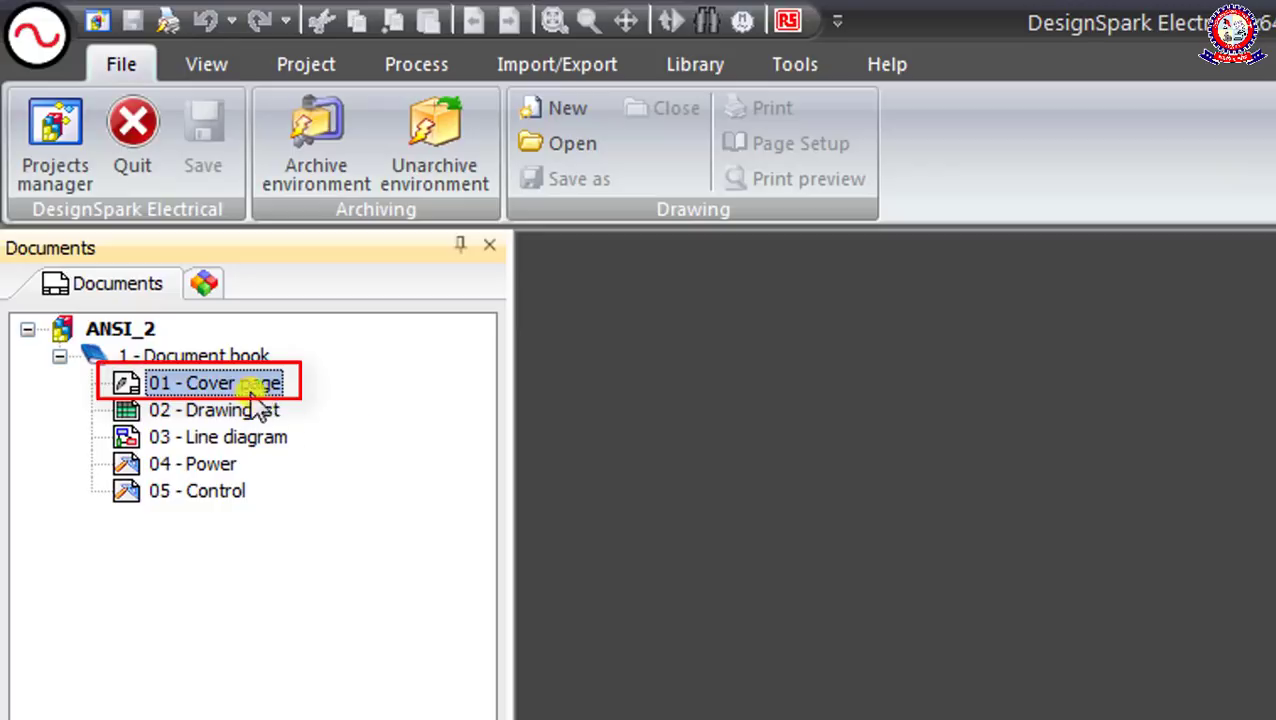
left_click(209, 413)
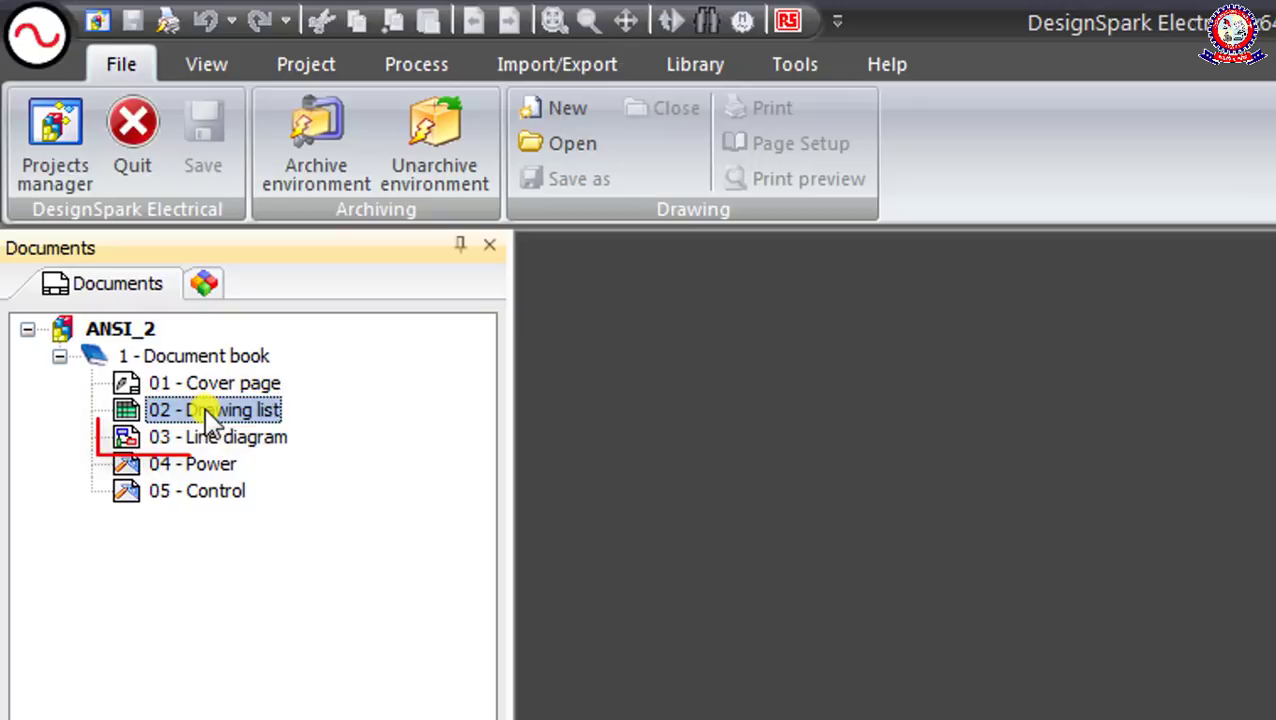
left_click(246, 440)
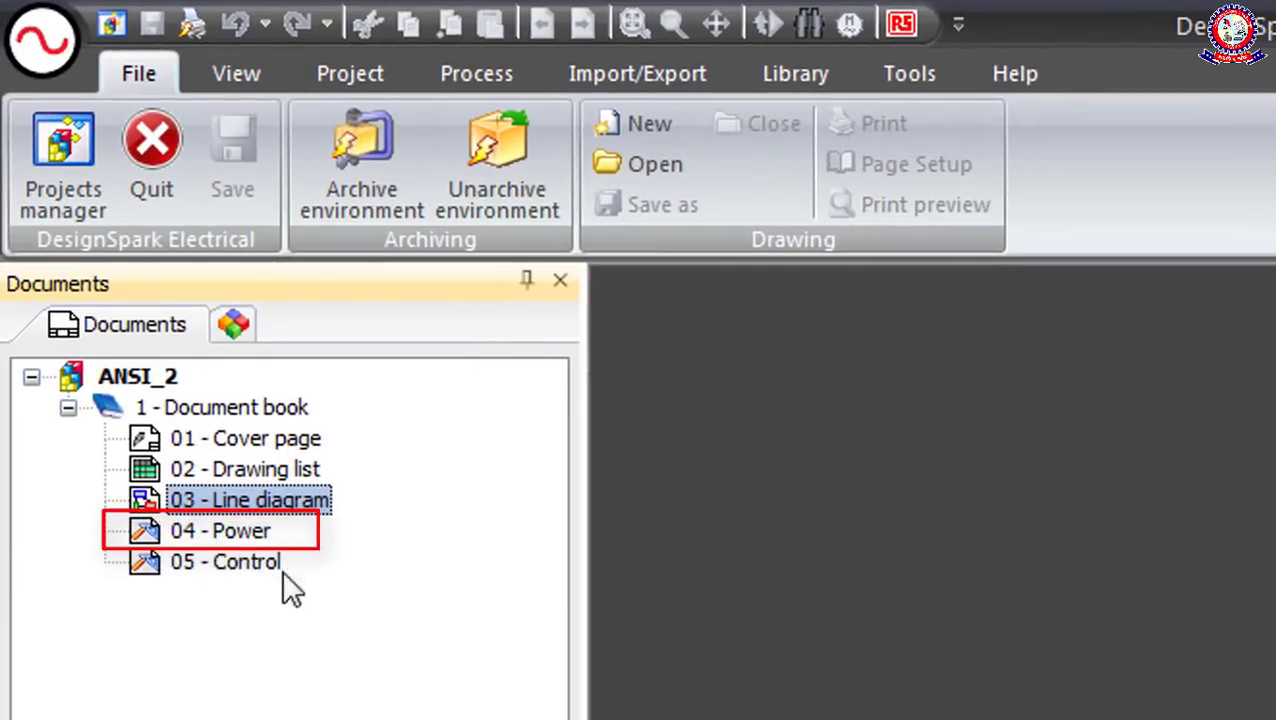
left_click(237, 562)
left_click(258, 540)
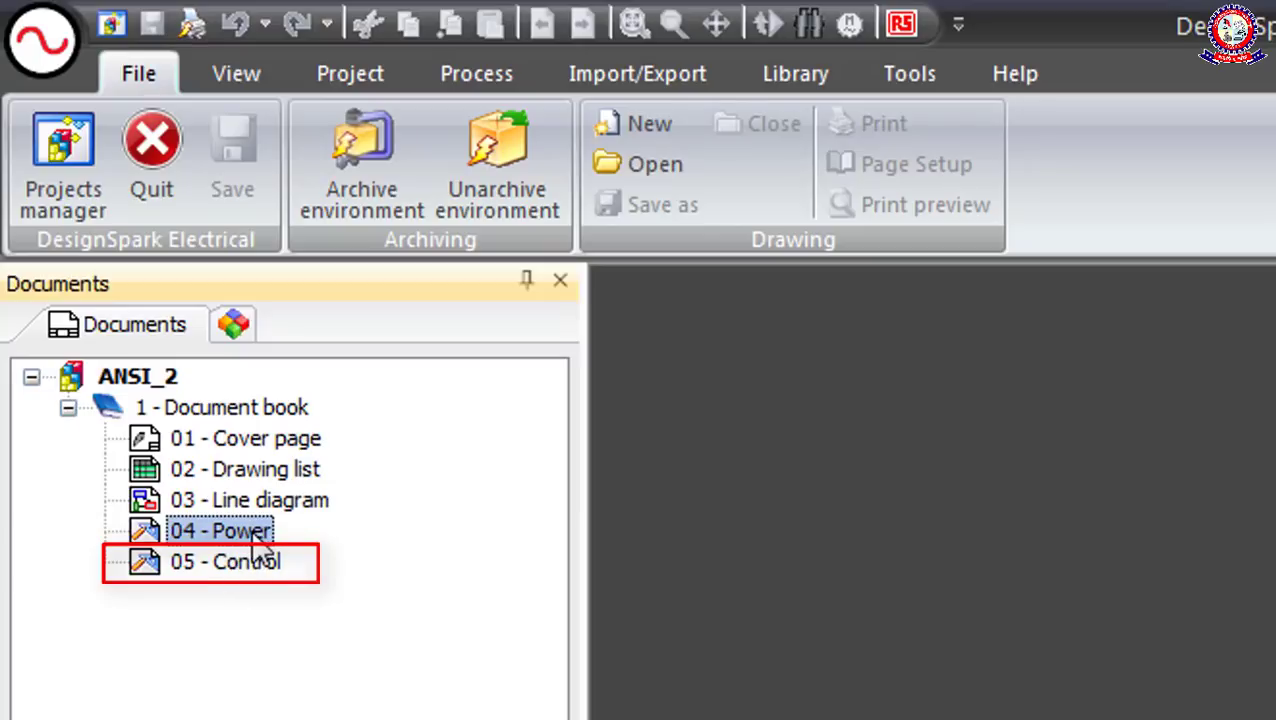
left_click(243, 568)
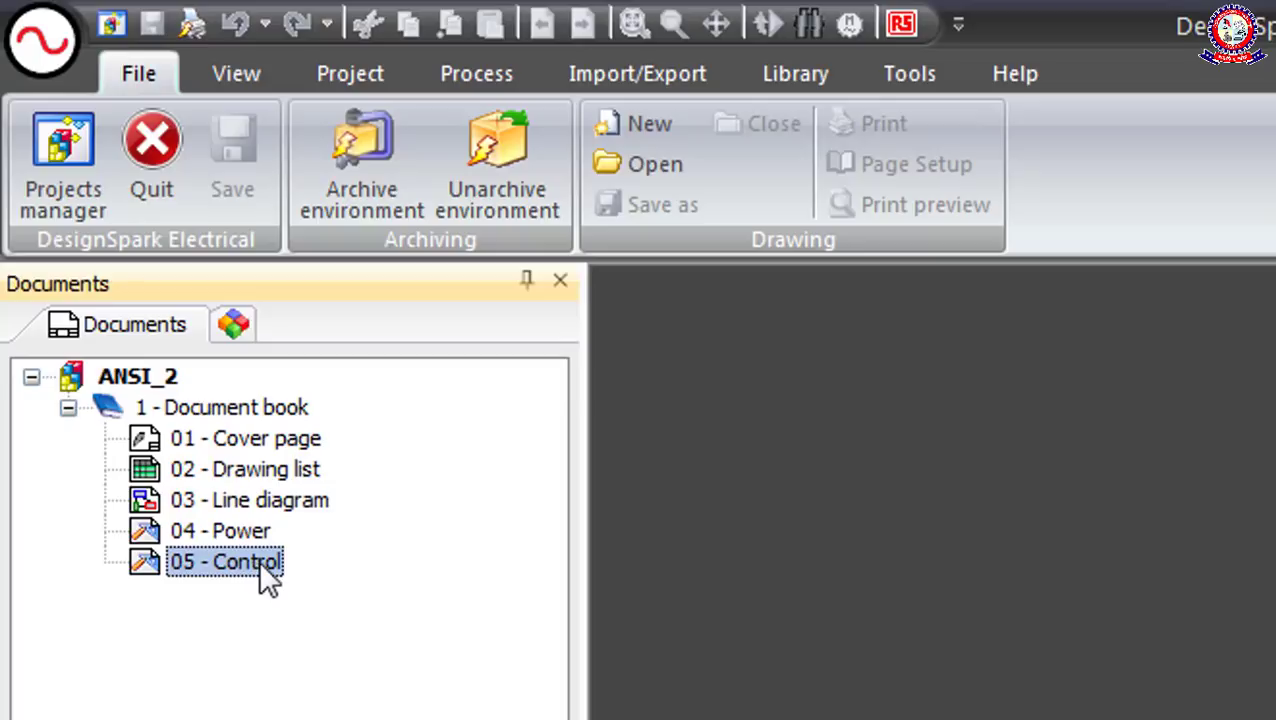
left_click(236, 538)
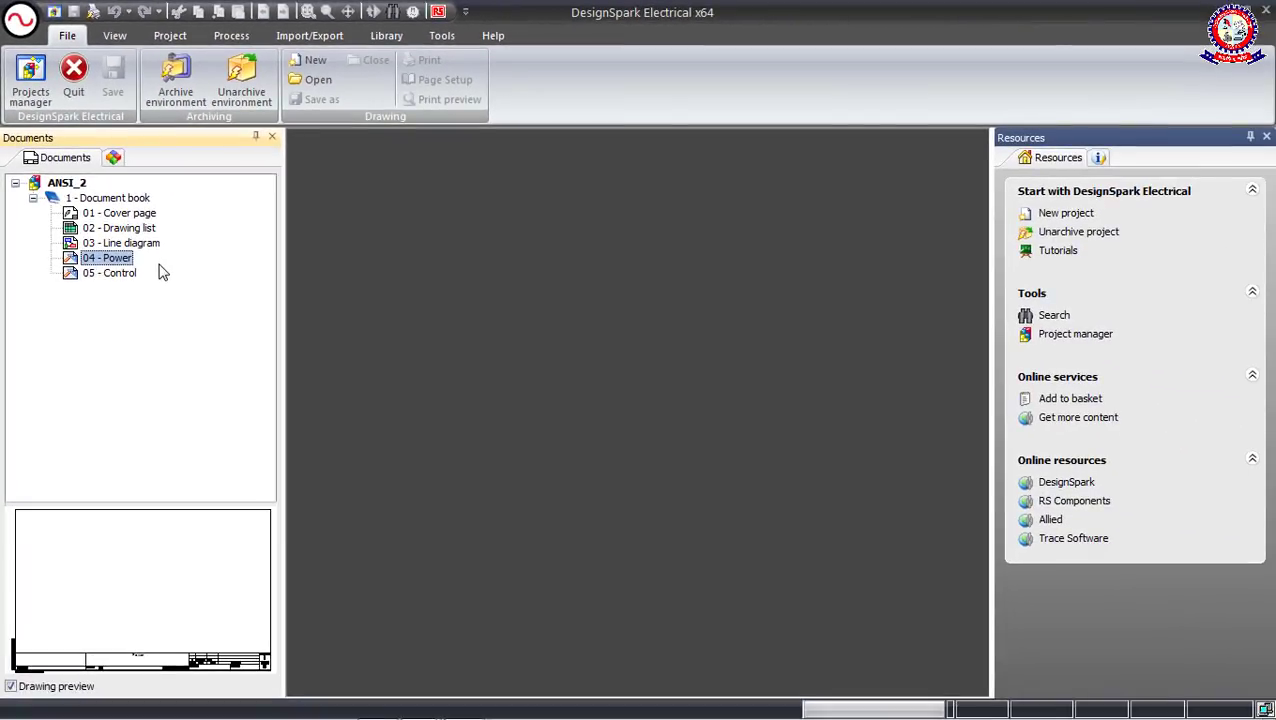
left_click(100, 276)
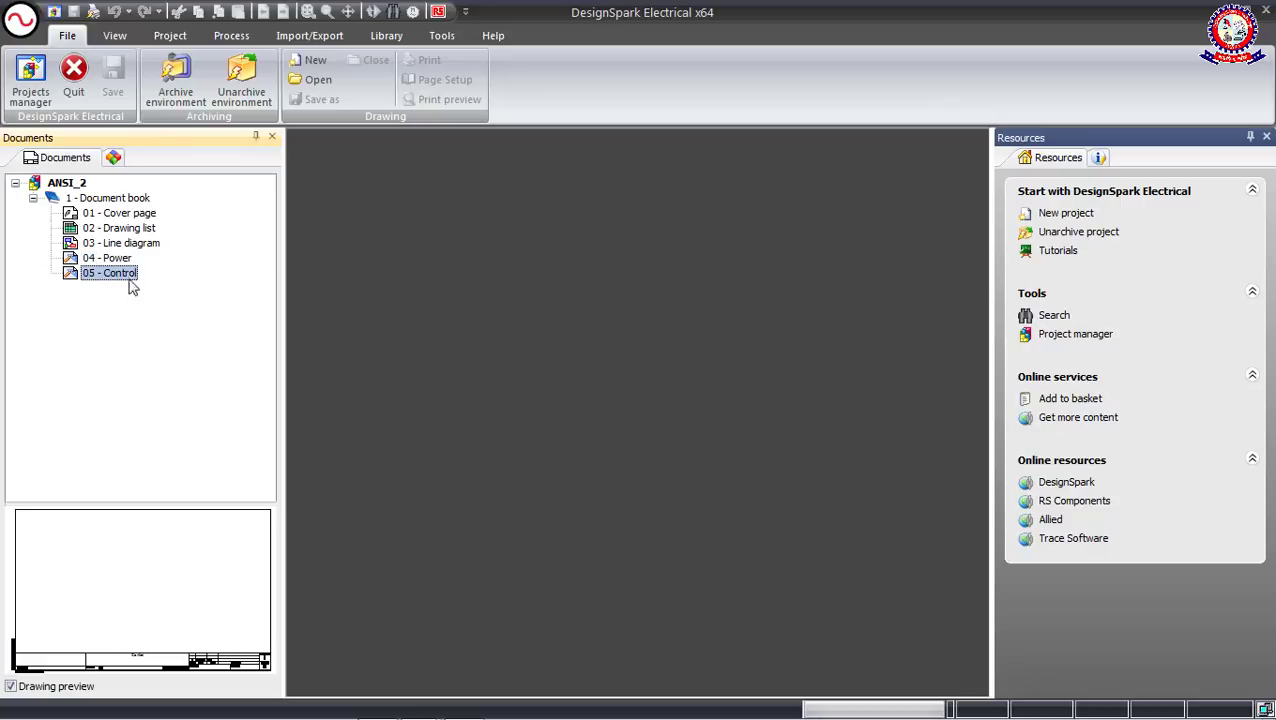
left_click(118, 214)
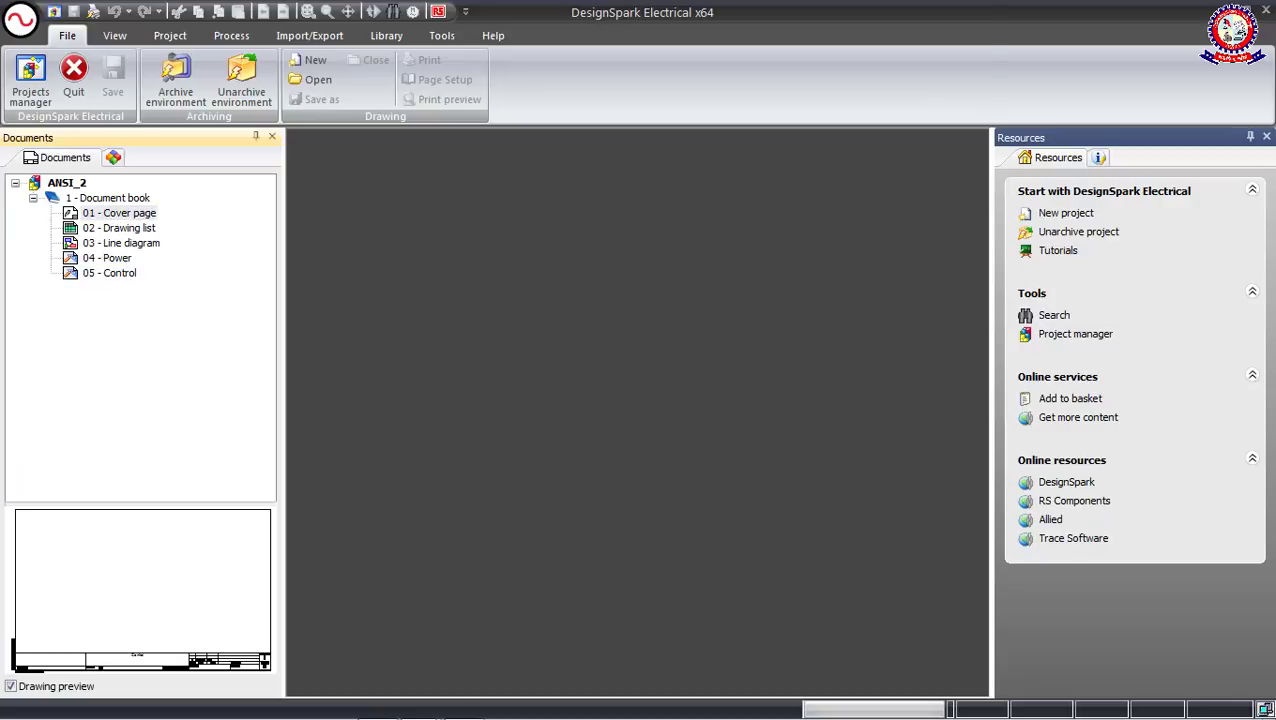
Open the 01 - Cover page drawing and zoom in on its title block revision table
double_click(118, 213)
scroll(719, 398, "down", 3)
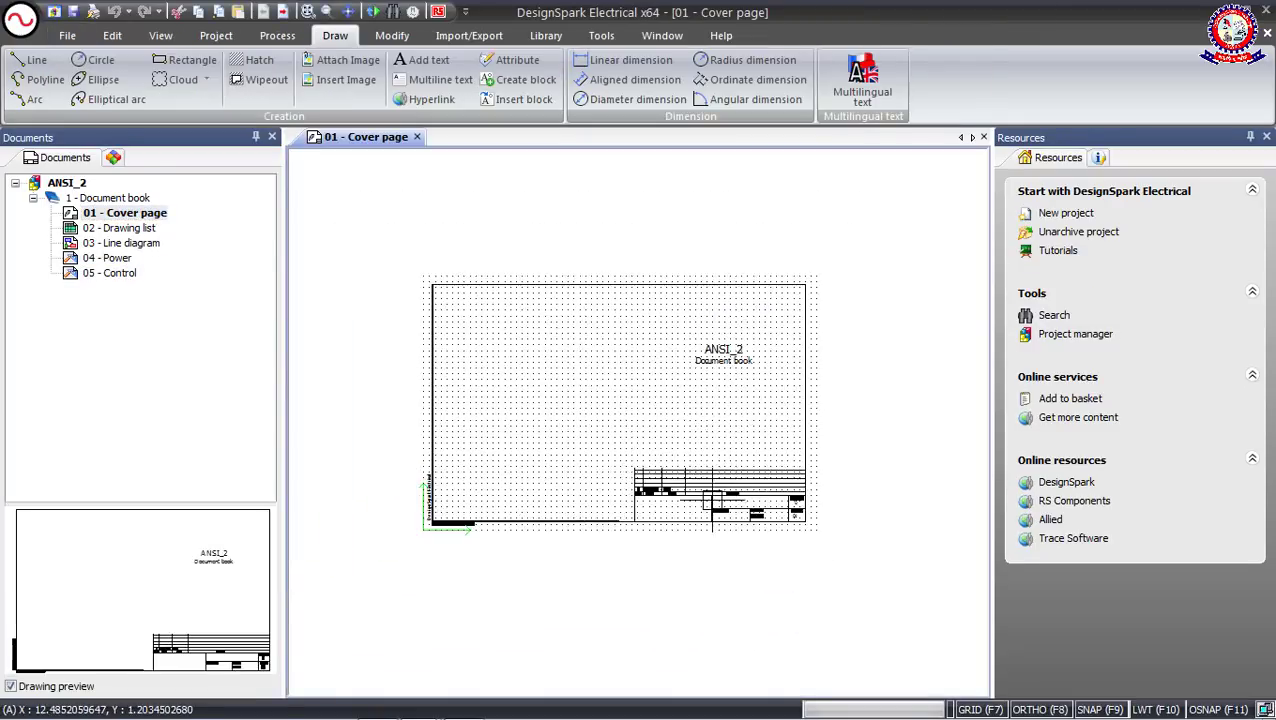
scroll(686, 484, "up", 6)
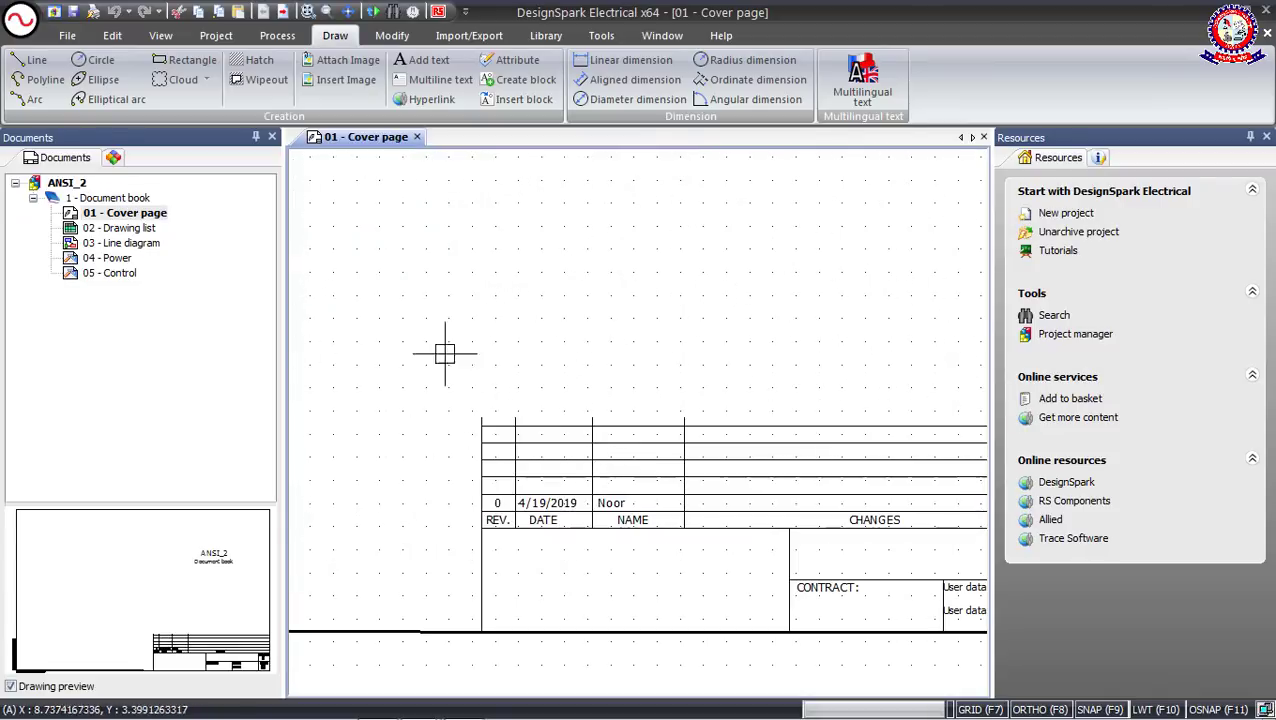
scroll(666, 427, "down", 1)
scroll(775, 533, "up", 1)
scroll(800, 520, "down", 3)
scroll(845, 511, "up", 4)
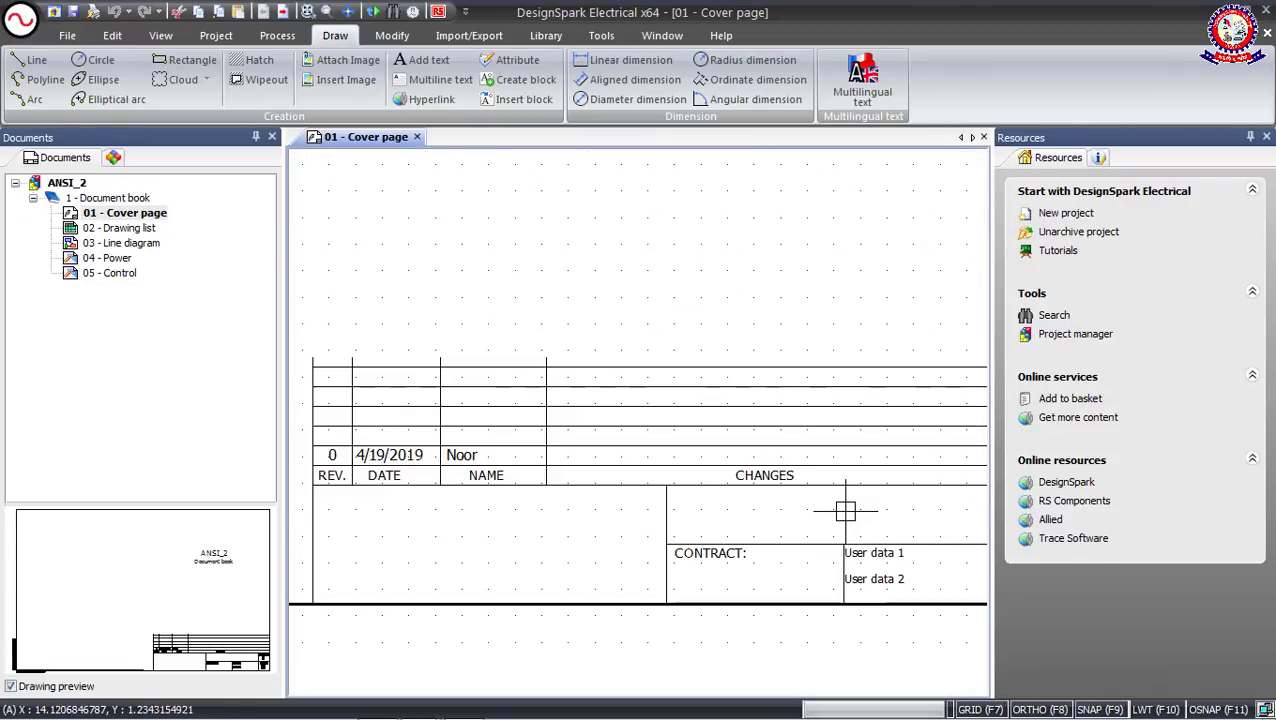
scroll(845, 511, "down", 1)
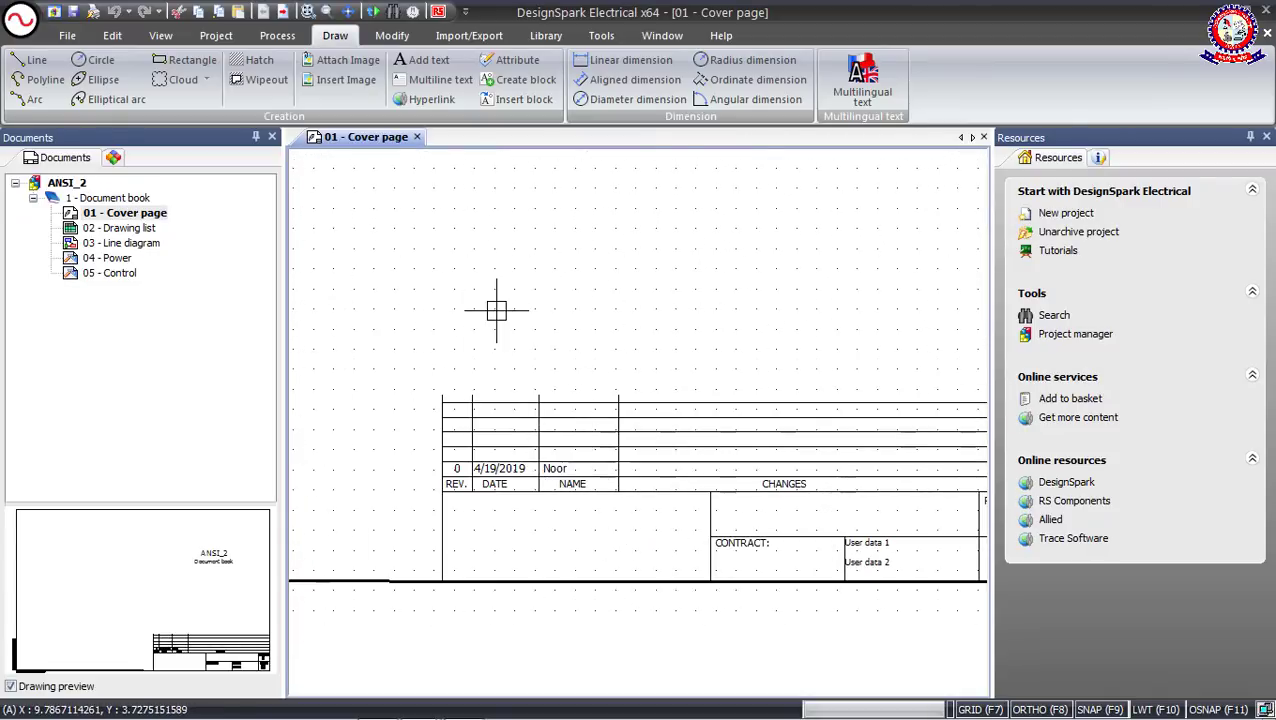
scroll(524, 440, "up", 2)
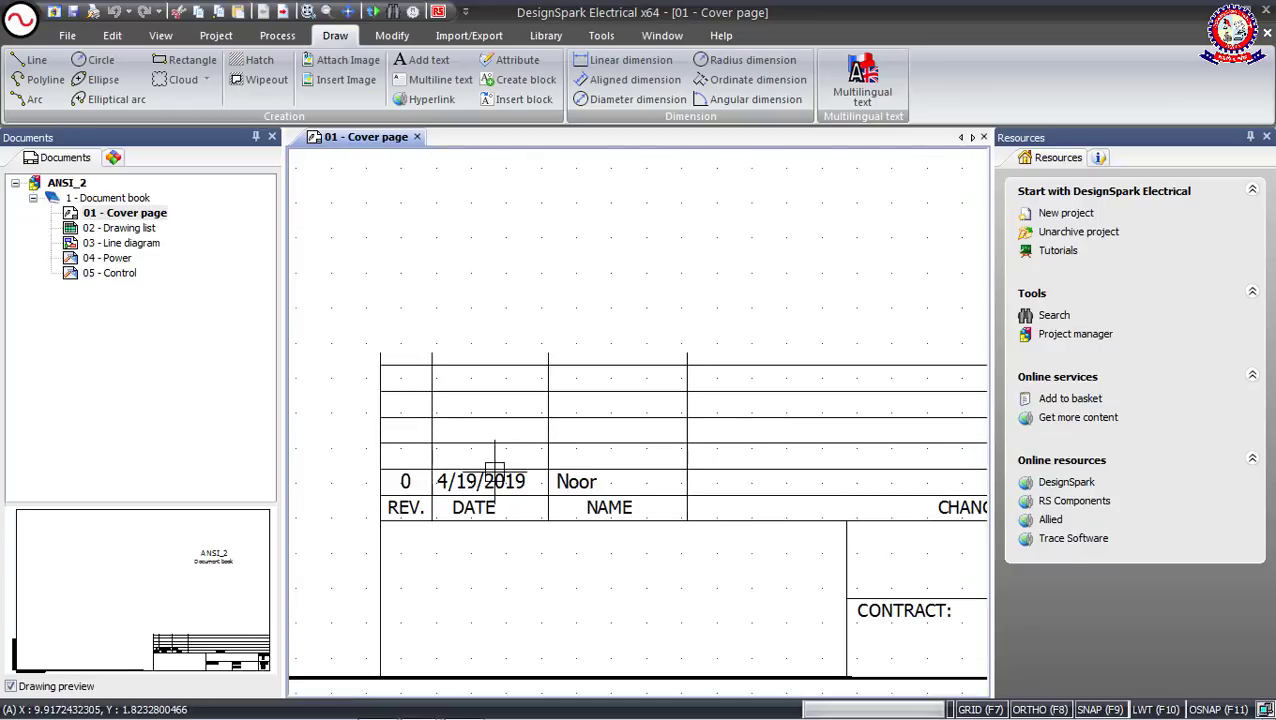
scroll(407, 508, "down", 3)
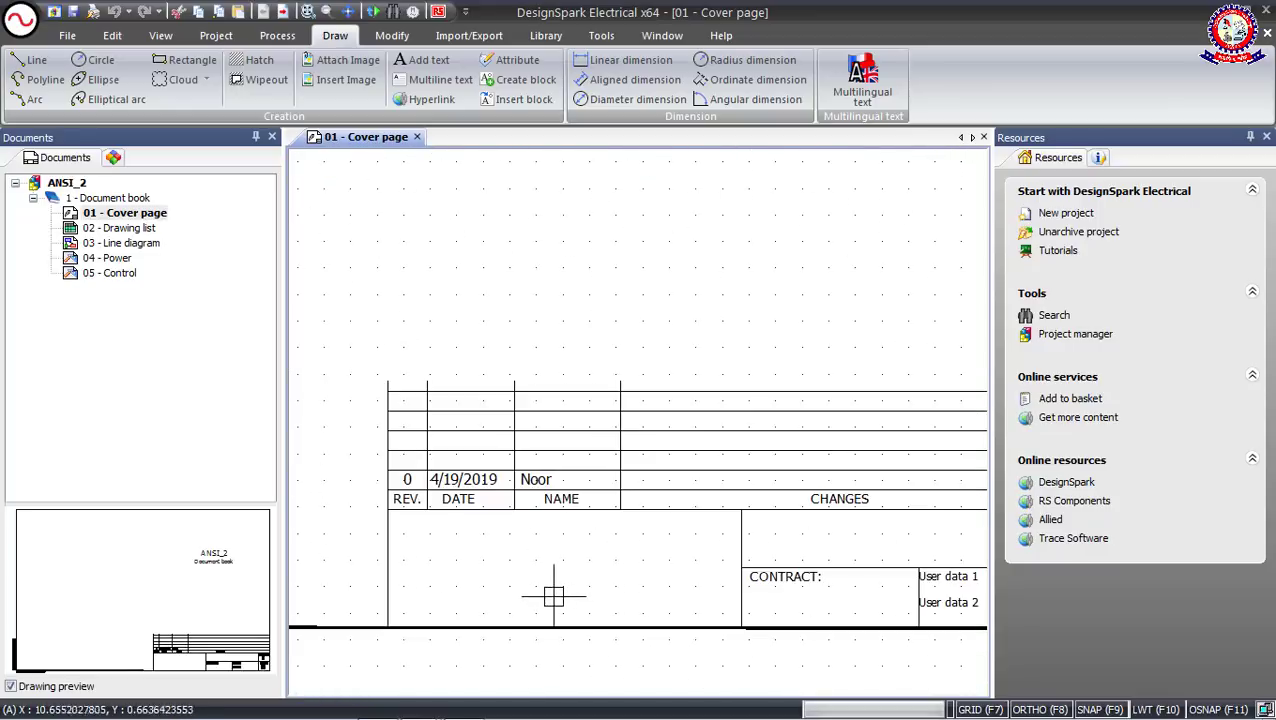
scroll(513, 576, "down", 1)
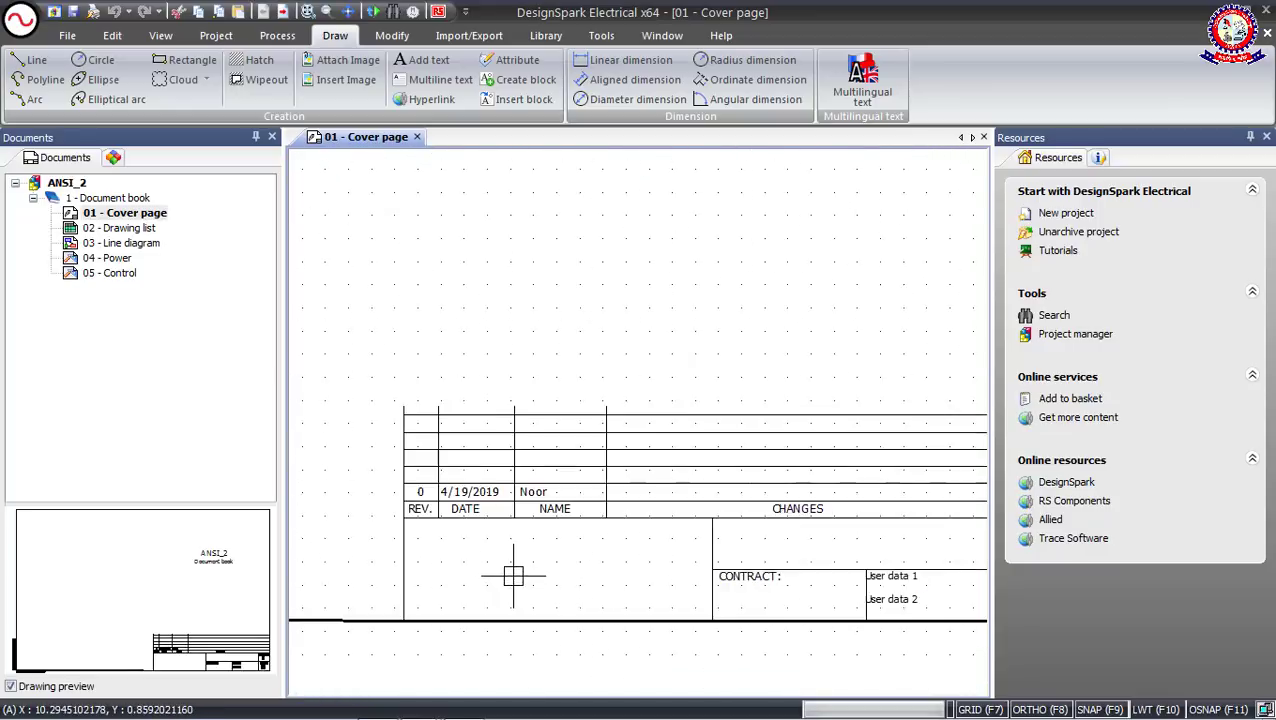
scroll(513, 576, "up", 1)
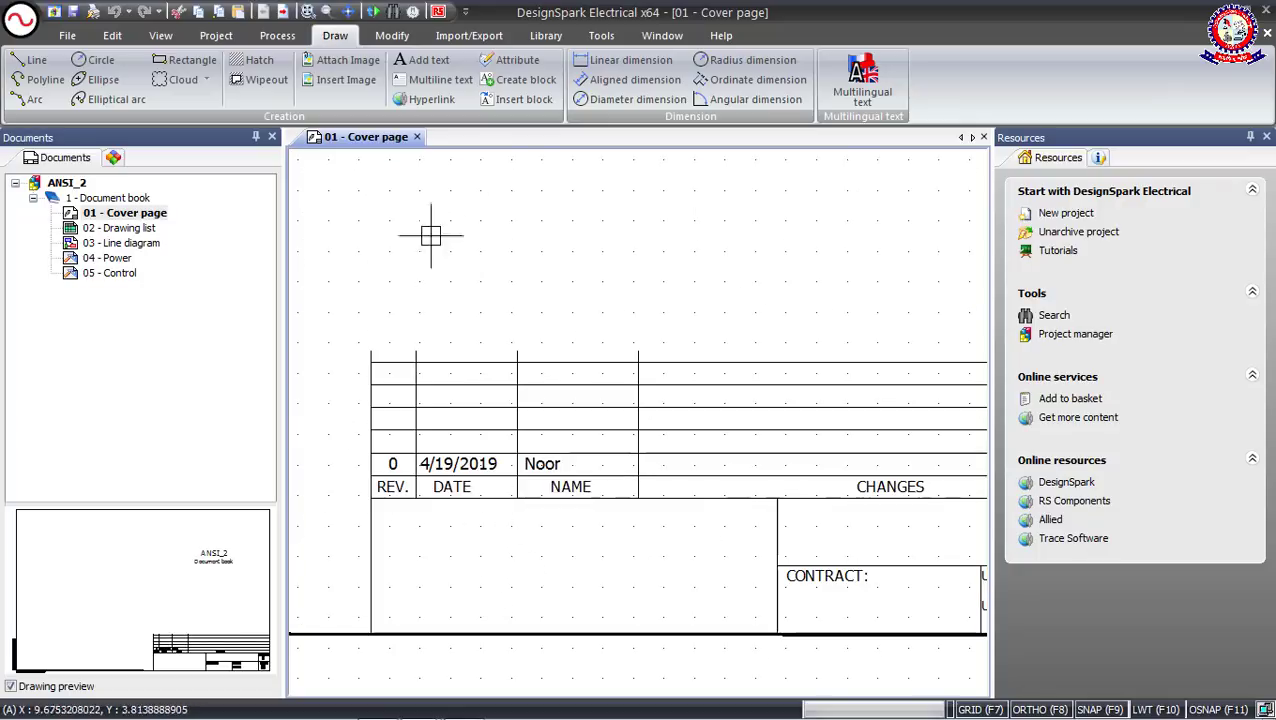
Create a new text on the cover page reading 'Class 01 DSE'
left_click(410, 62)
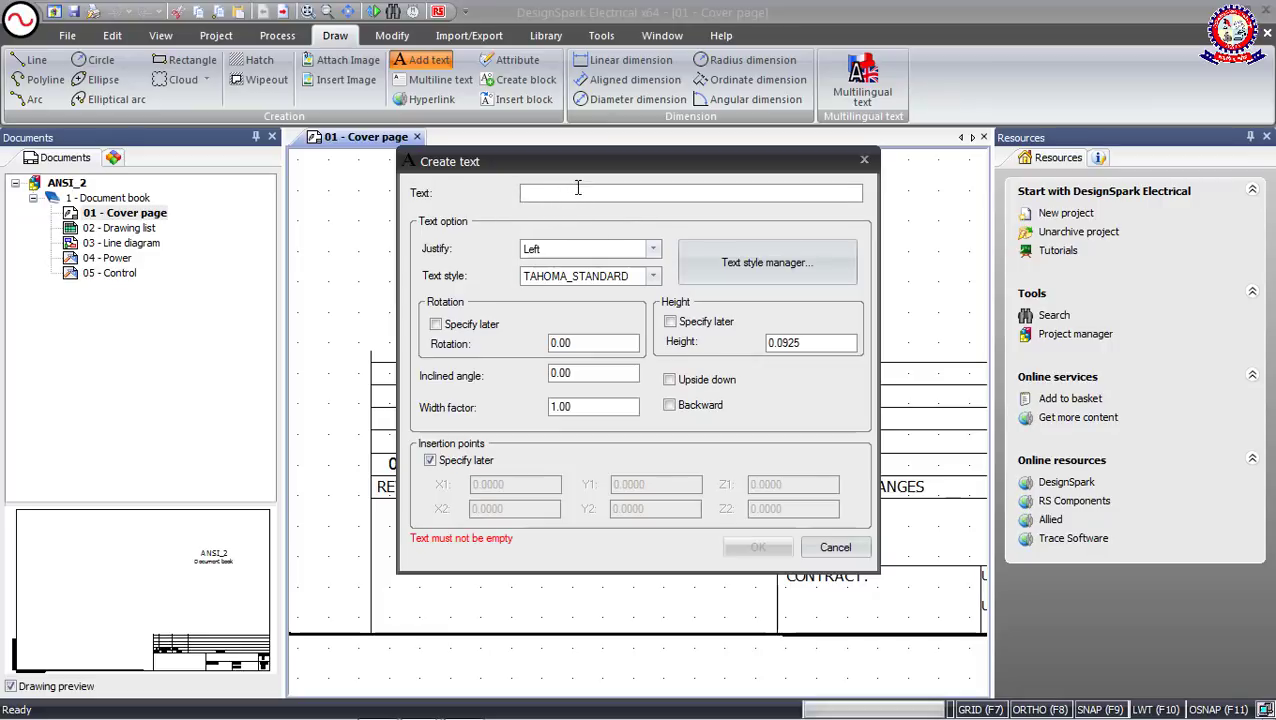
left_click(864, 160)
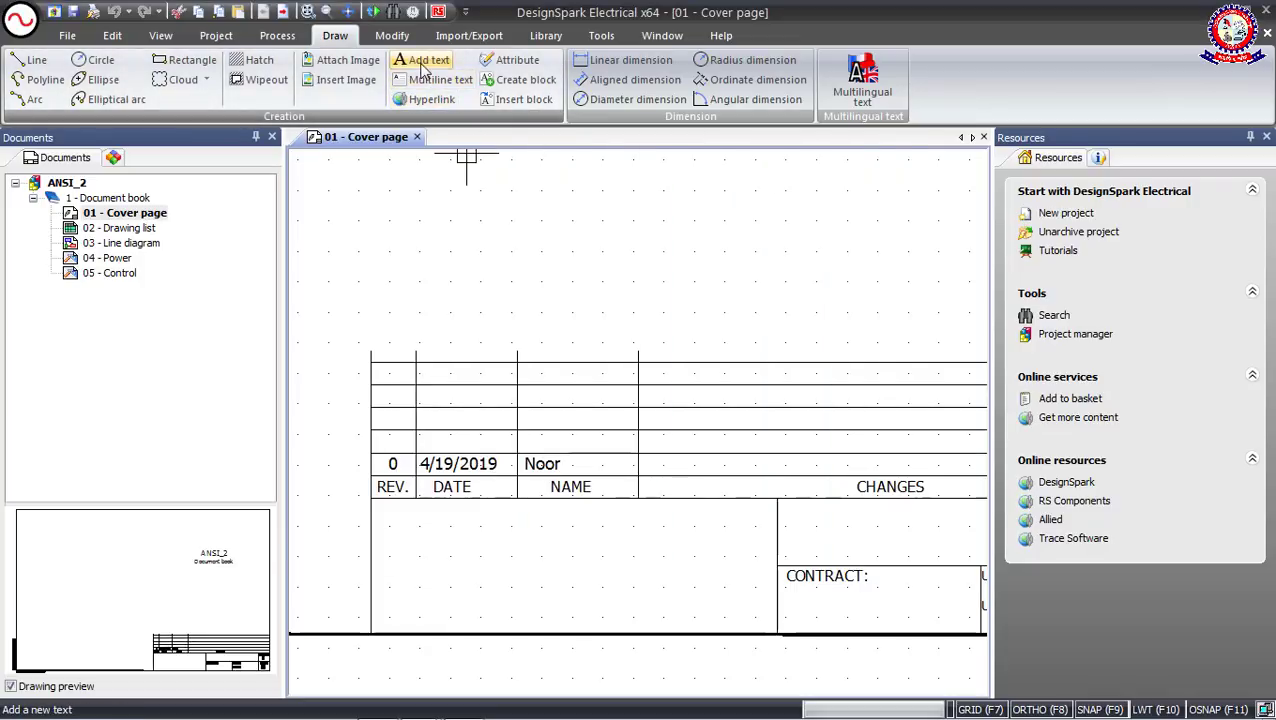
left_click(420, 62)
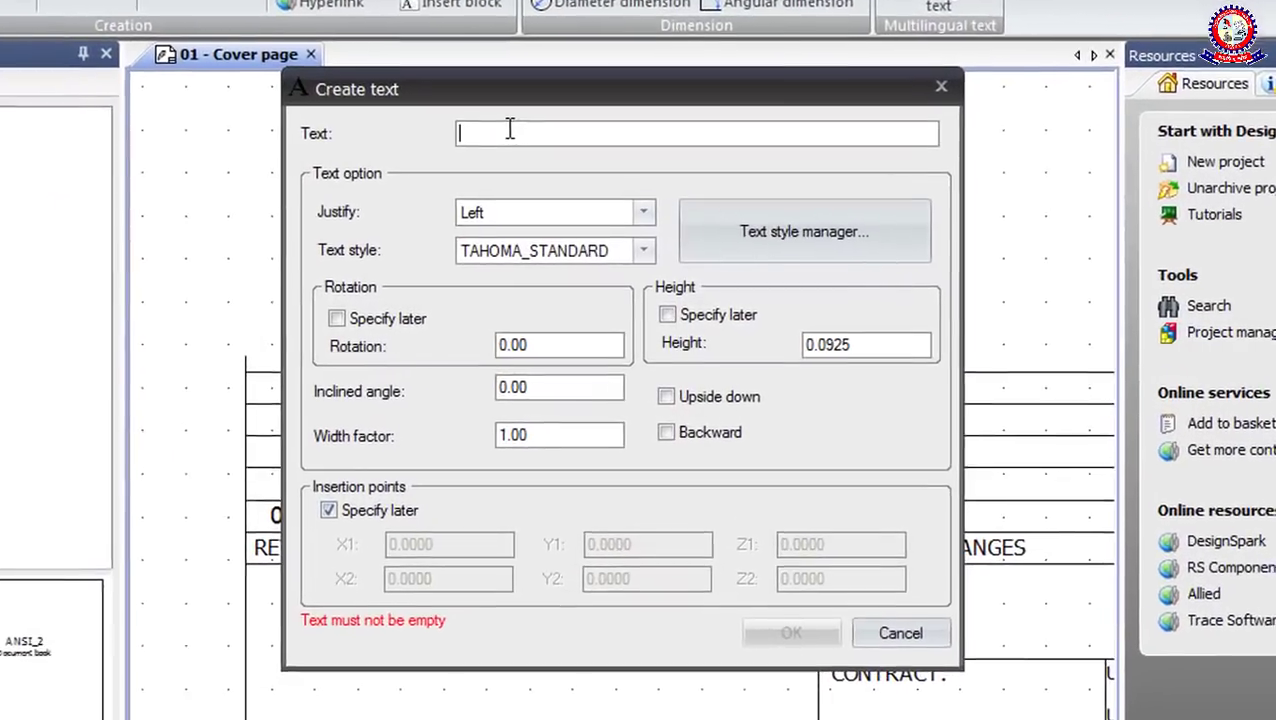
type("Class")
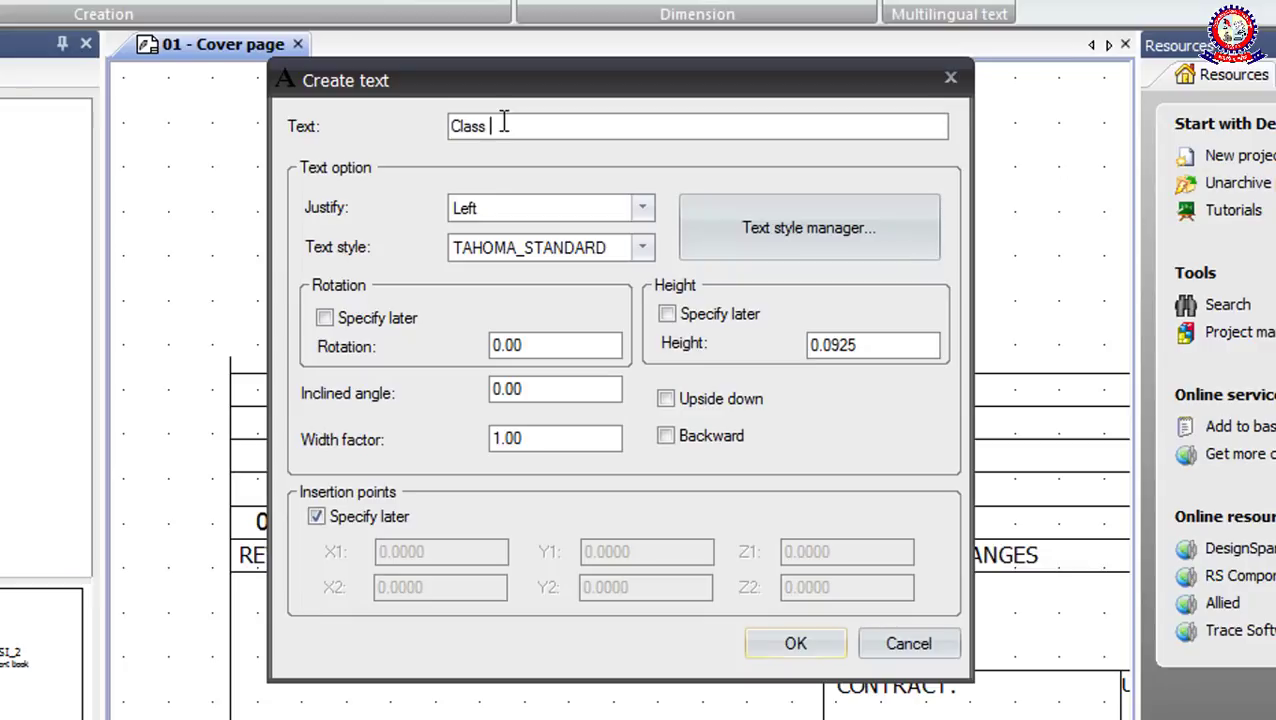
type(" 01.De")
Place 'Class 01 DSE' in the title block's empty box below the revision table, centred
left_click(796, 636)
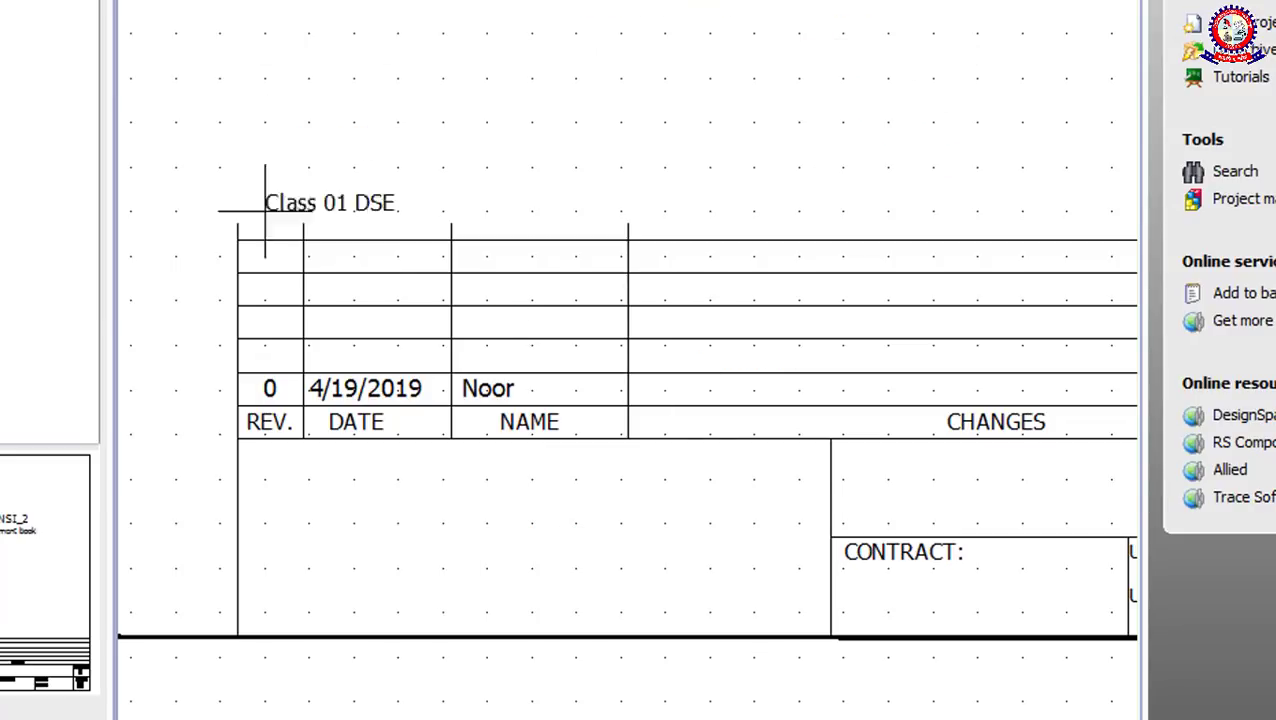
left_click(465, 368)
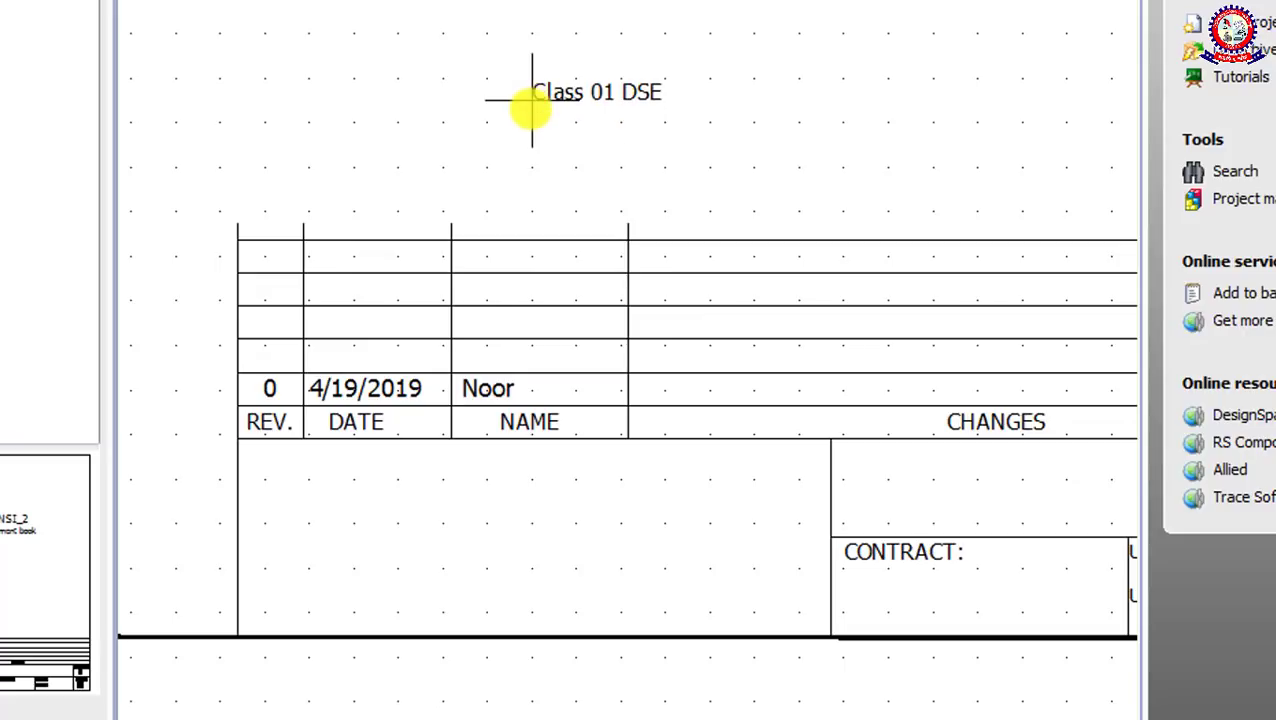
left_click(421, 545)
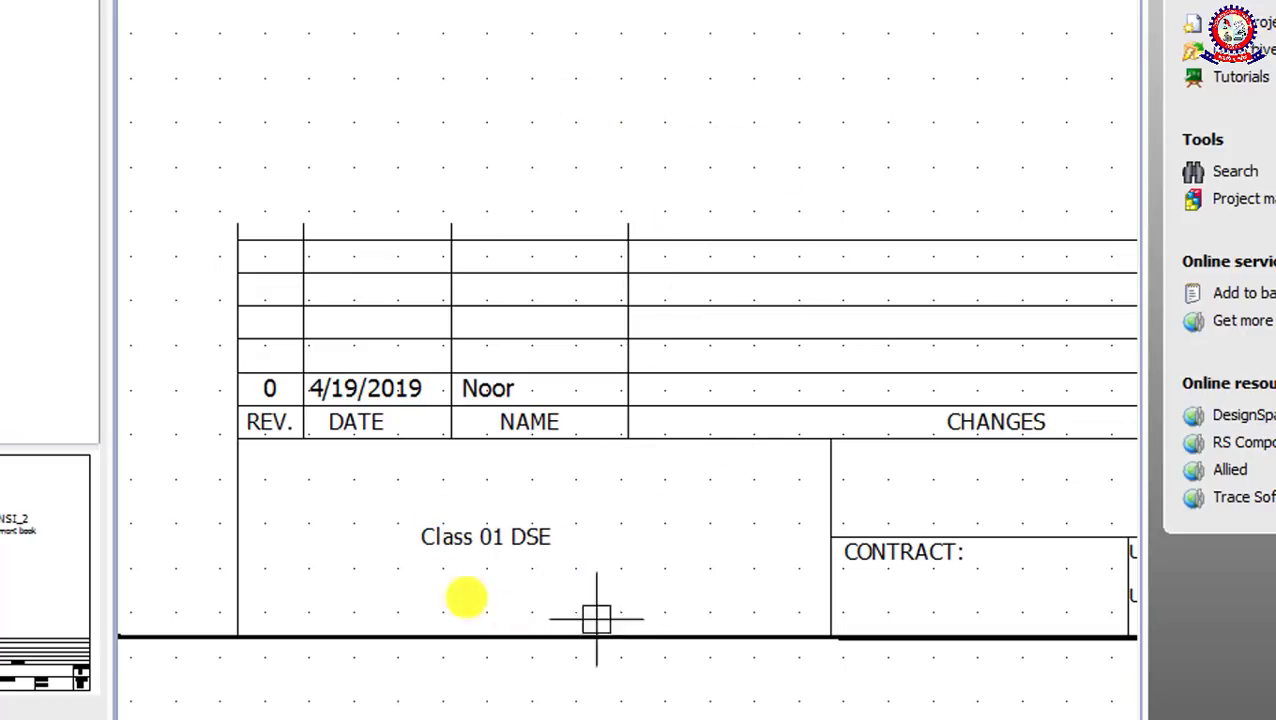
left_click(441, 533)
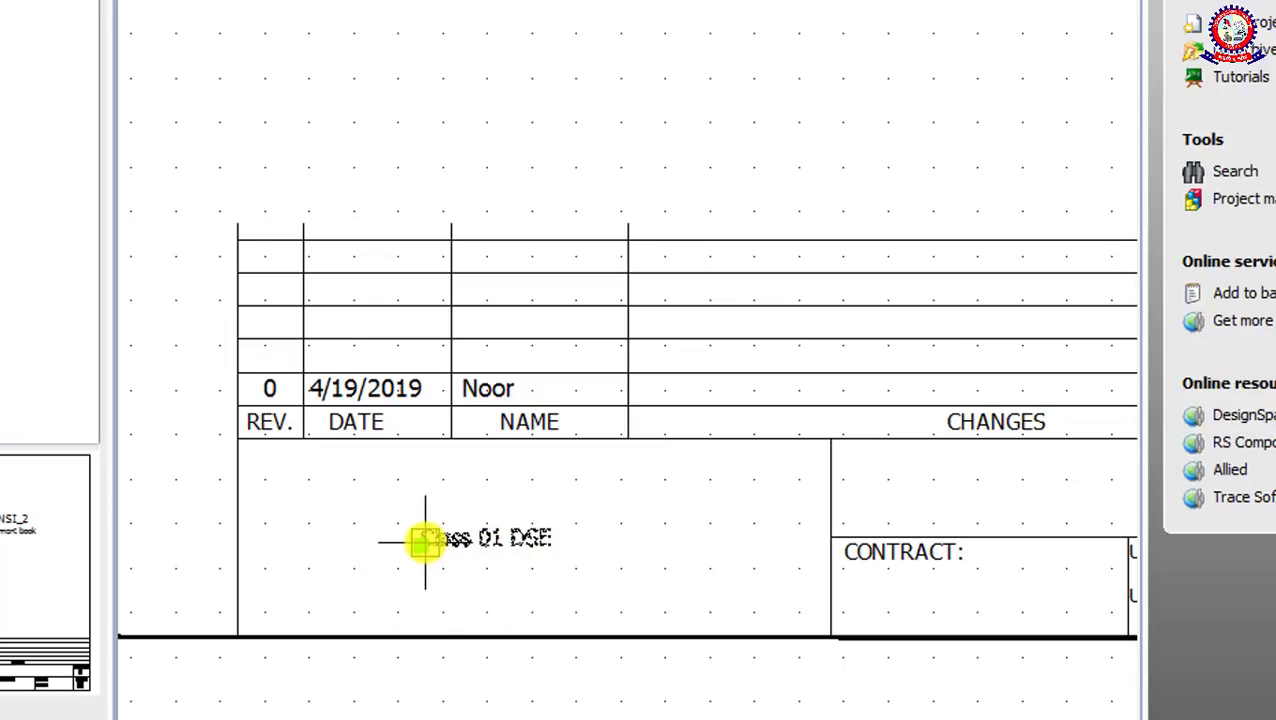
left_click(421, 544)
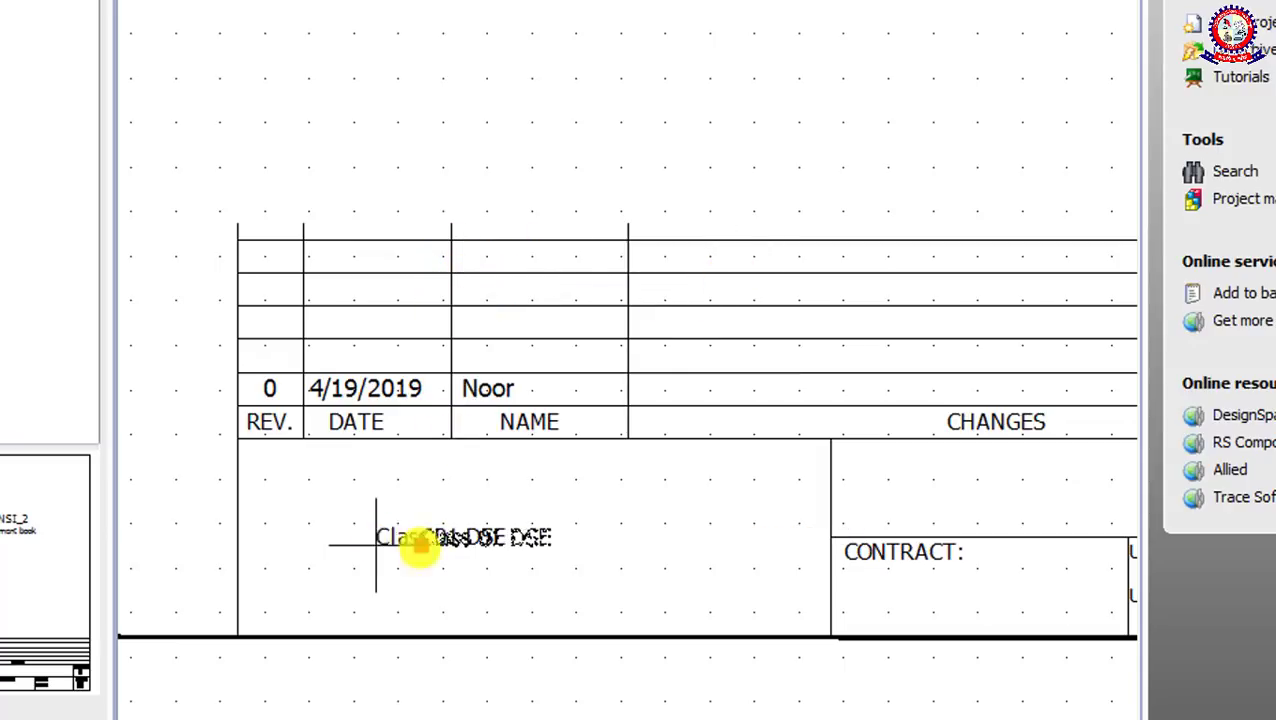
left_click(445, 542)
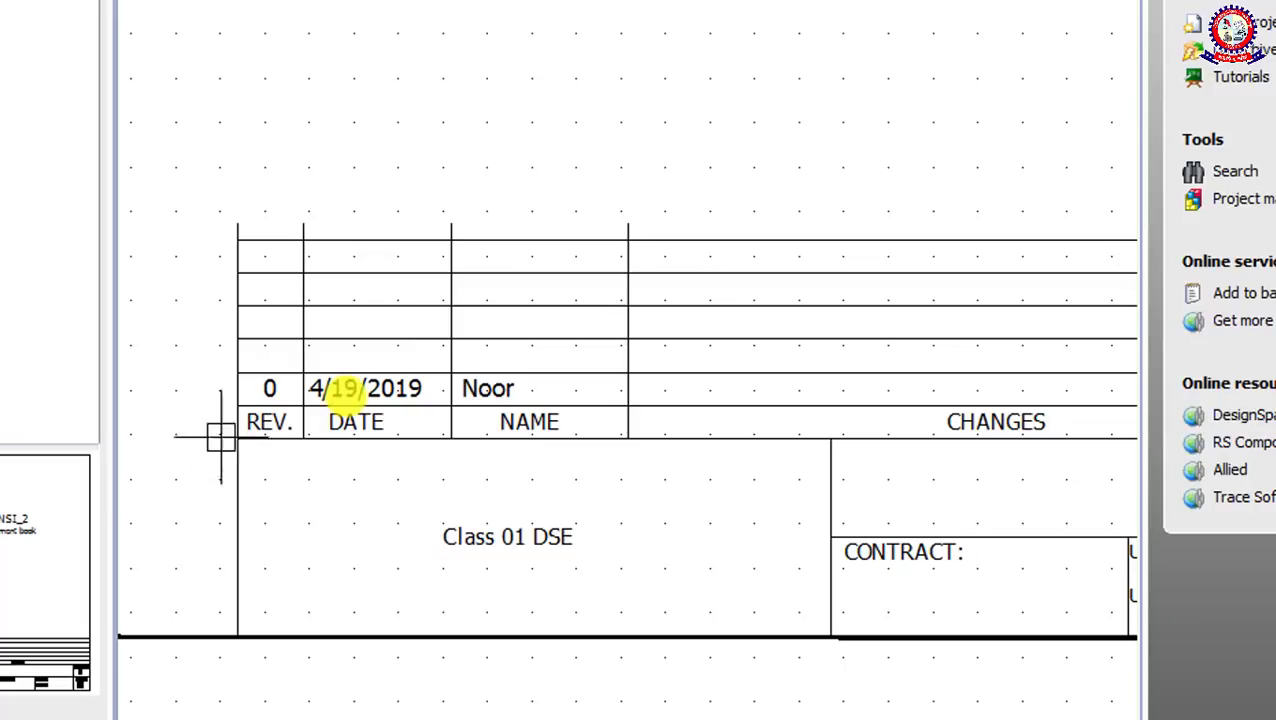
scroll(525, 588, "up", 1)
scroll(525, 588, "up", 3)
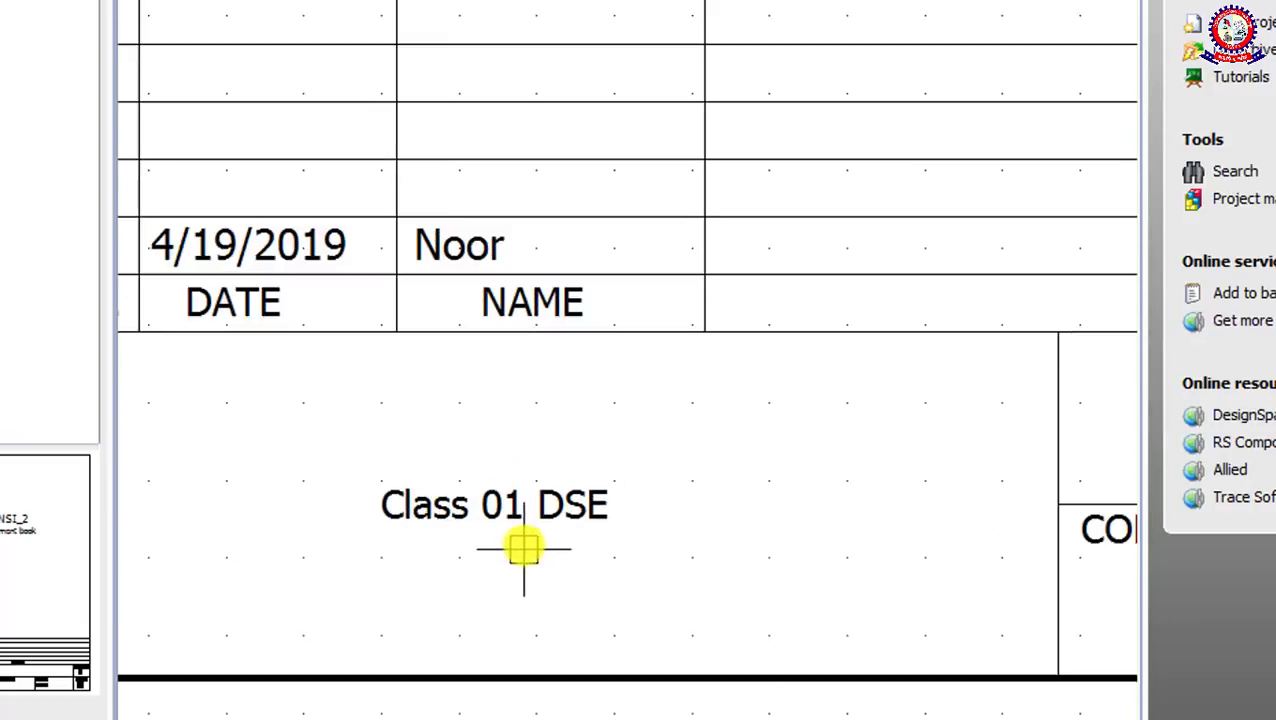
scroll(612, 433, "down", 3)
scroll(543, 455, "down", 1)
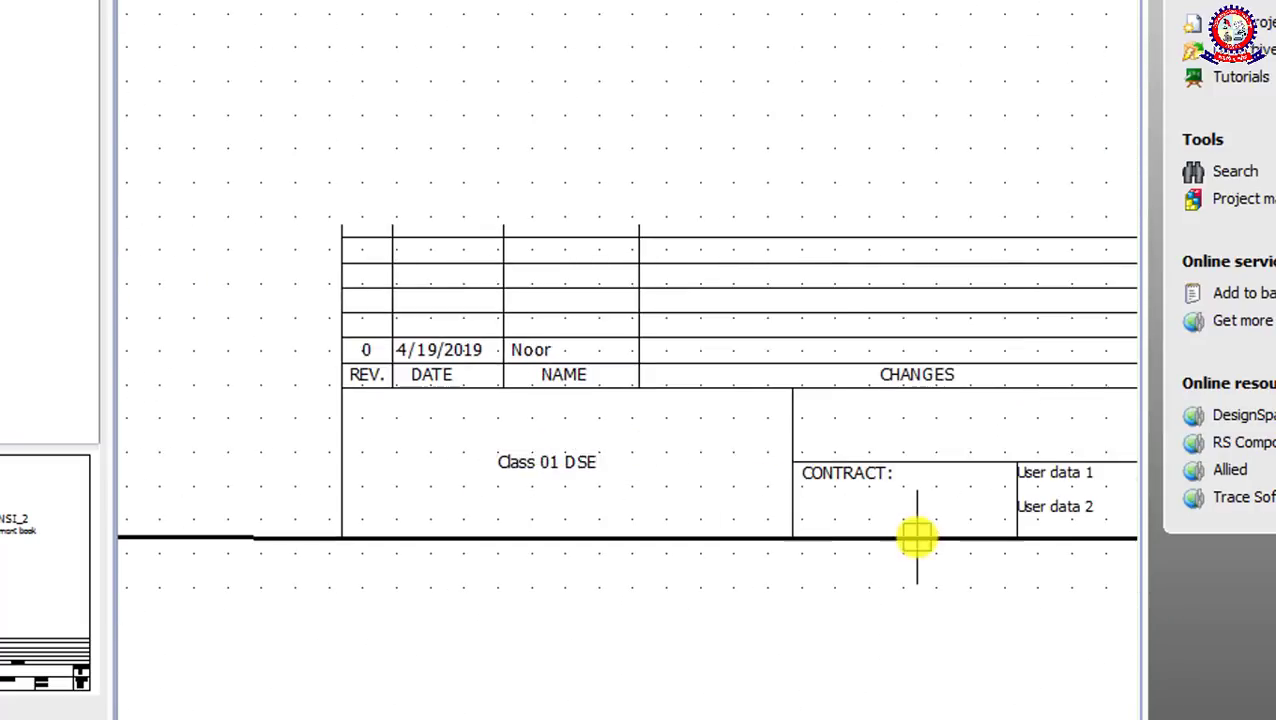
scroll(980, 530, "down", 1)
scroll(1054, 510, "up", 2)
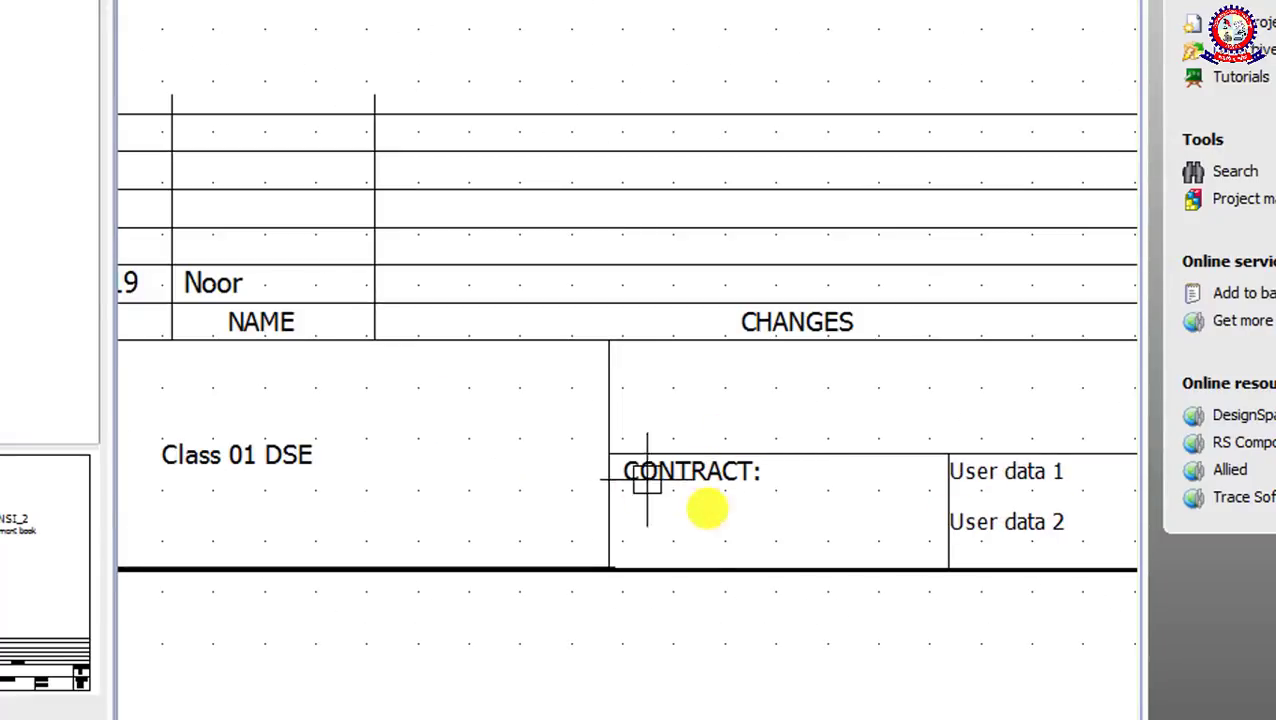
scroll(806, 518, "down", 1)
scroll(1005, 550, "up", 1)
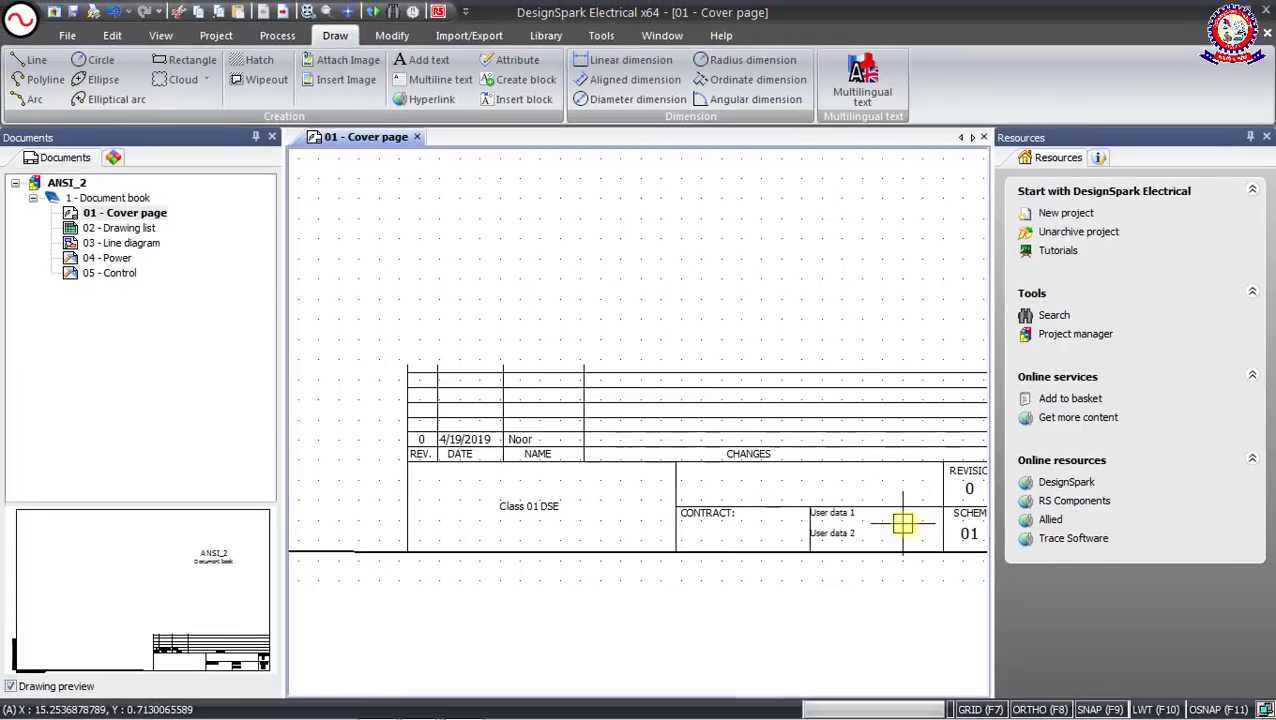
scroll(1121, 500, "down", 3)
scroll(975, 537, "up", 2)
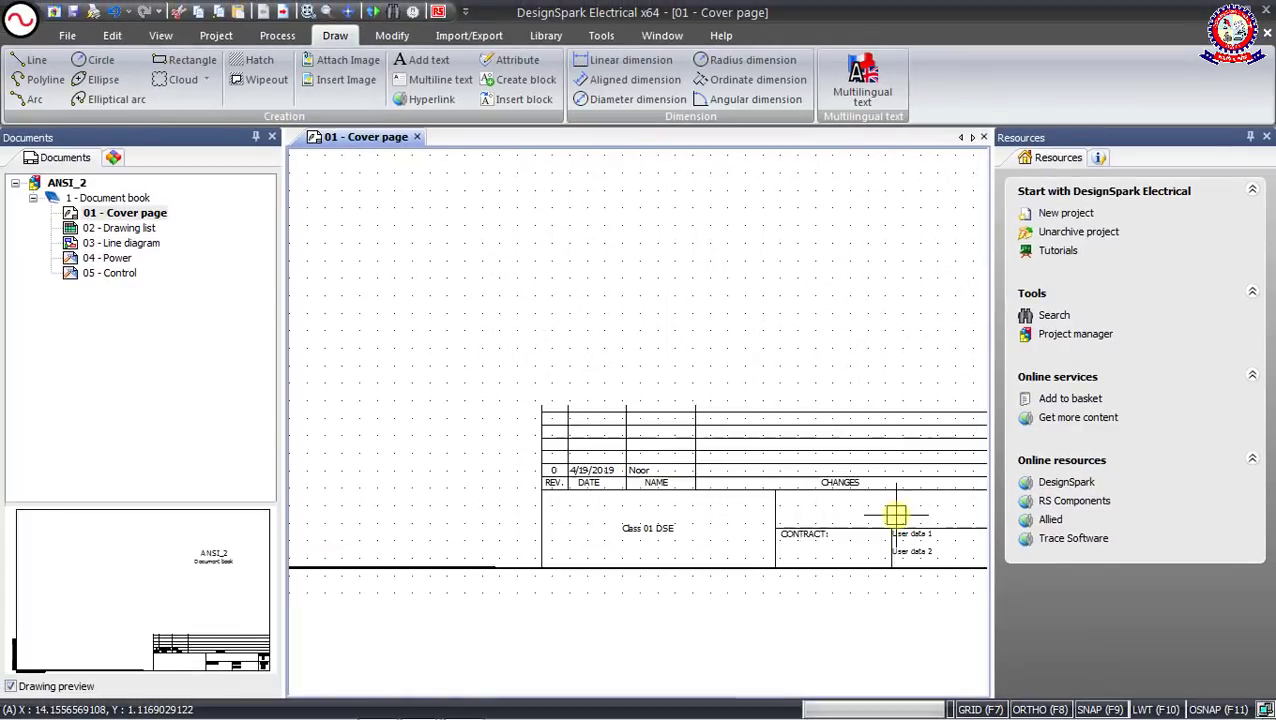
middle_click_drag(746, 541, 936, 549)
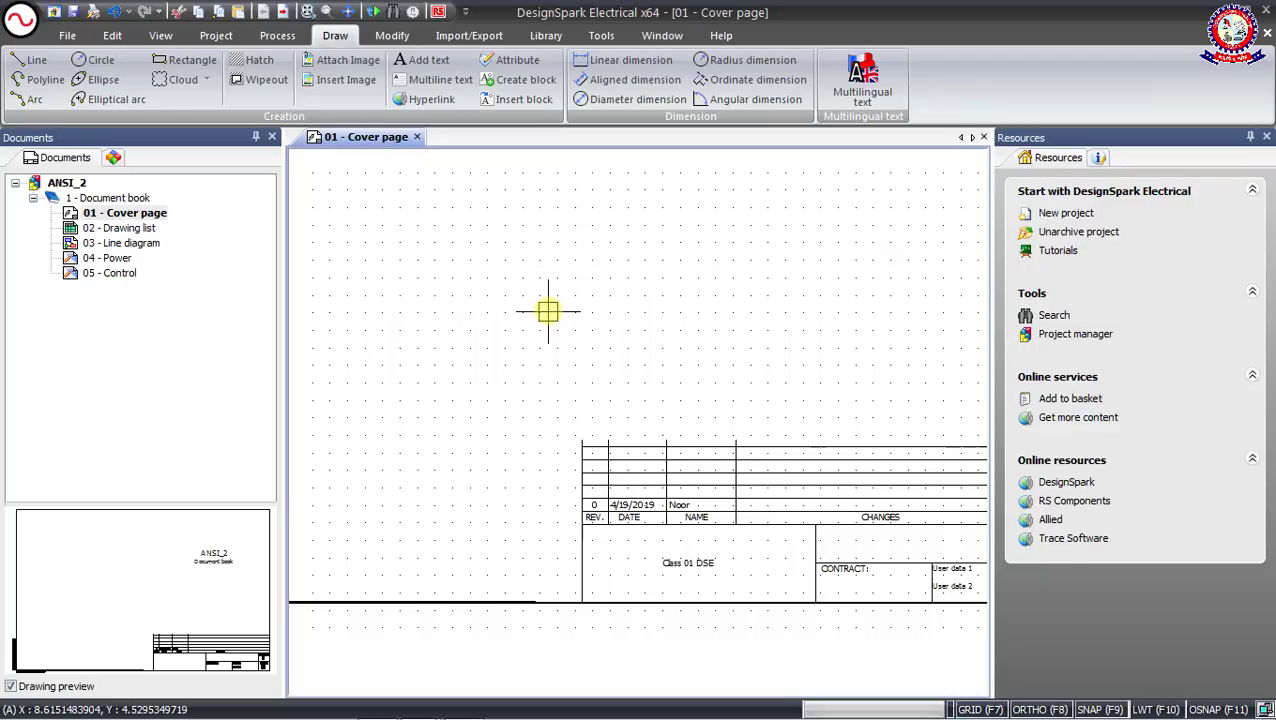
middle_click_drag(548, 312, 588, 403)
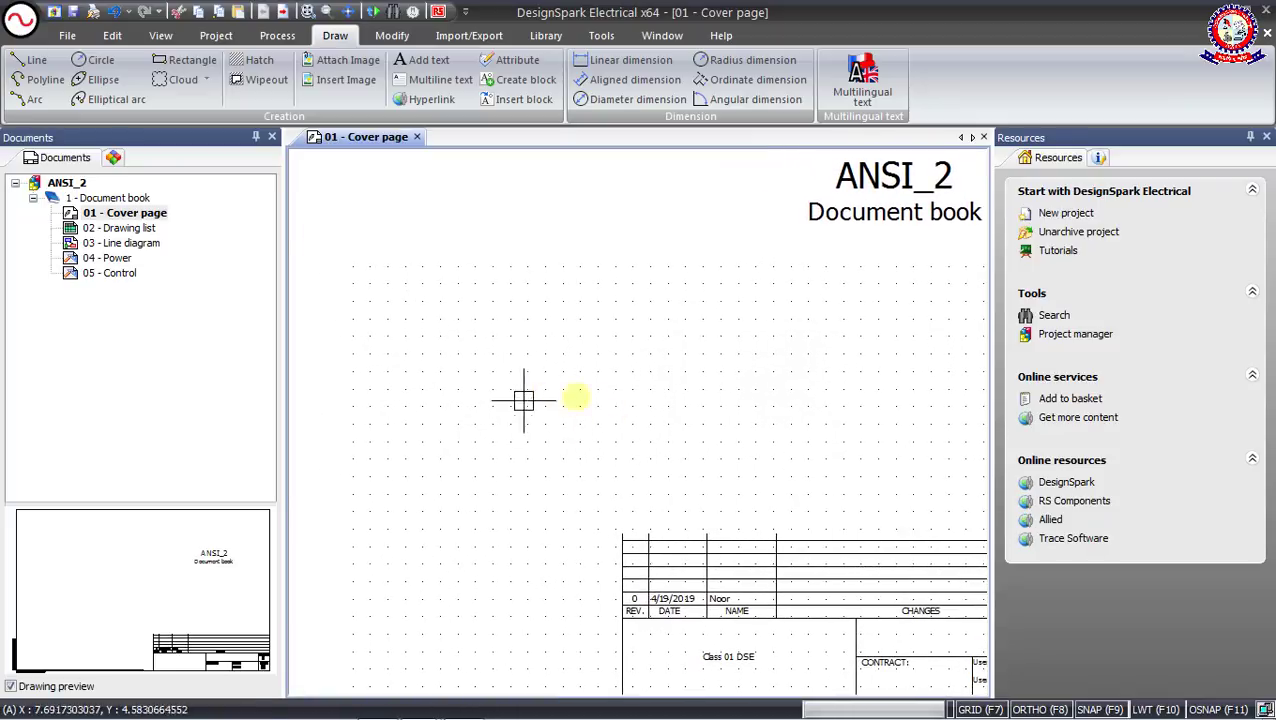
double_click(92, 229)
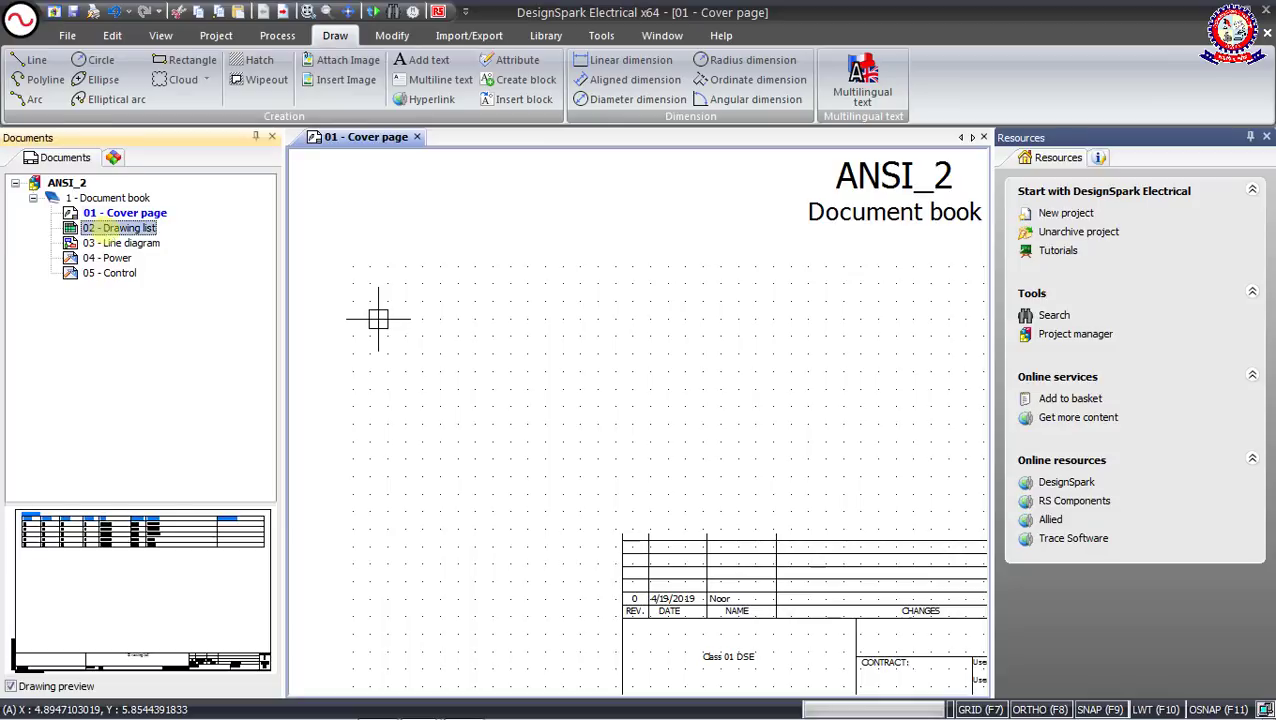
scroll(510, 310, "up", 3)
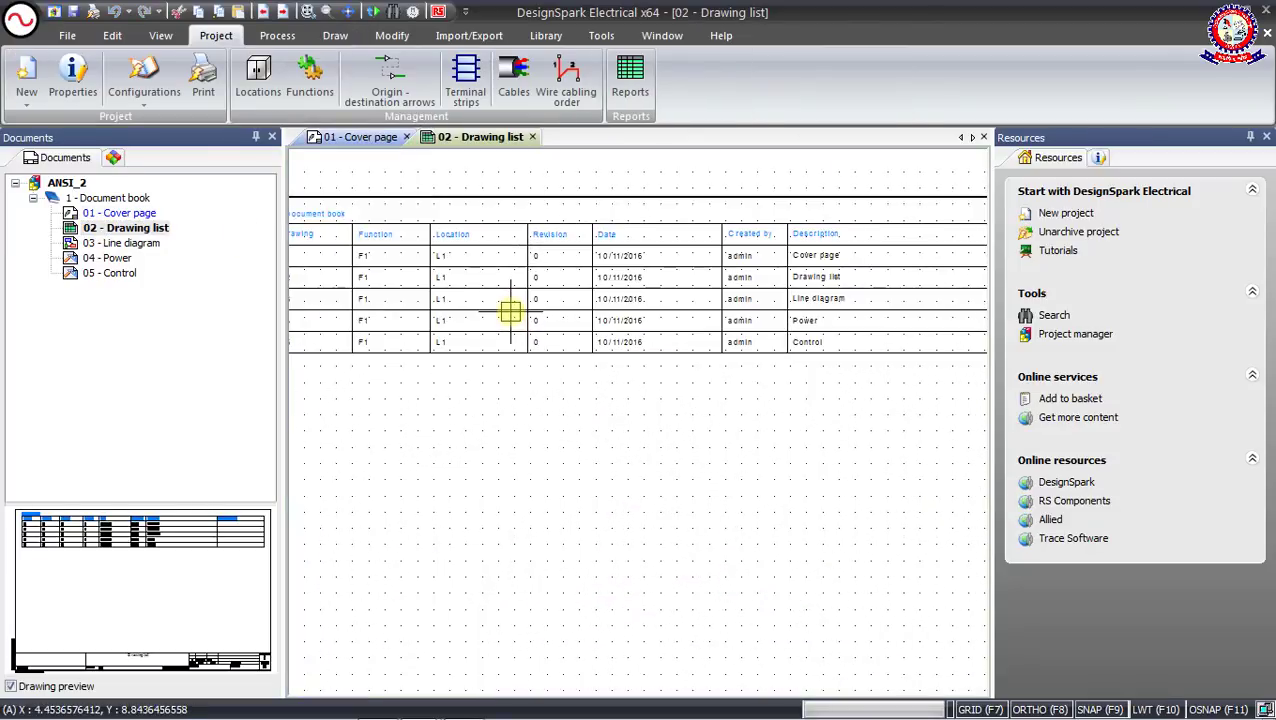
scroll(510, 317, "down", 3)
scroll(379, 265, "up", 3)
scroll(334, 269, "up", 2)
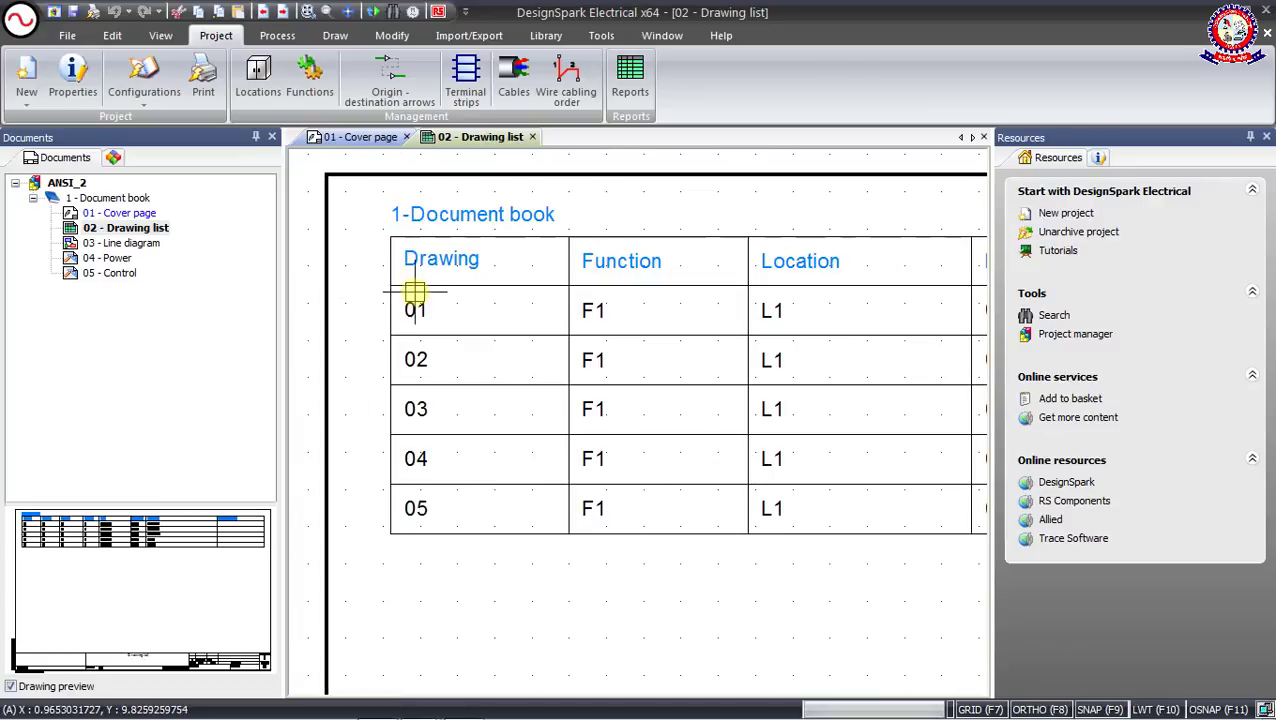
scroll(491, 315, "down", 1)
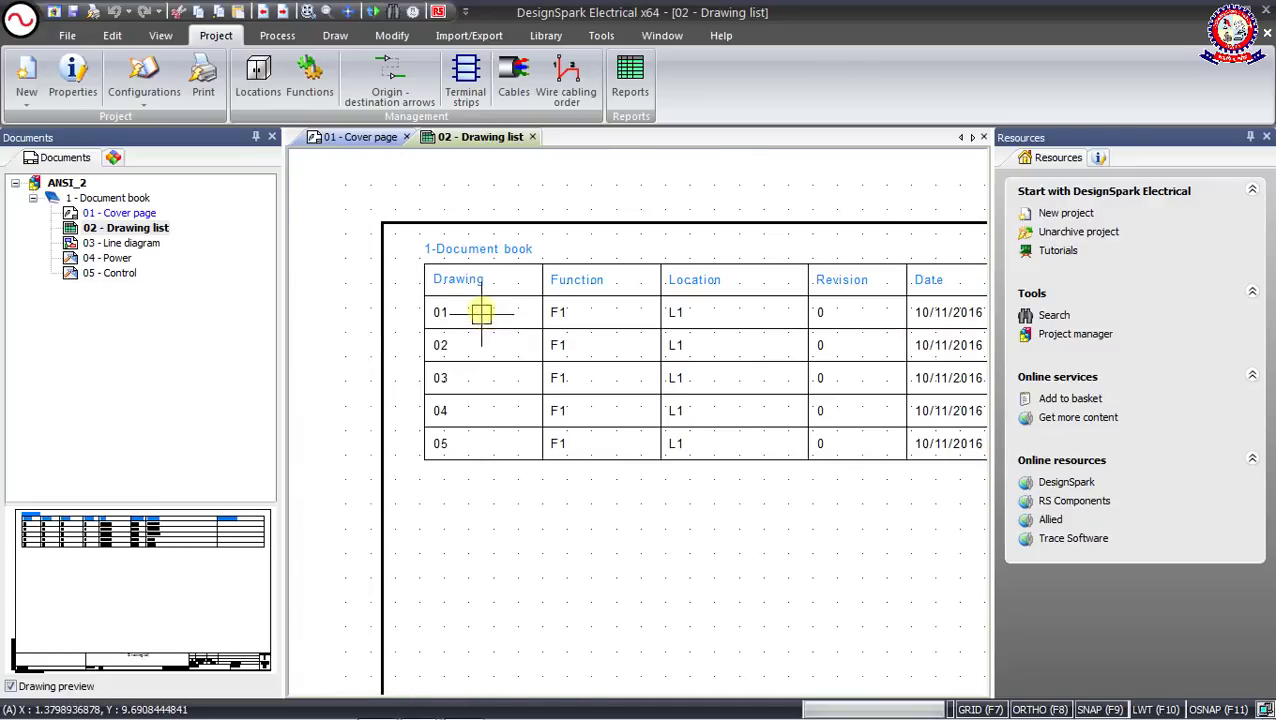
scroll(678, 308, "down", 1)
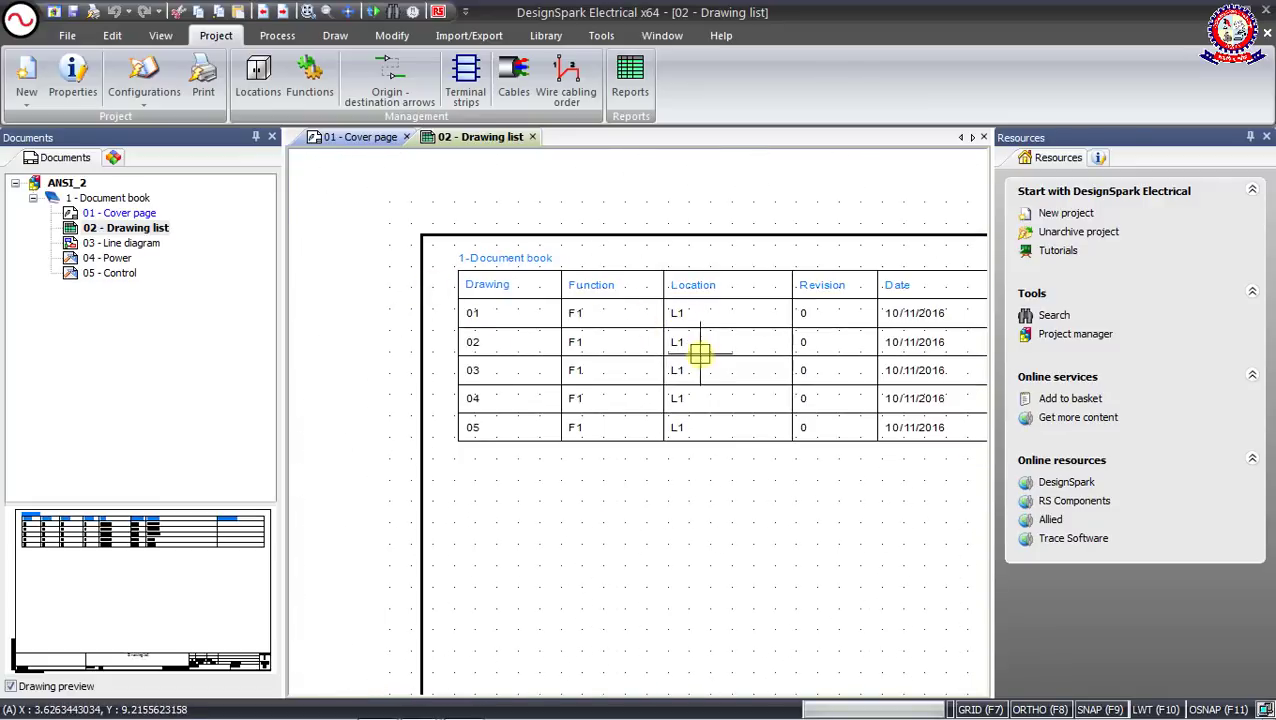
scroll(818, 341, "down", 4)
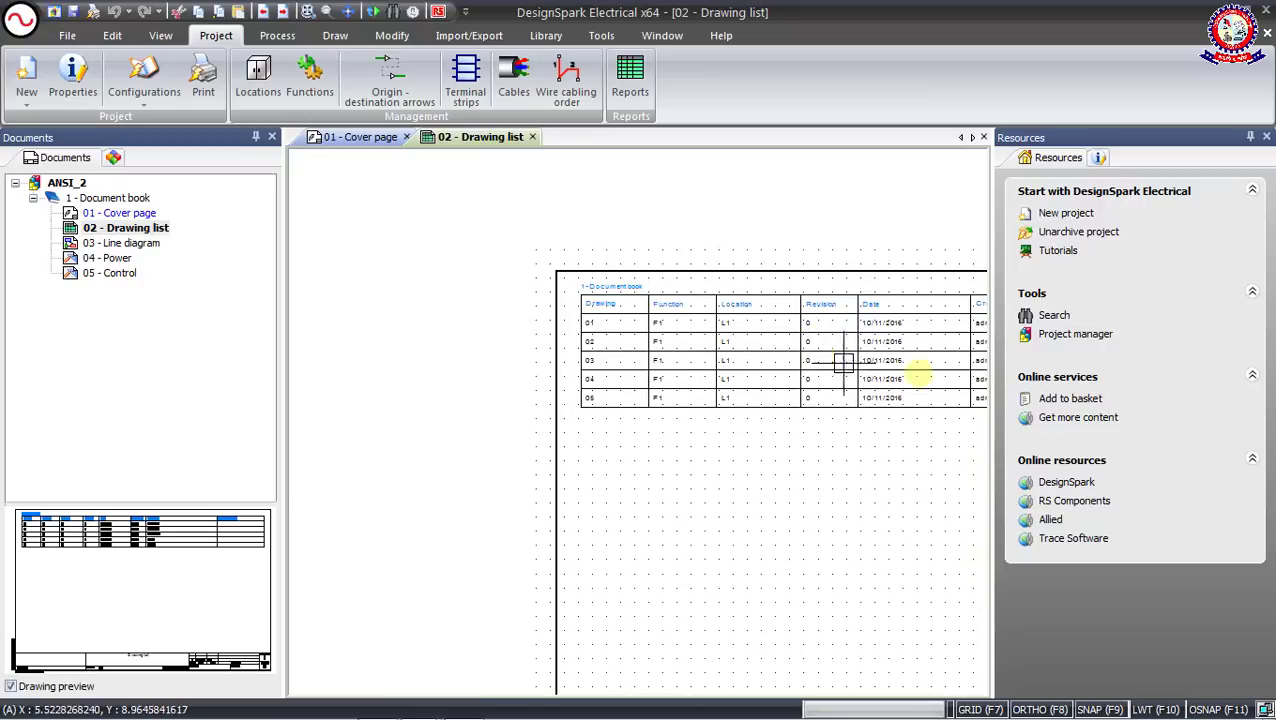
scroll(677, 408, "up", 2)
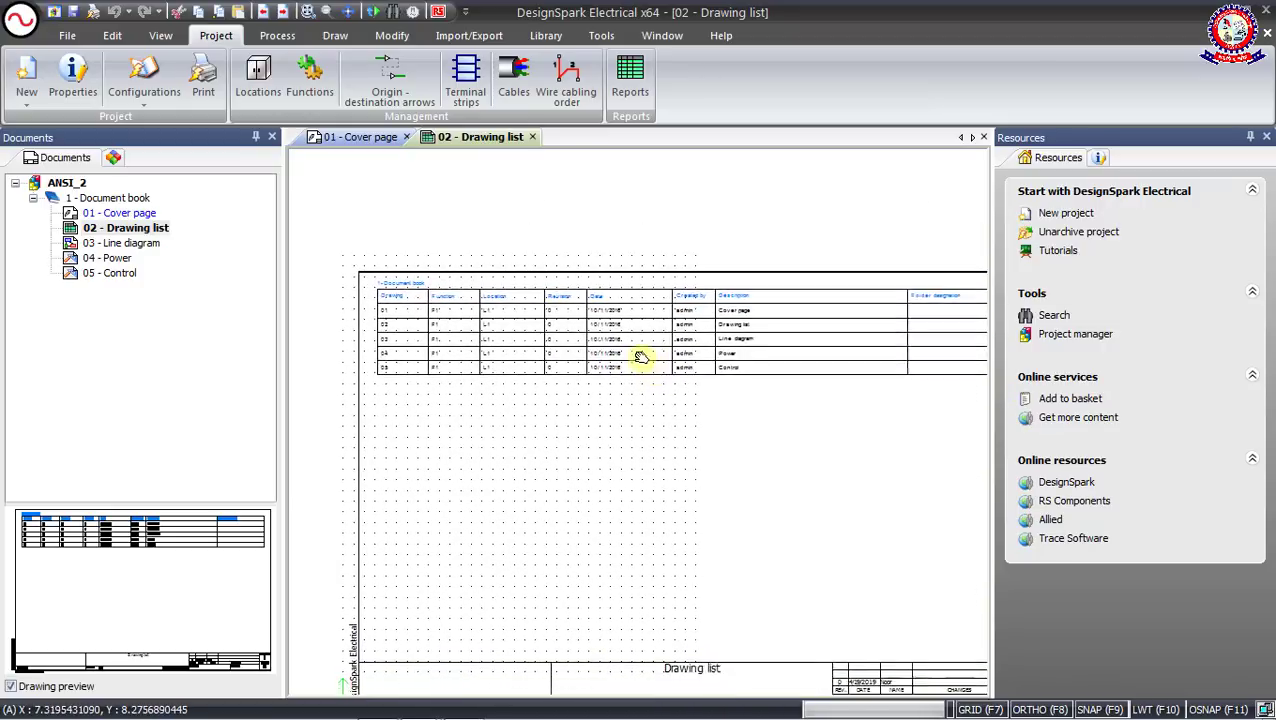
scroll(798, 330, "up", 2)
scroll(658, 336, "down", 4)
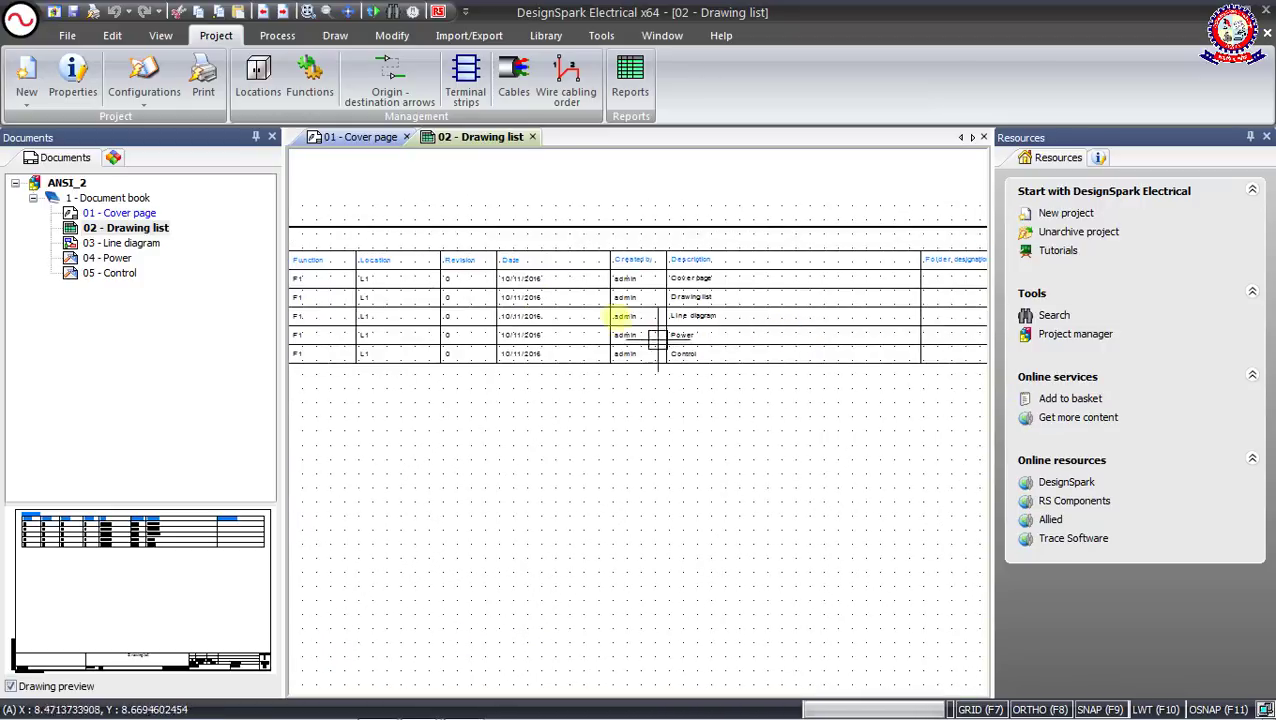
mouse_move(406, 349)
middle_mouse_down()
mouse_move(490, 364)
mouse_move(437, 296)
middle_mouse_up()
scroll(460, 308, "down", 1)
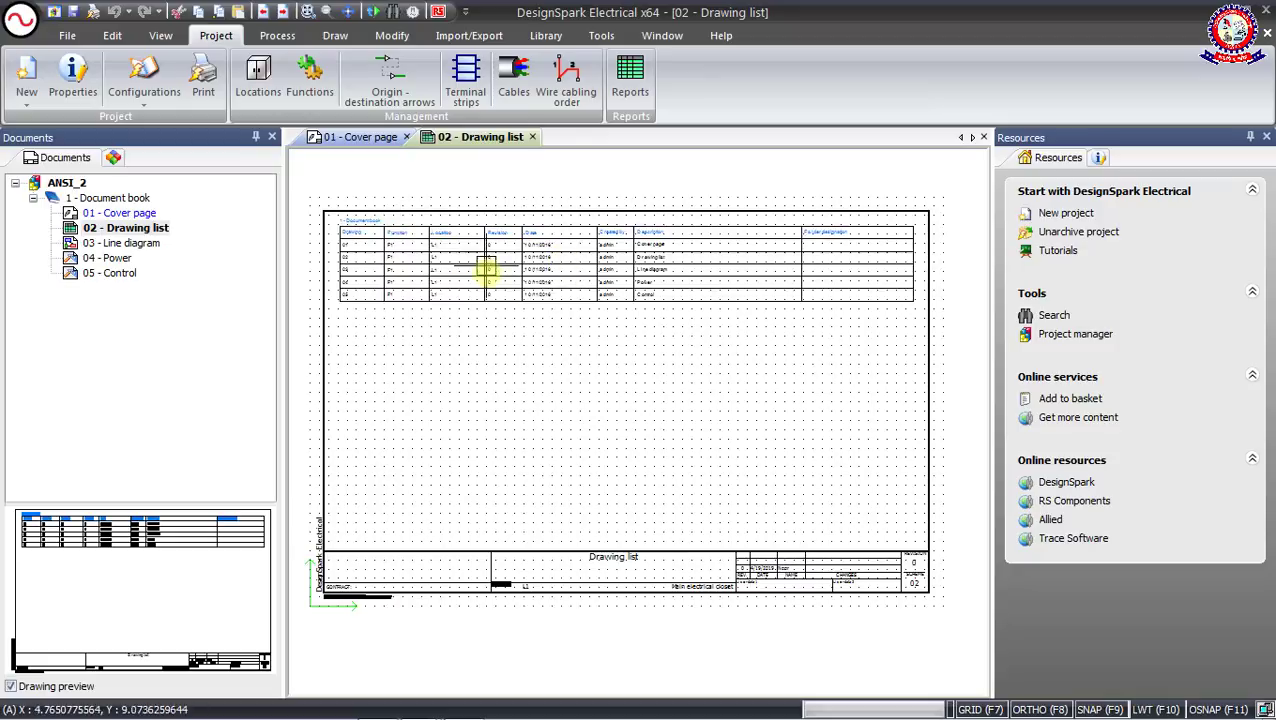
scroll(376, 276, "up", 1)
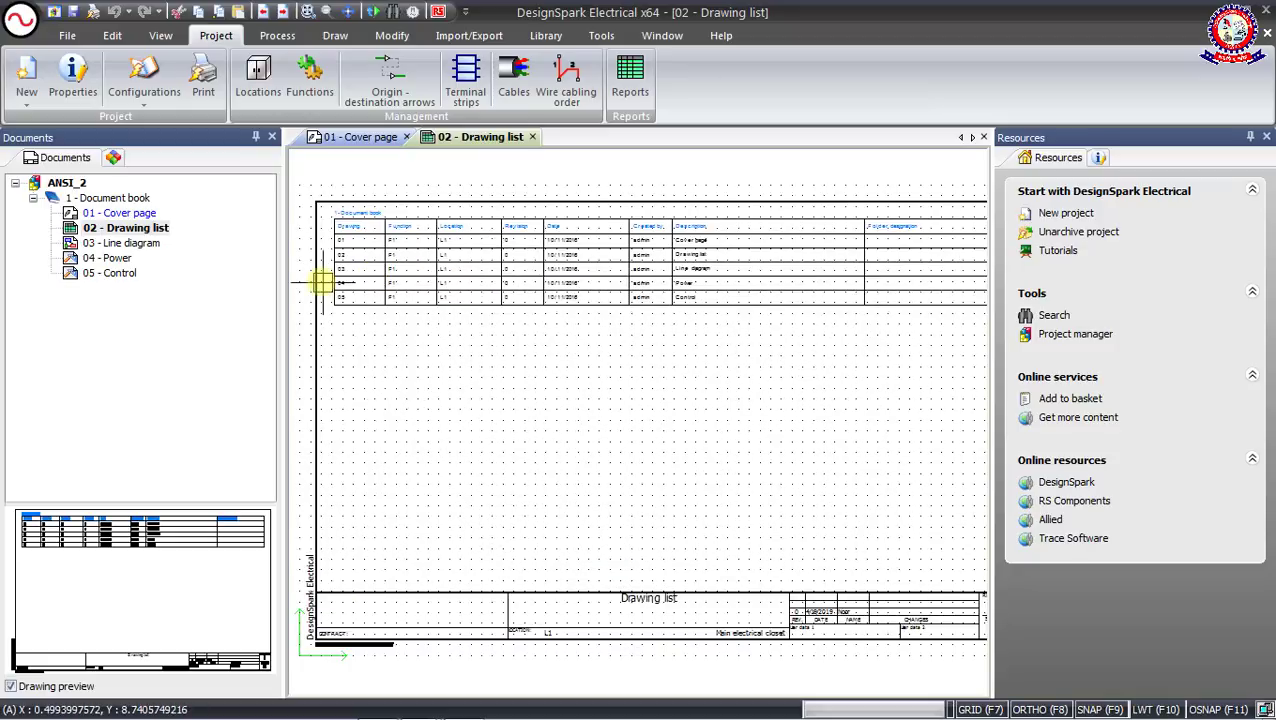
Open the 03 - Line diagram sheet and bring its empty grid into view
double_click(116, 245)
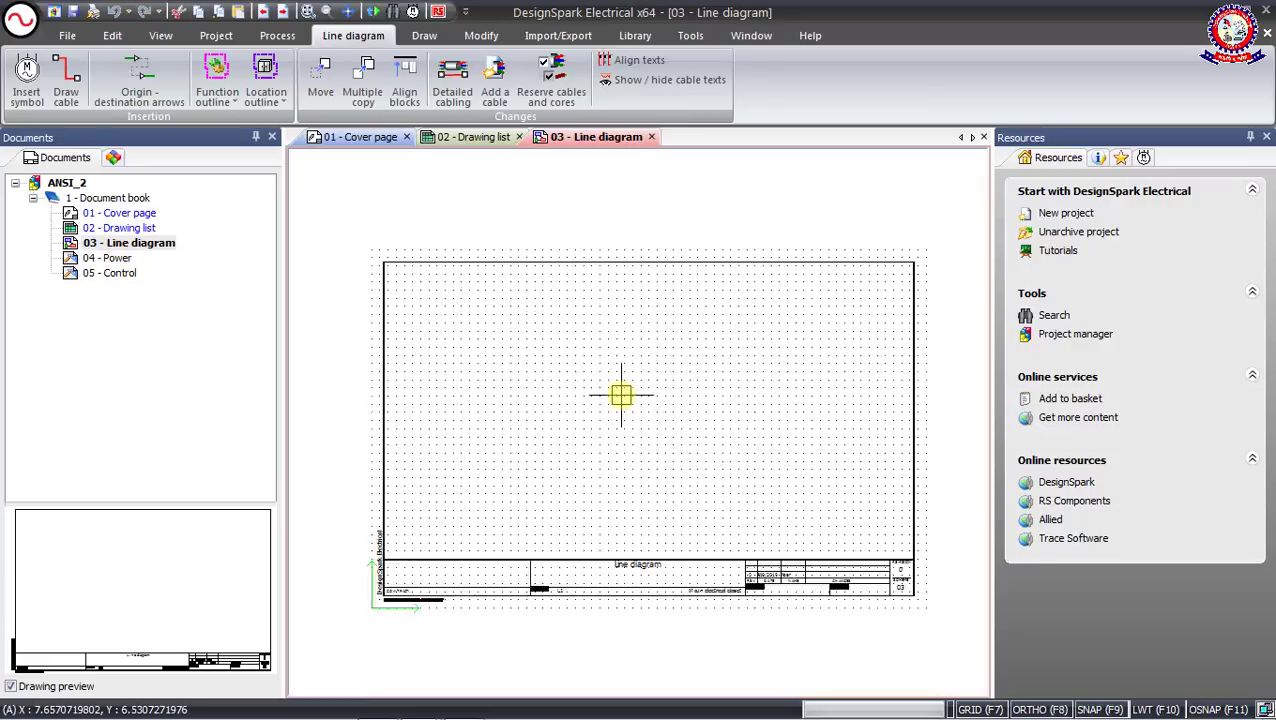
scroll(621, 395, "up", 3)
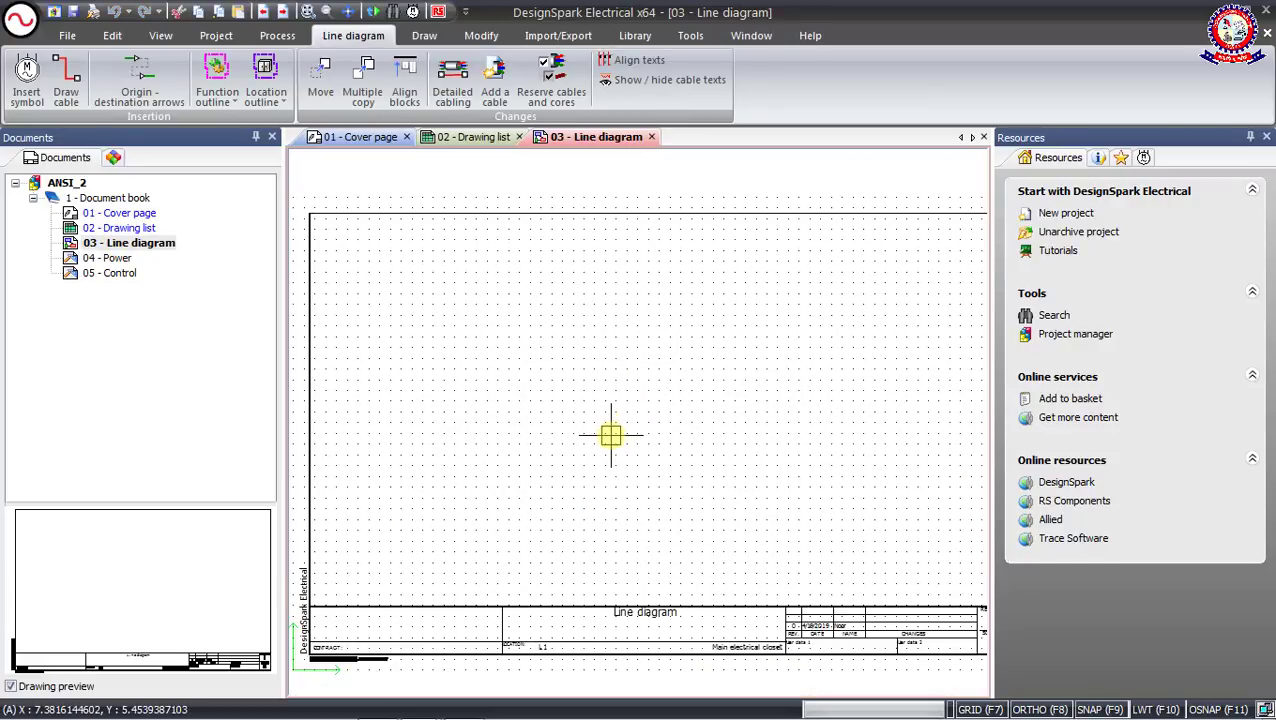
middle_click_drag(611, 435, 610, 388)
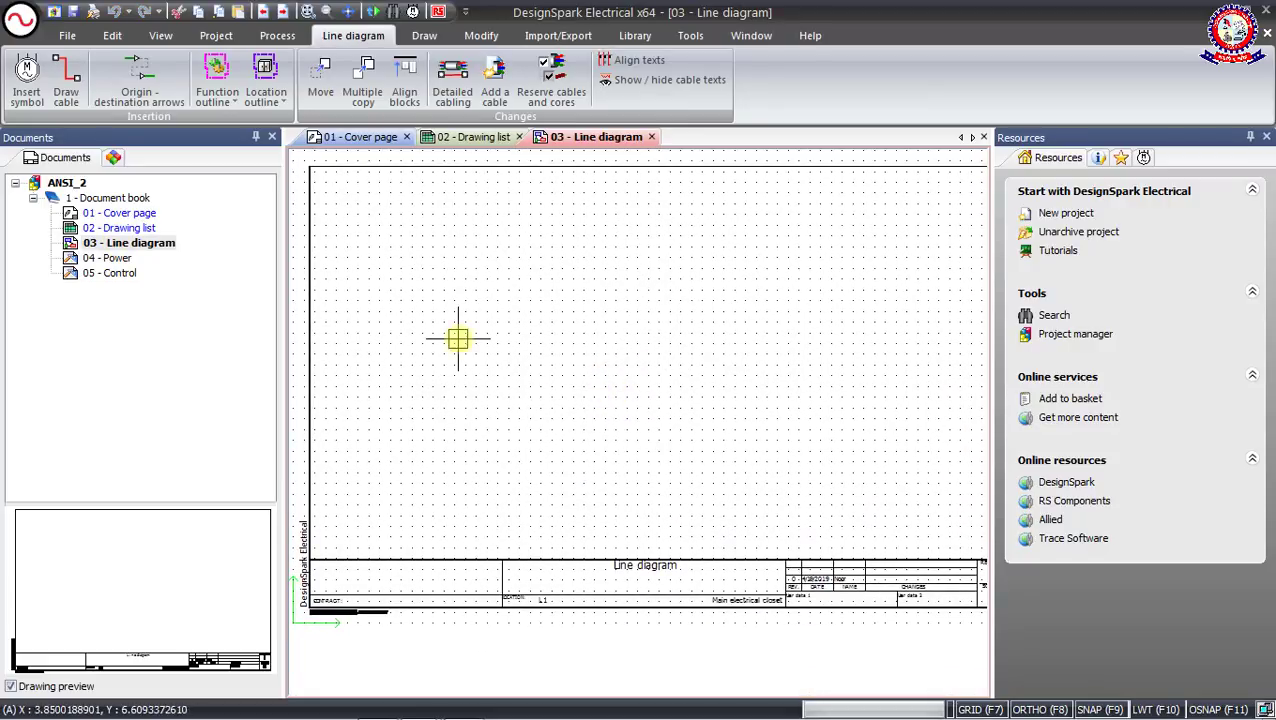
Start inserting a symbol and open the full library through Other symbol
left_click(27, 83)
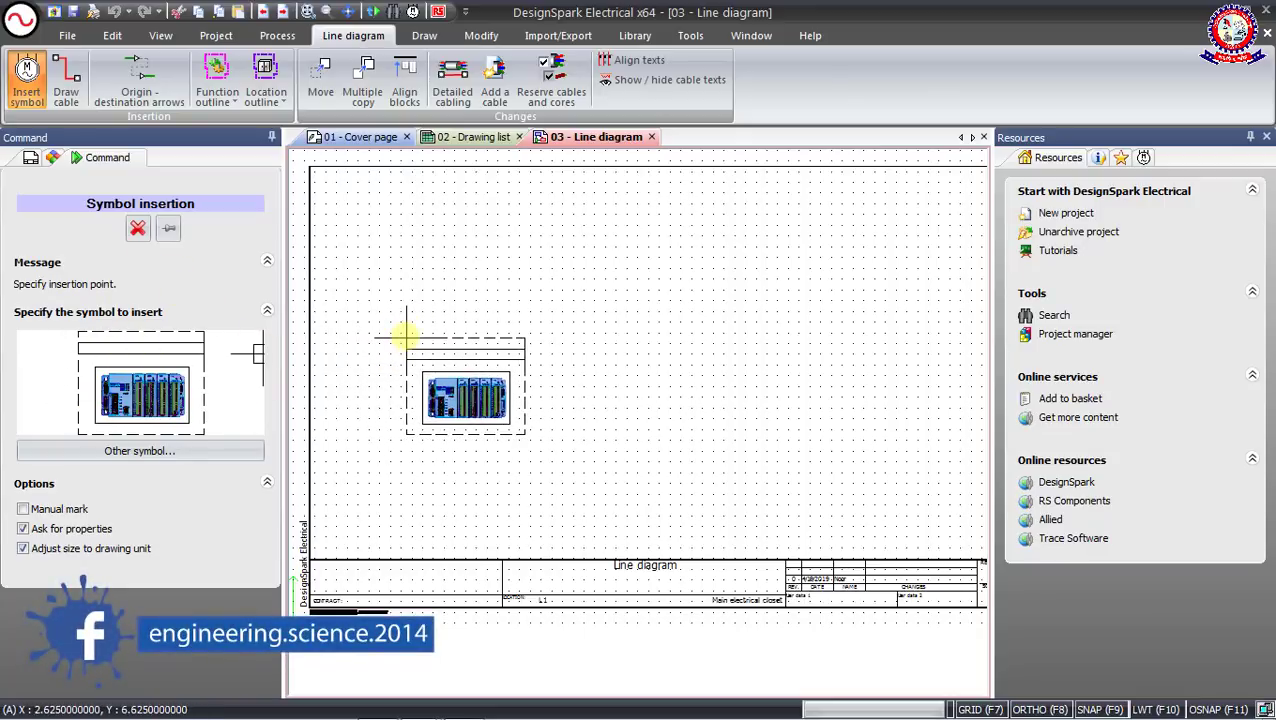
key("Escape")
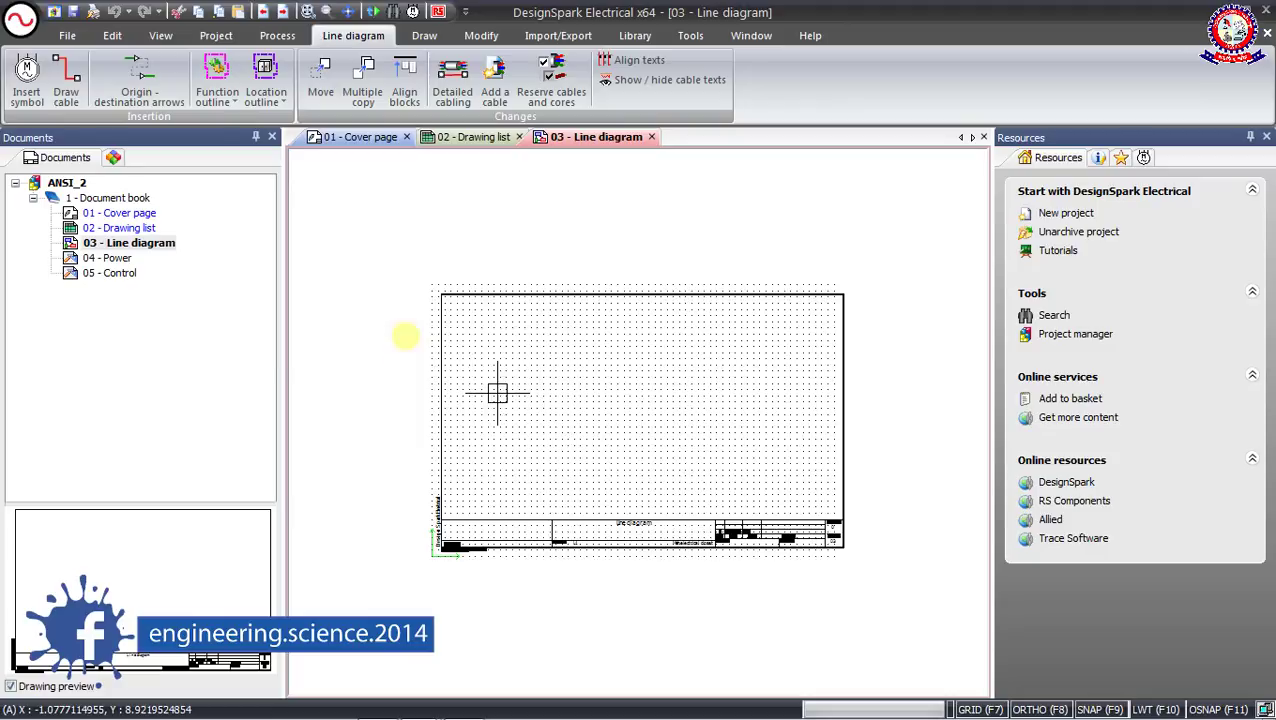
left_click(36, 84)
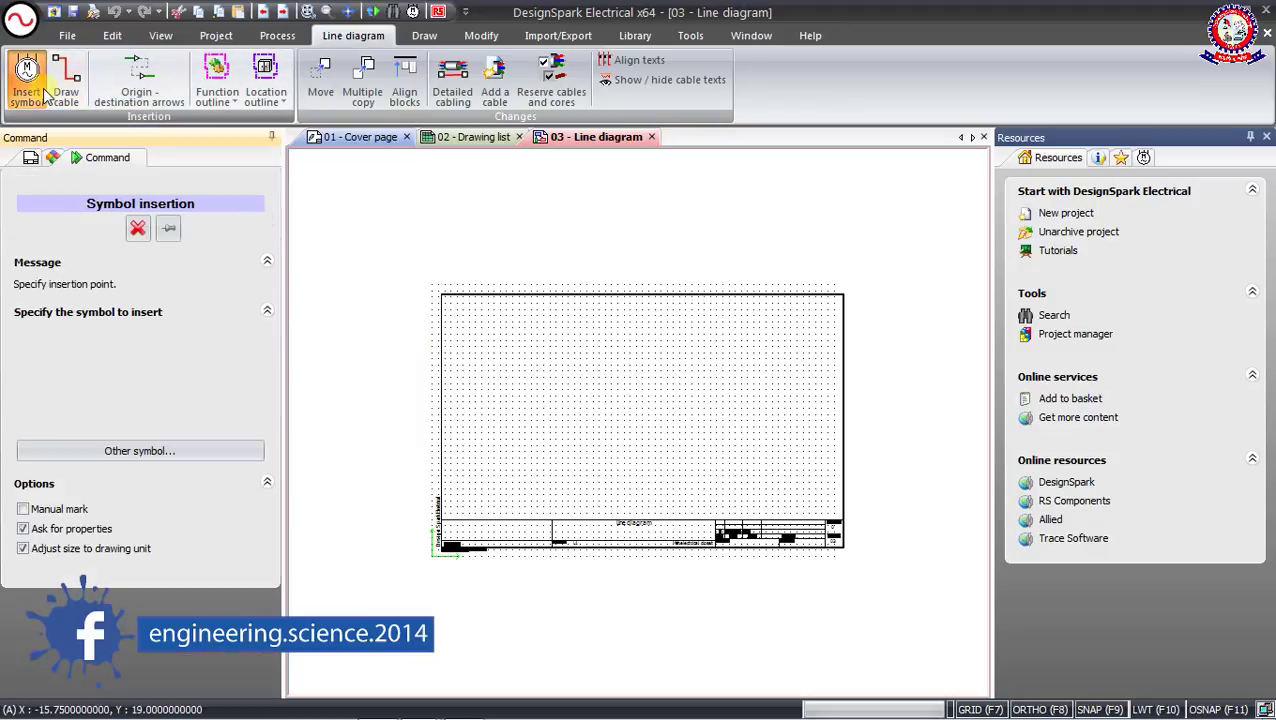
left_click(107, 456)
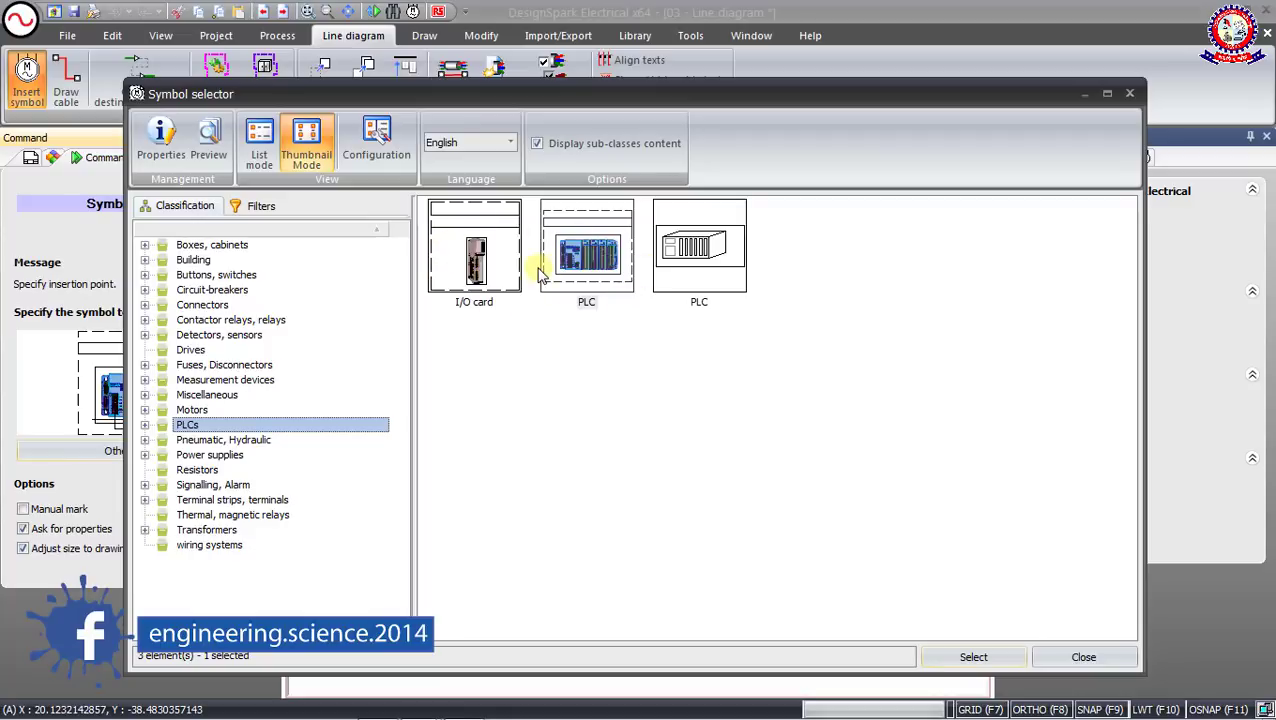
Browse to the Contactor relays, relays class and choose the Contactor relay symbol
left_click(190, 410)
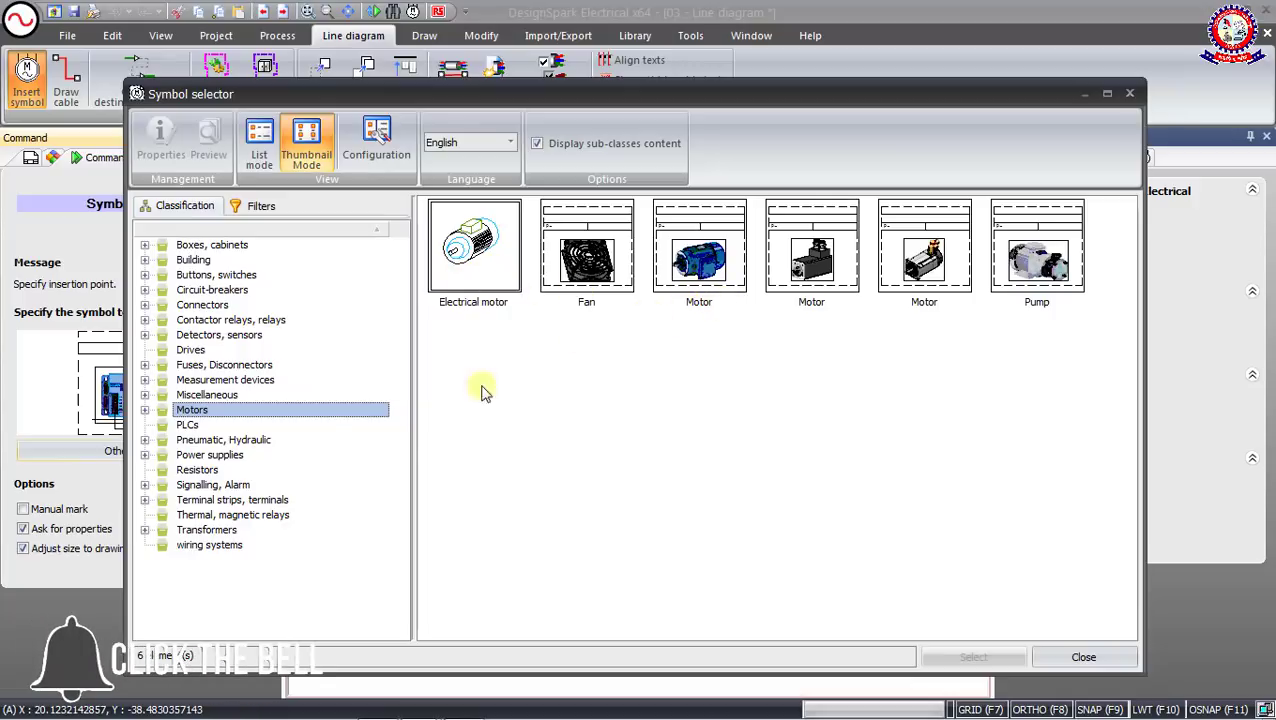
left_click(203, 336)
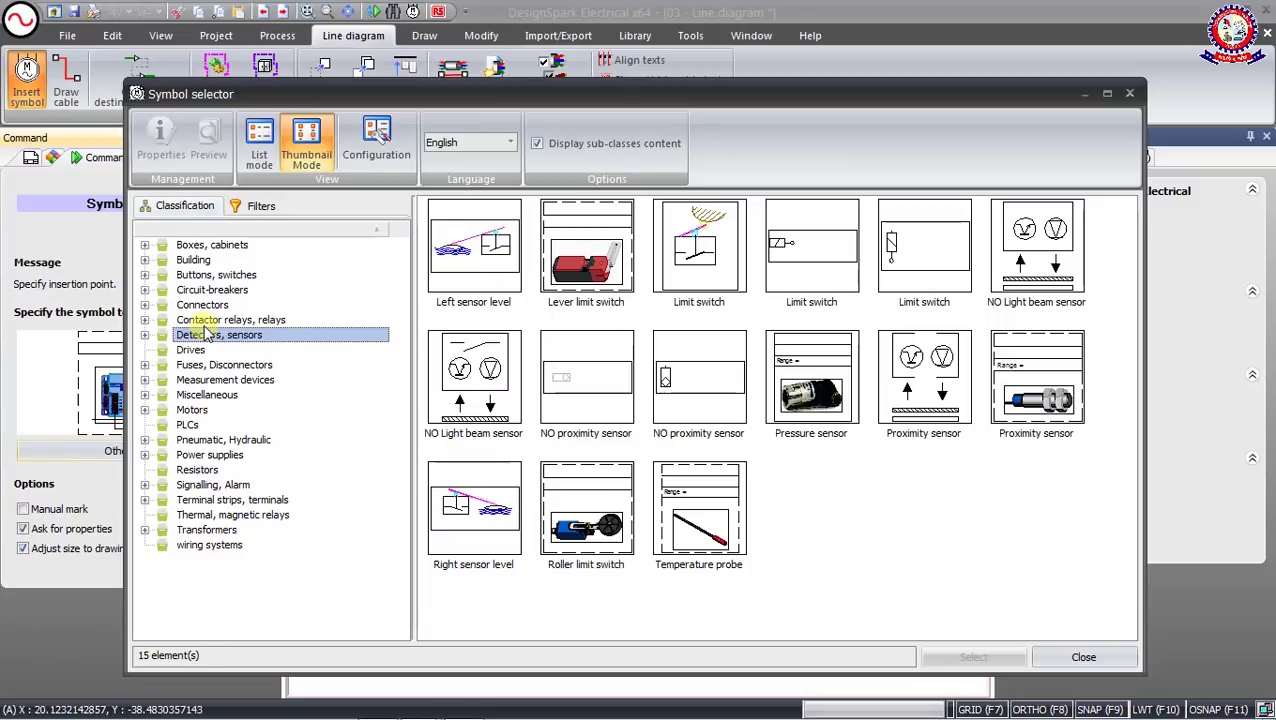
left_click(204, 323)
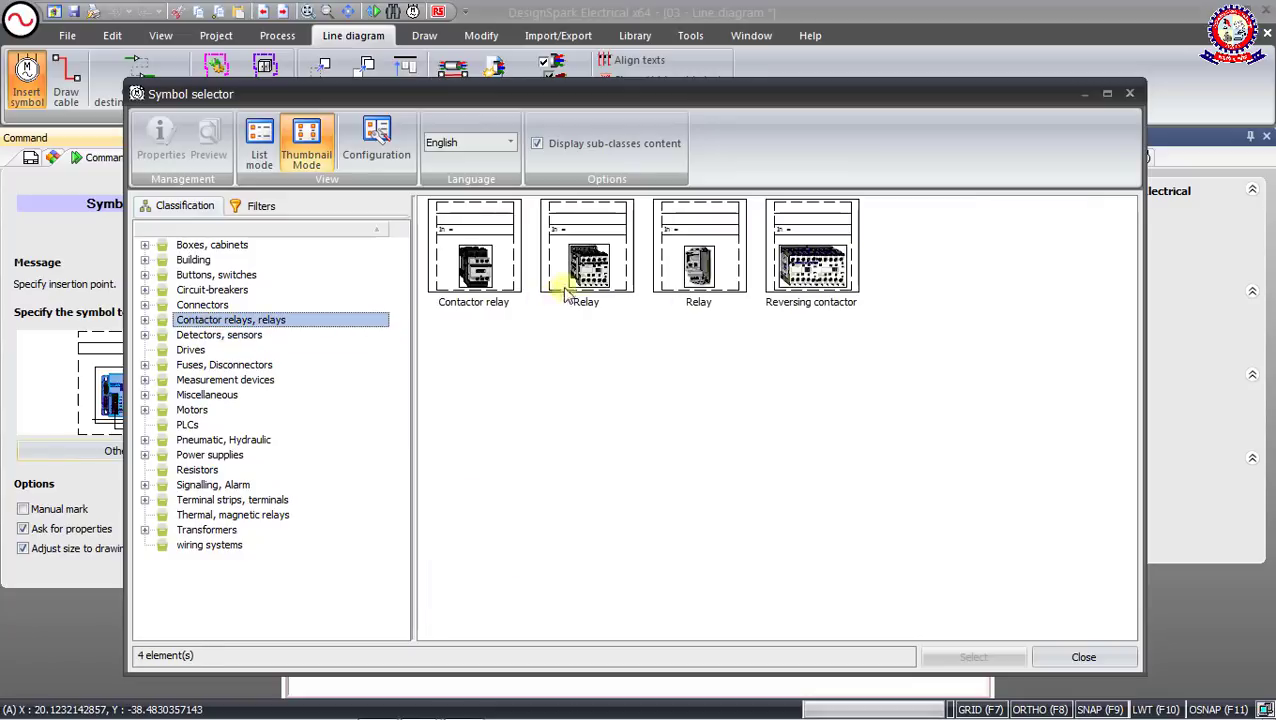
left_click(805, 268)
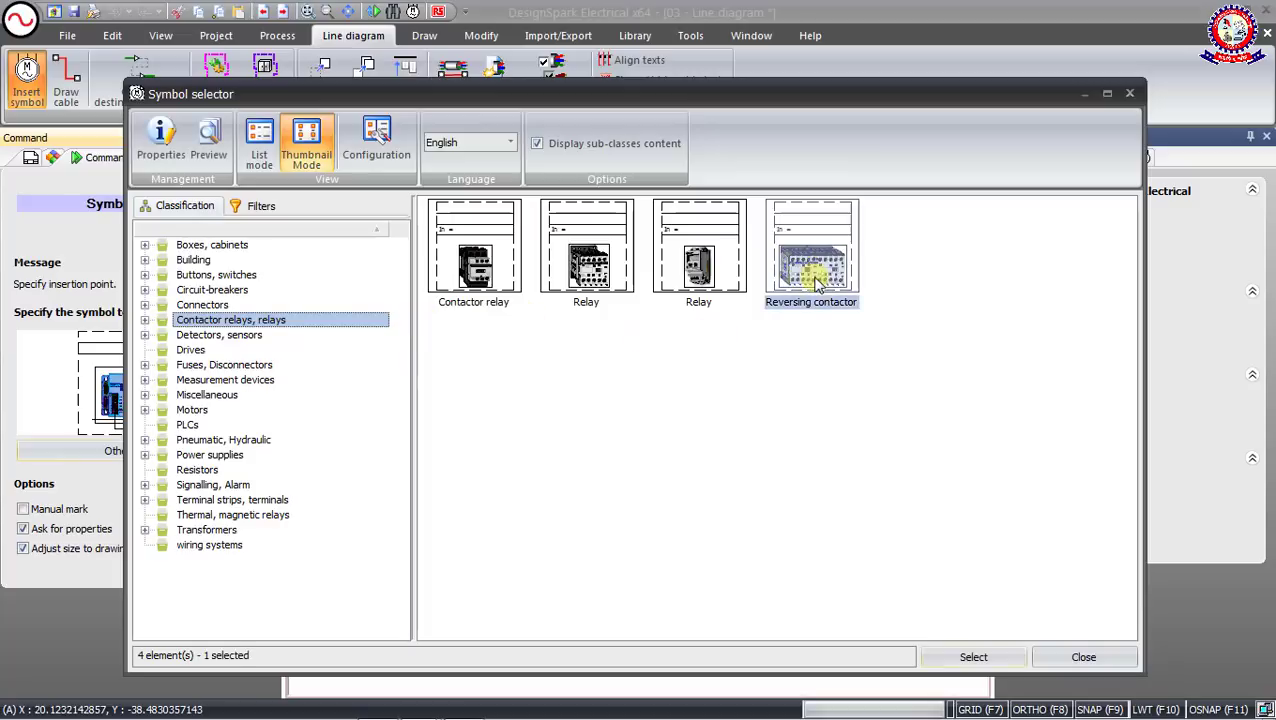
left_click(806, 350)
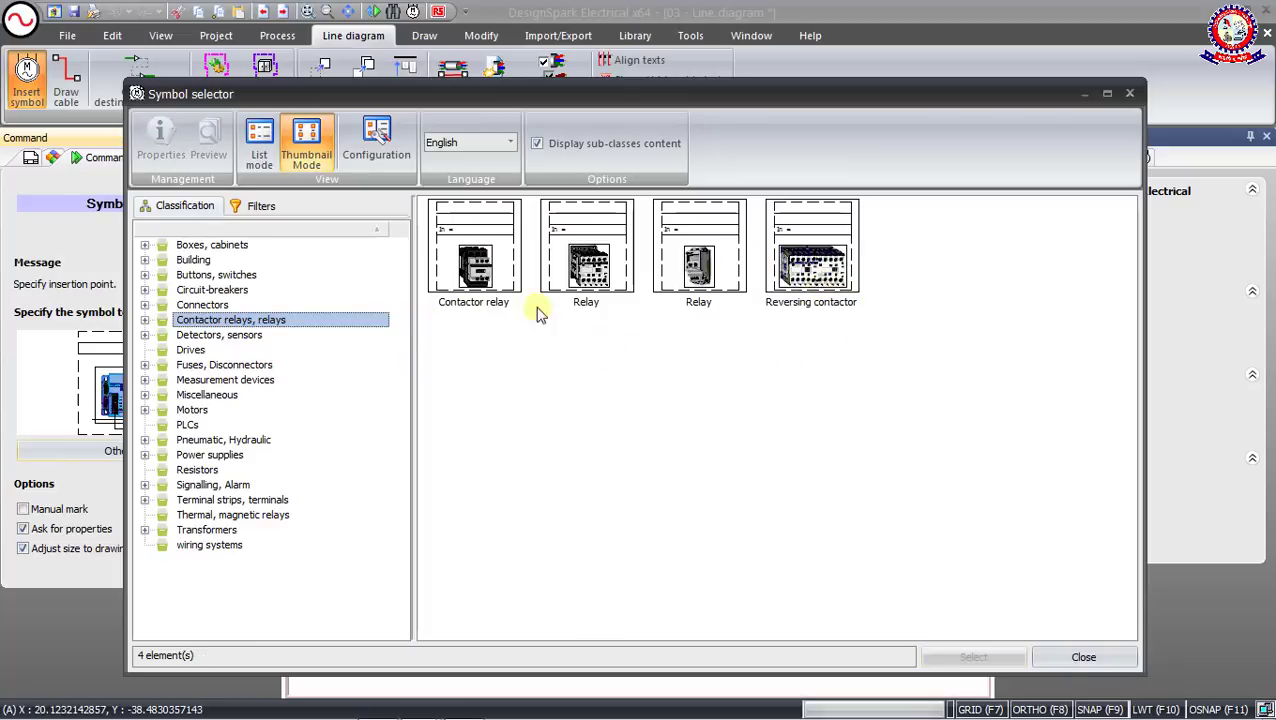
left_click(590, 265)
left_click(505, 300)
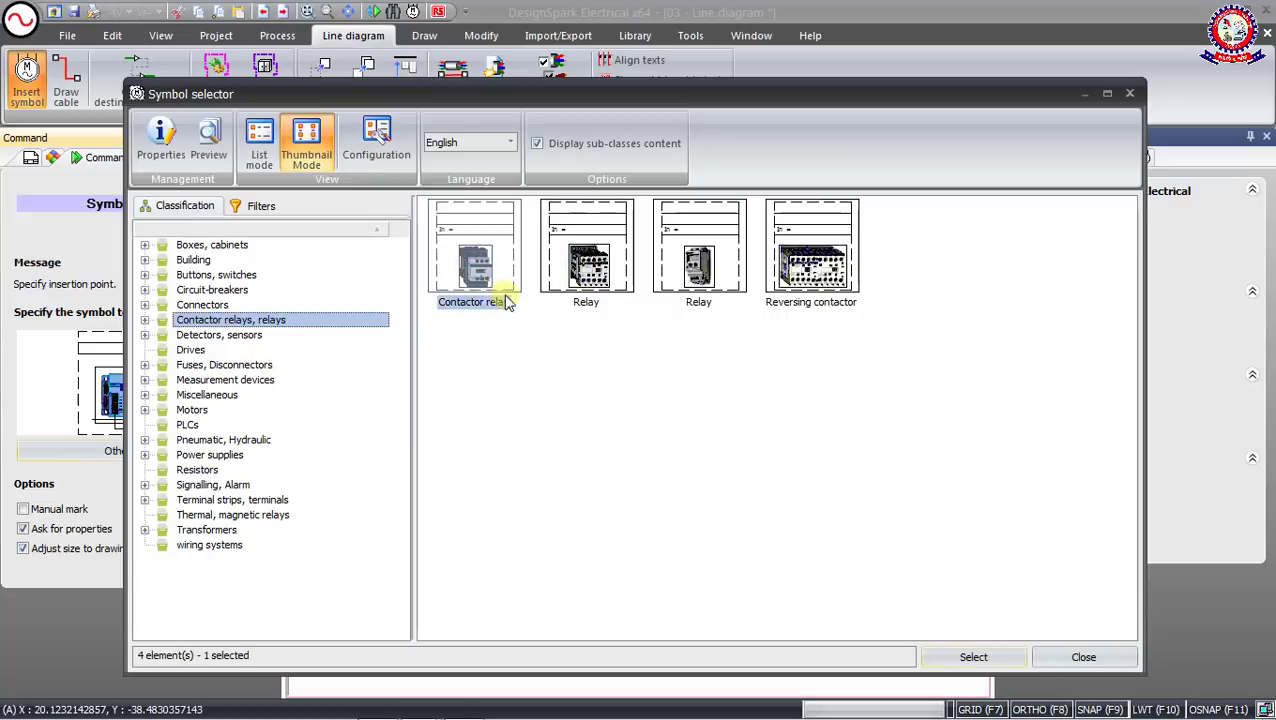
Drop the Relay symbol onto the line diagram sheet and confirm it as K1
double_click(591, 281)
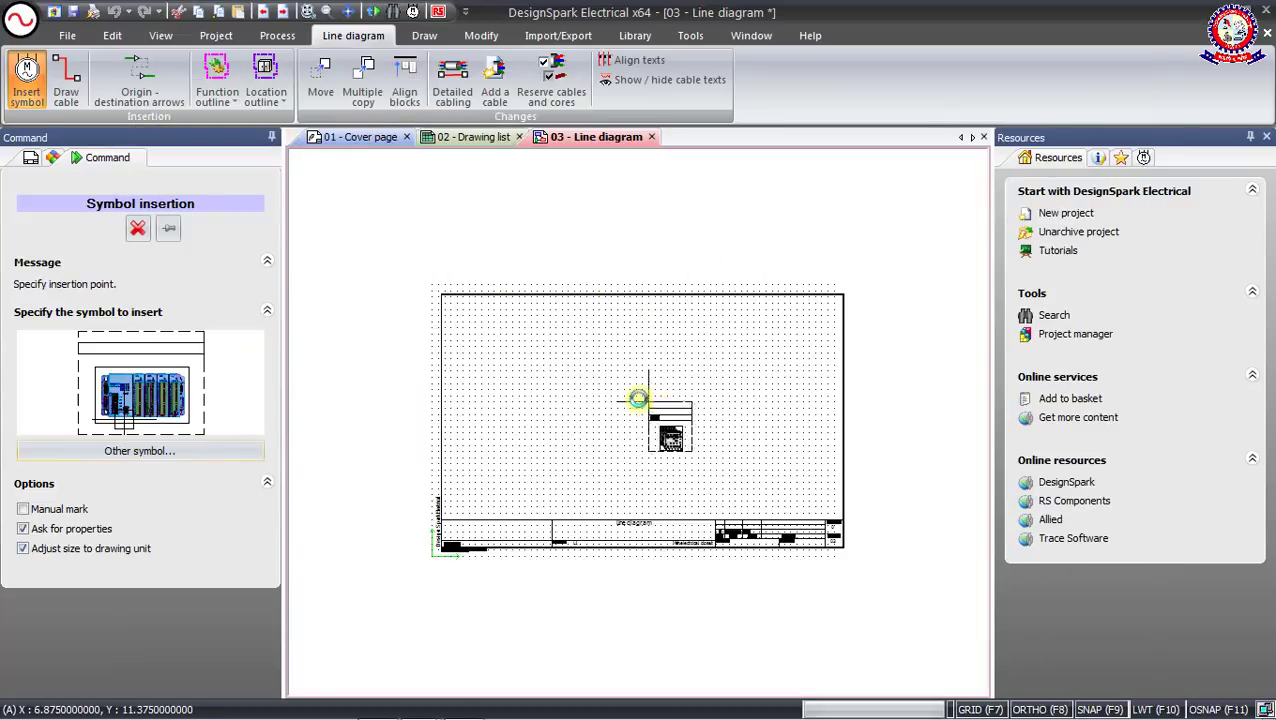
scroll(600, 412, "up", 3)
scroll(600, 412, "down", 2)
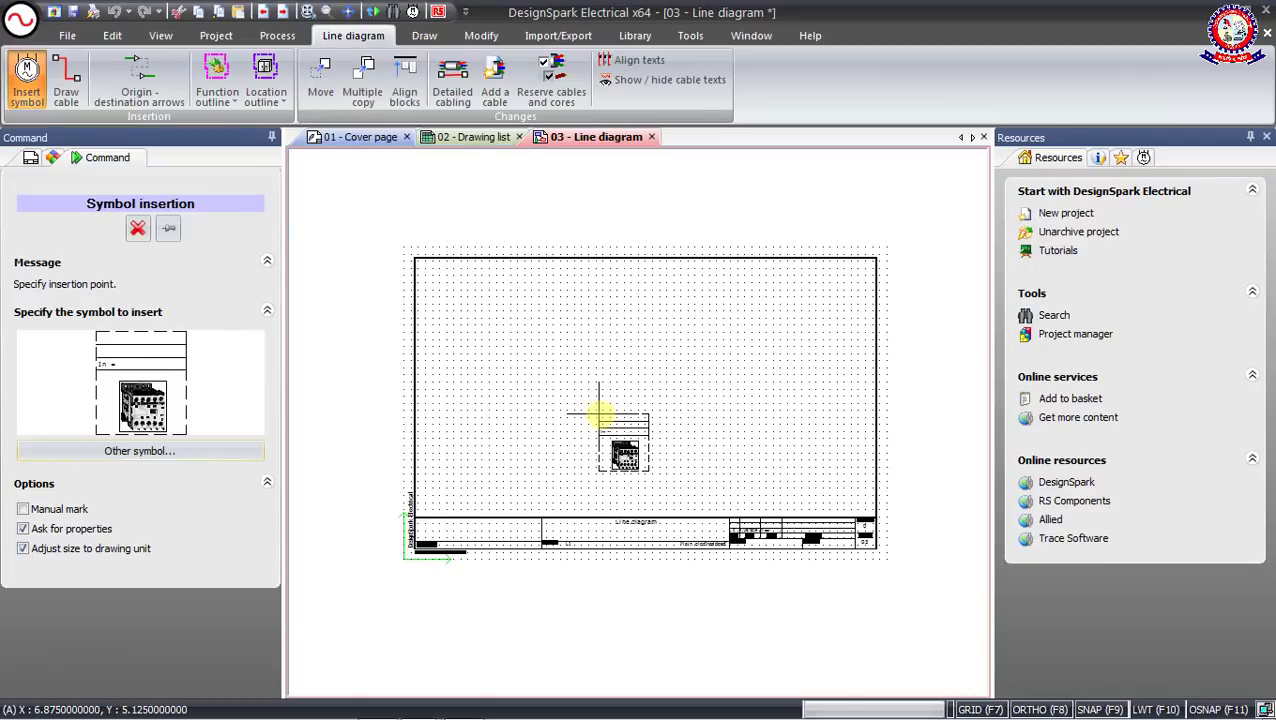
scroll(600, 412, "up", 2)
scroll(600, 412, "up", 3)
scroll(600, 412, "down", 3)
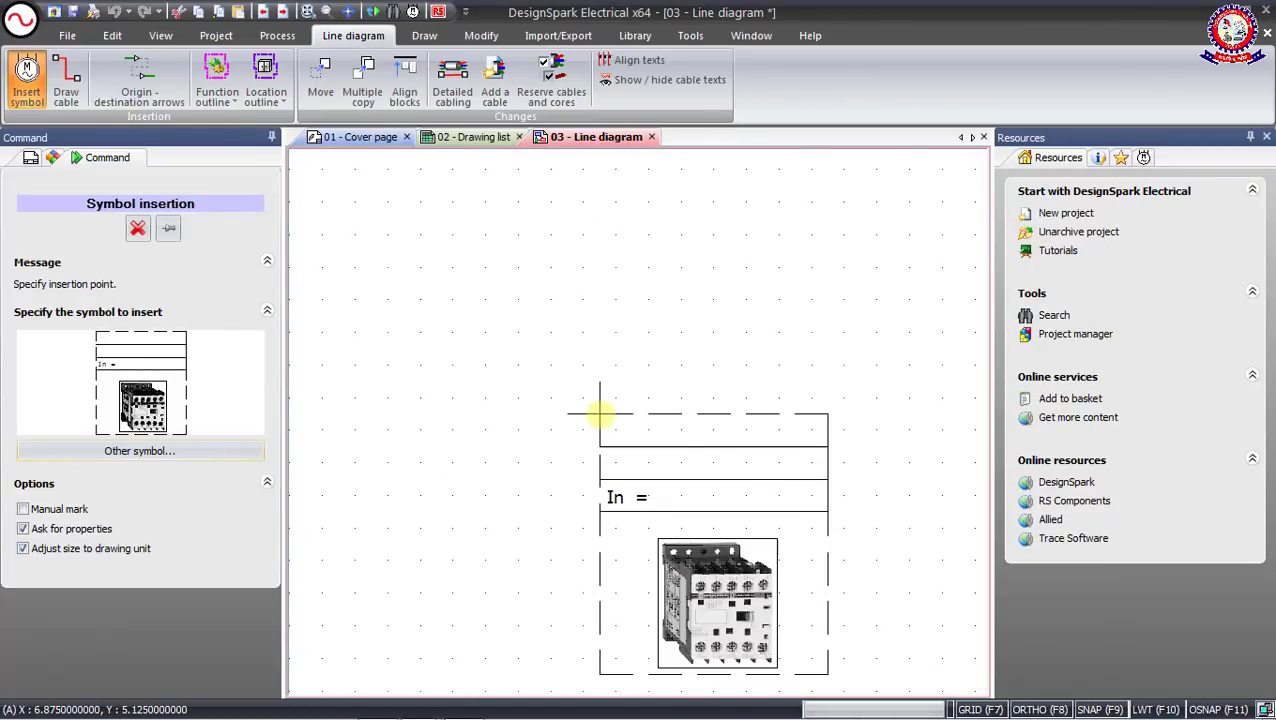
scroll(600, 412, "down", 3)
scroll(600, 412, "up", 3)
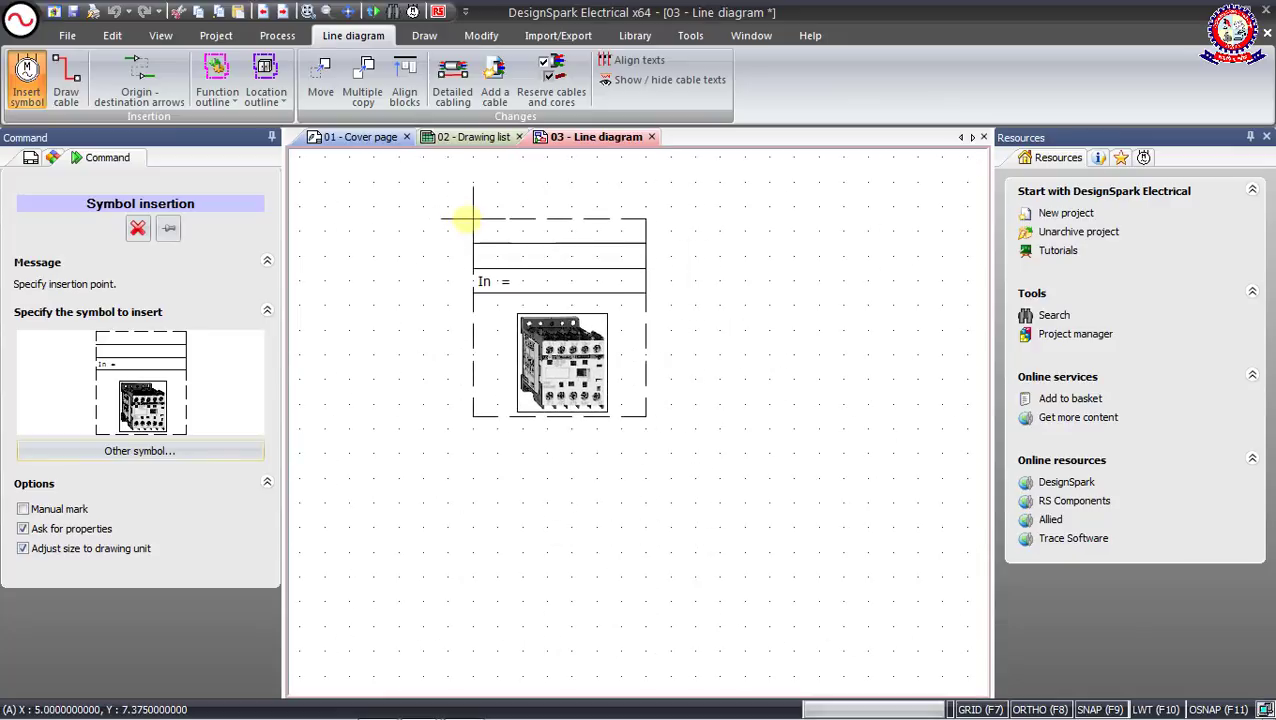
left_click(462, 212)
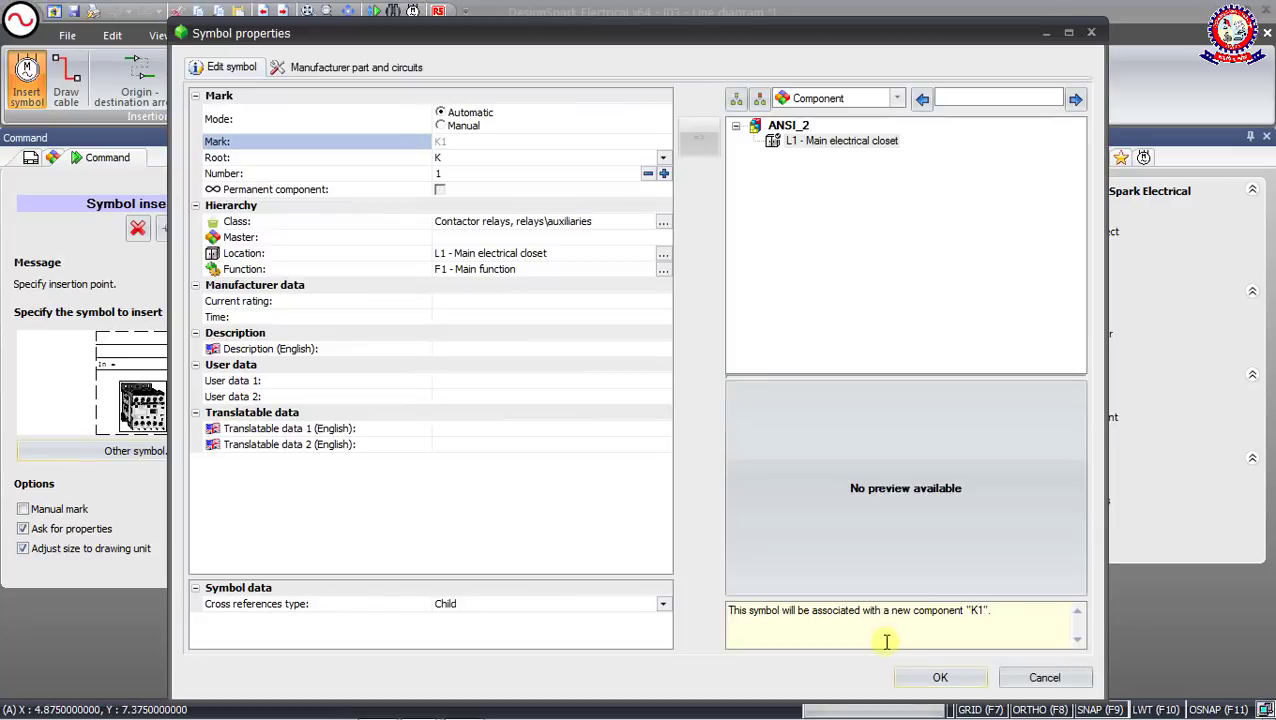
left_click(941, 678)
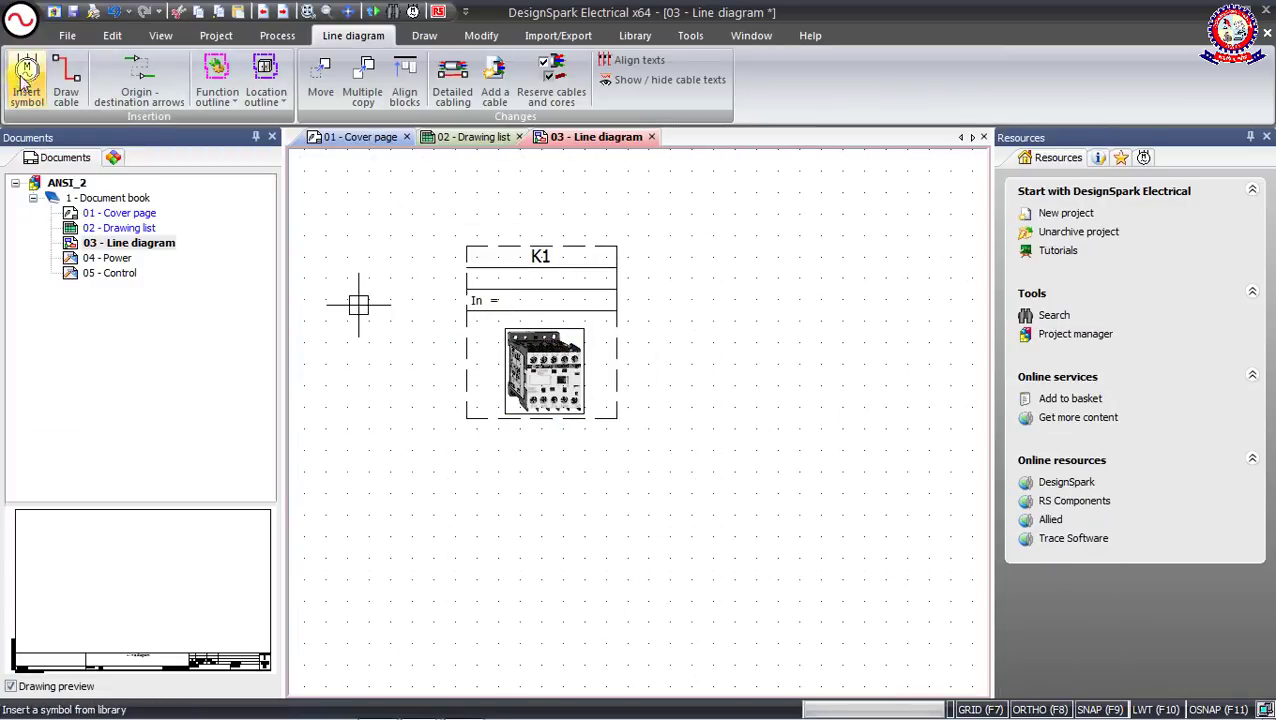
Trace a cable from K1's bottom edge down, right, up and right again
left_click(66, 82)
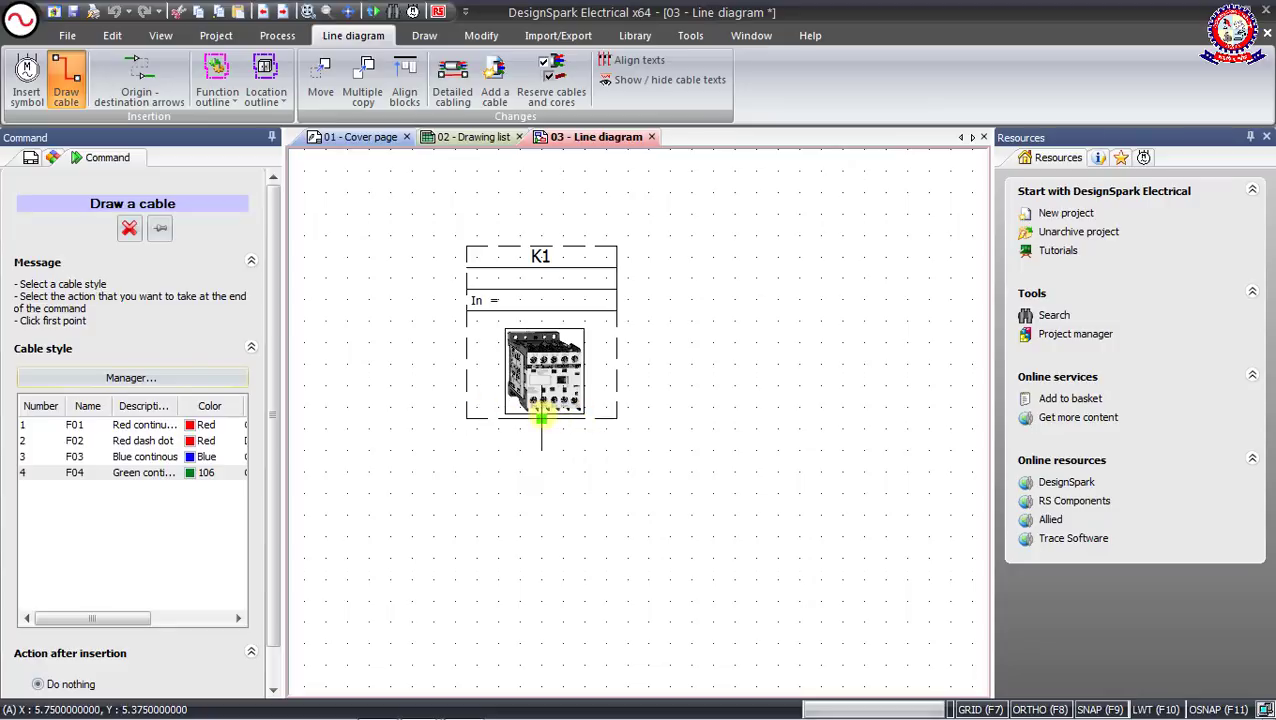
left_click(531, 418)
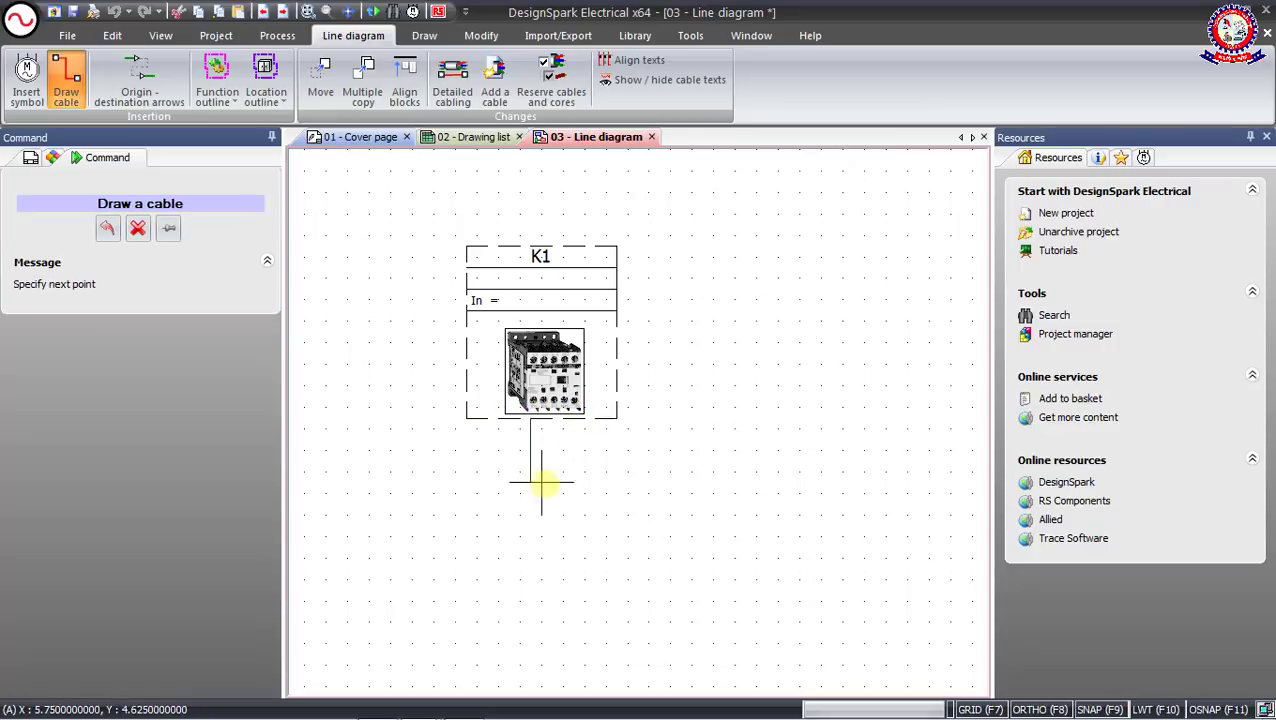
left_click(538, 535)
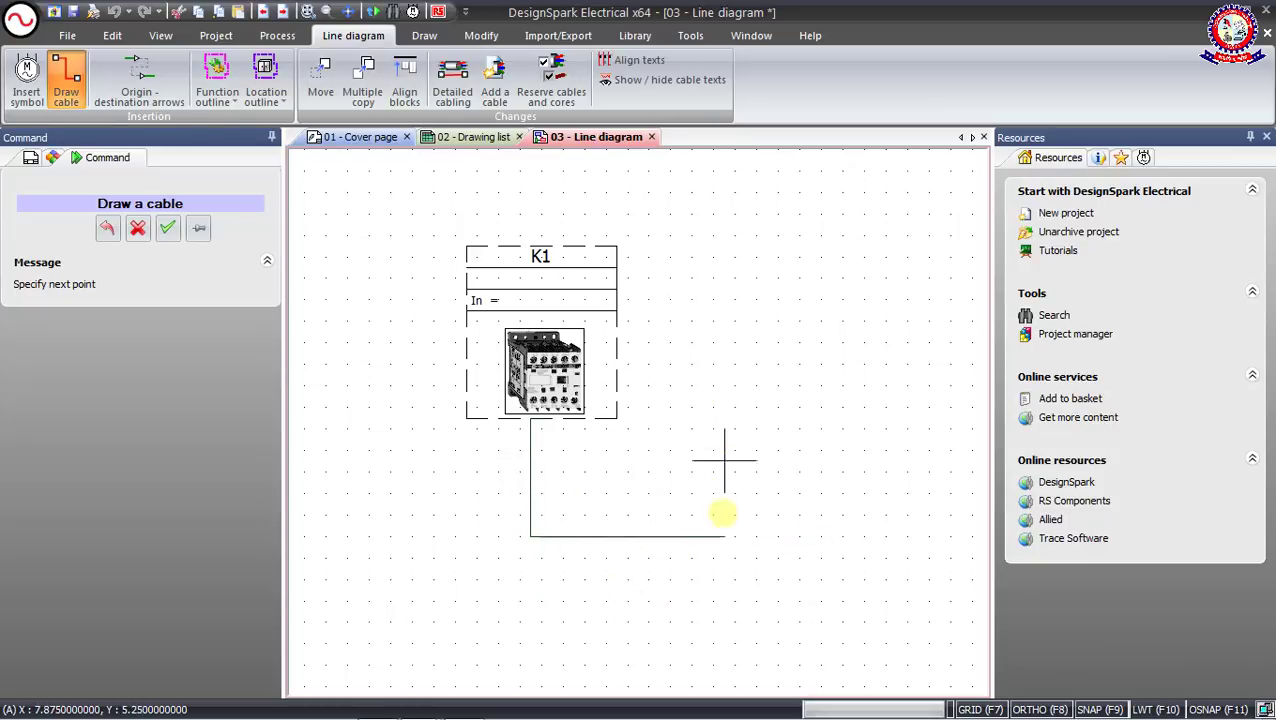
left_click(713, 536)
left_click(713, 321)
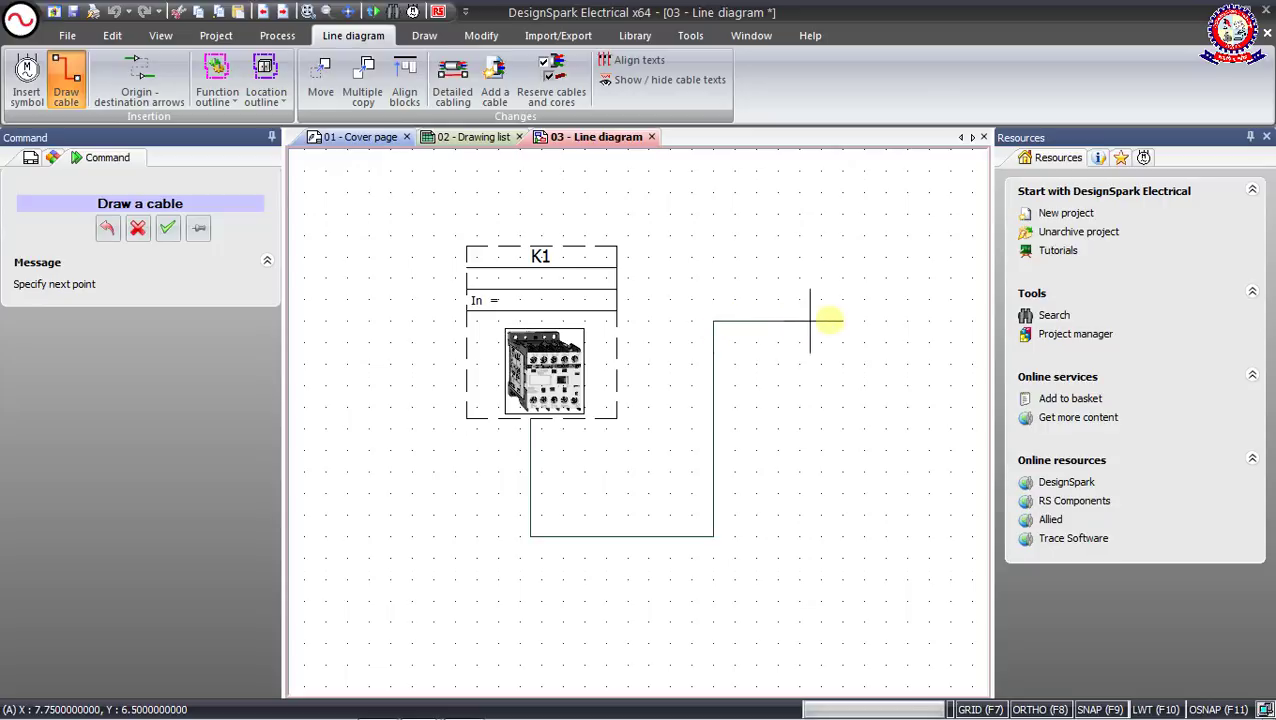
left_click(831, 321)
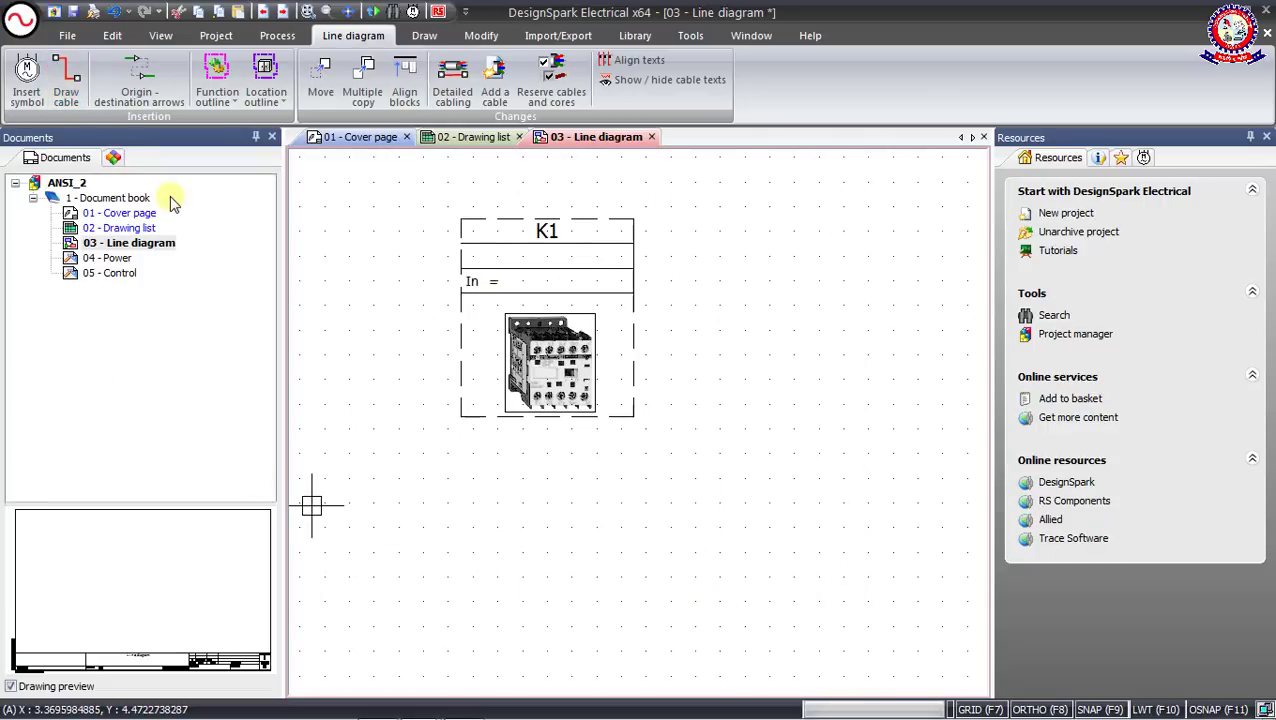
left_click(66, 82)
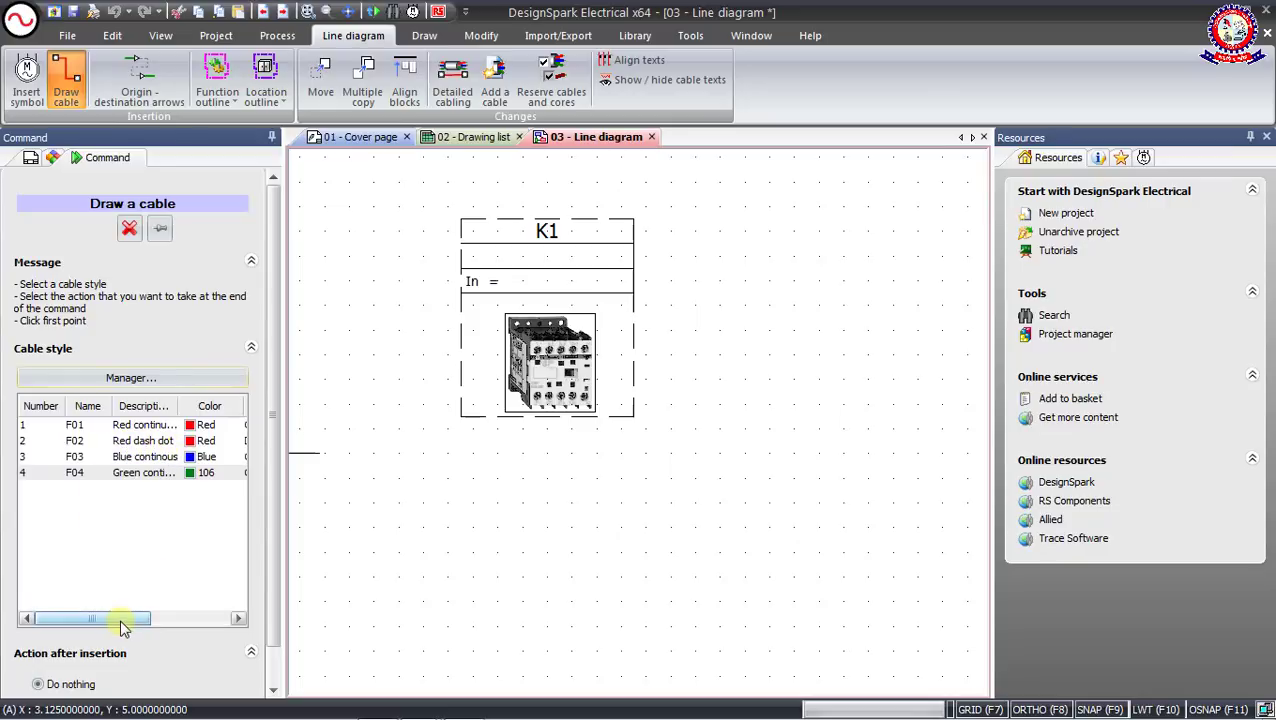
left_click_drag(122, 621, 85, 618)
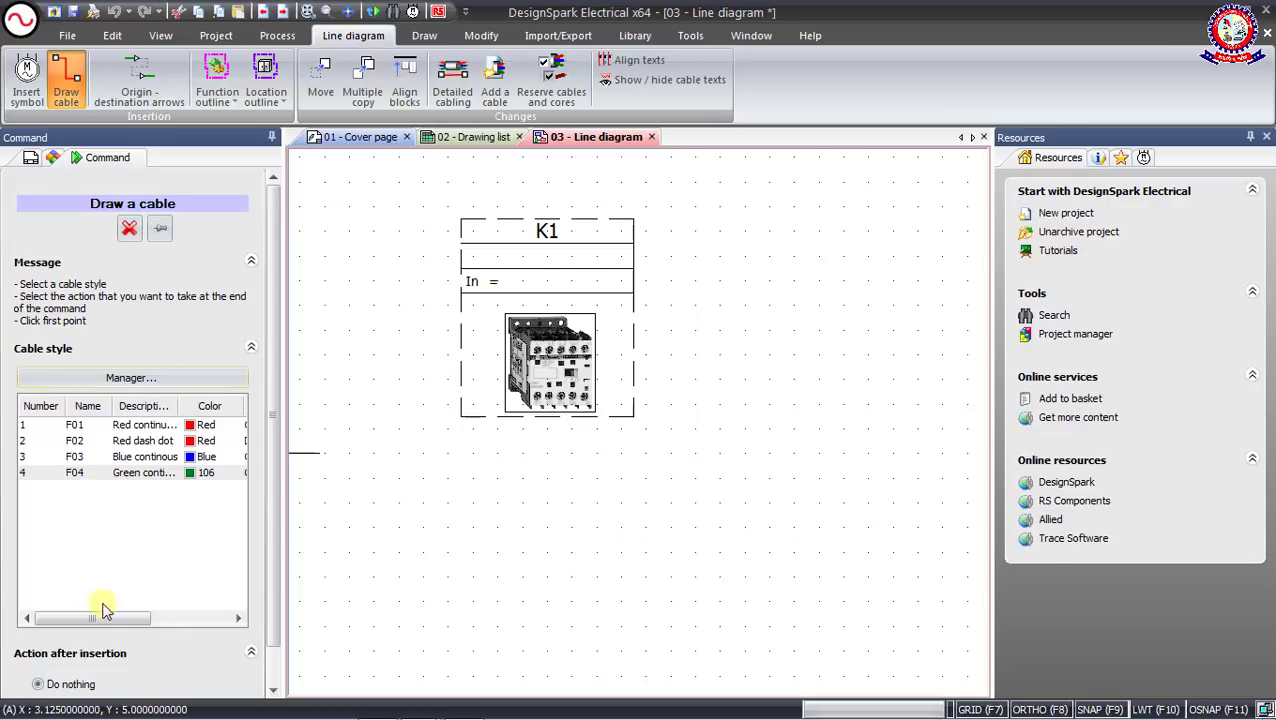
left_click(155, 441)
left_click(547, 418)
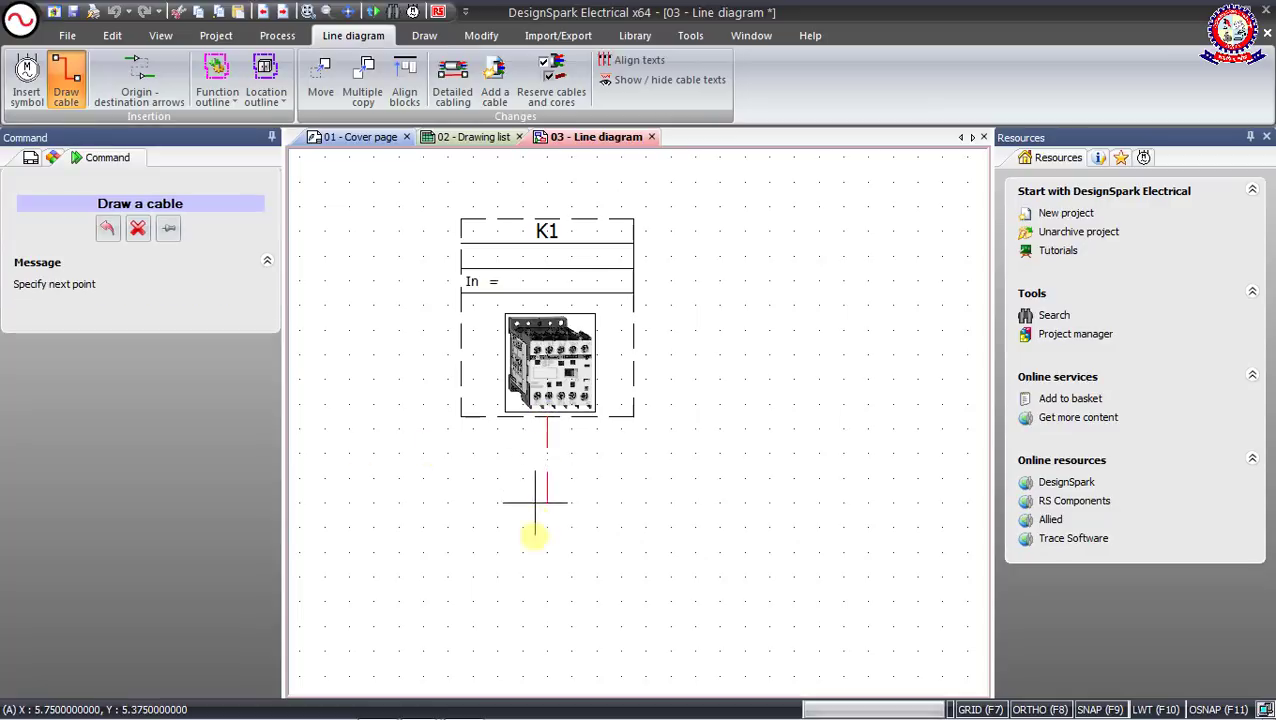
left_click(537, 575)
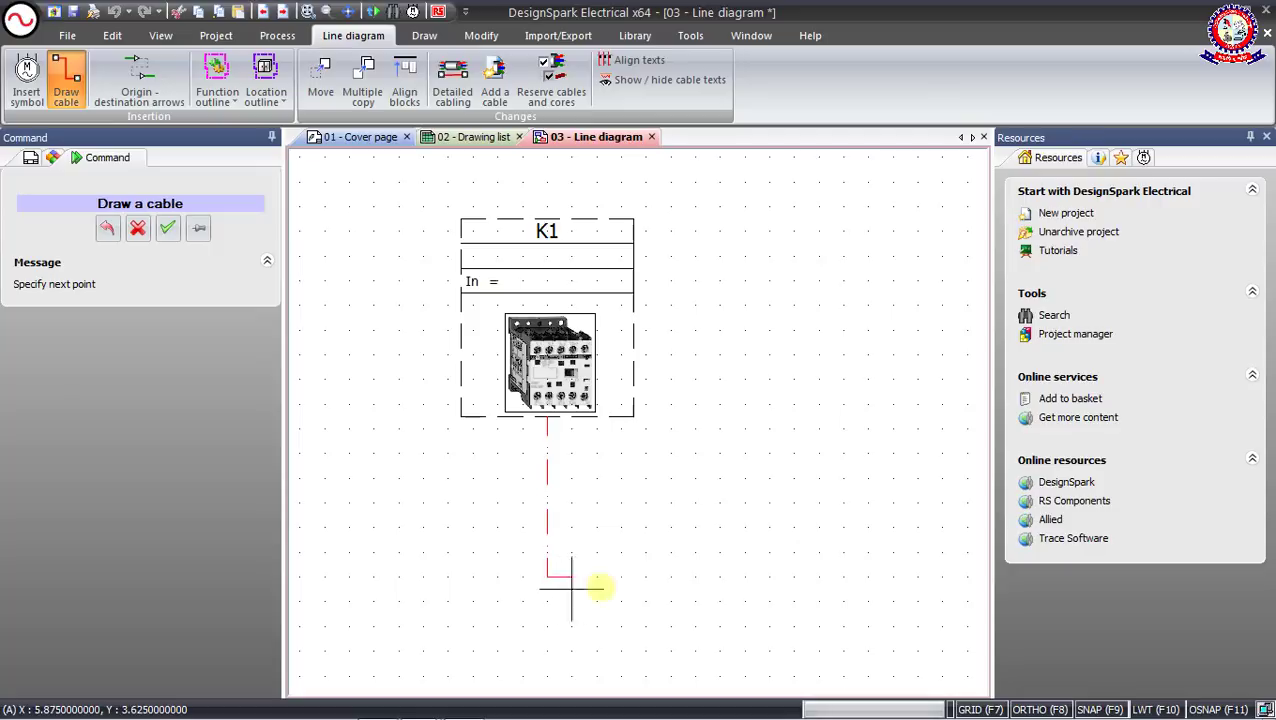
left_click(831, 568)
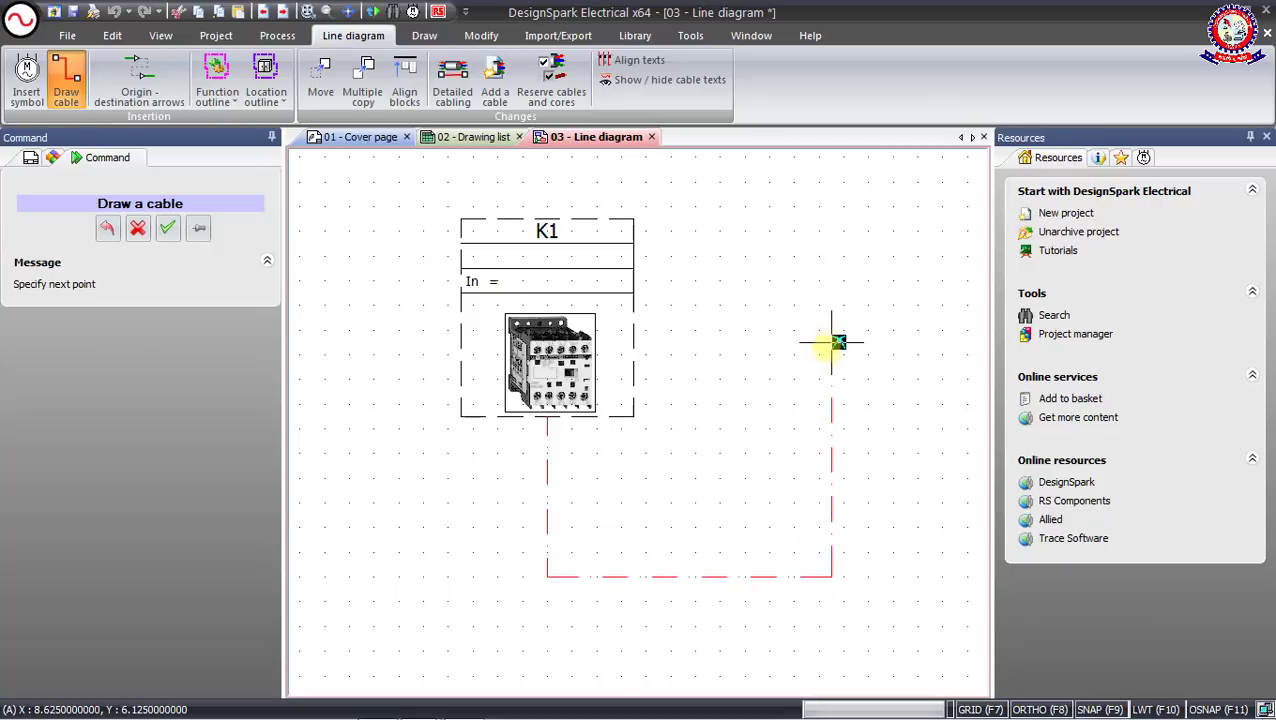
key("Escape")
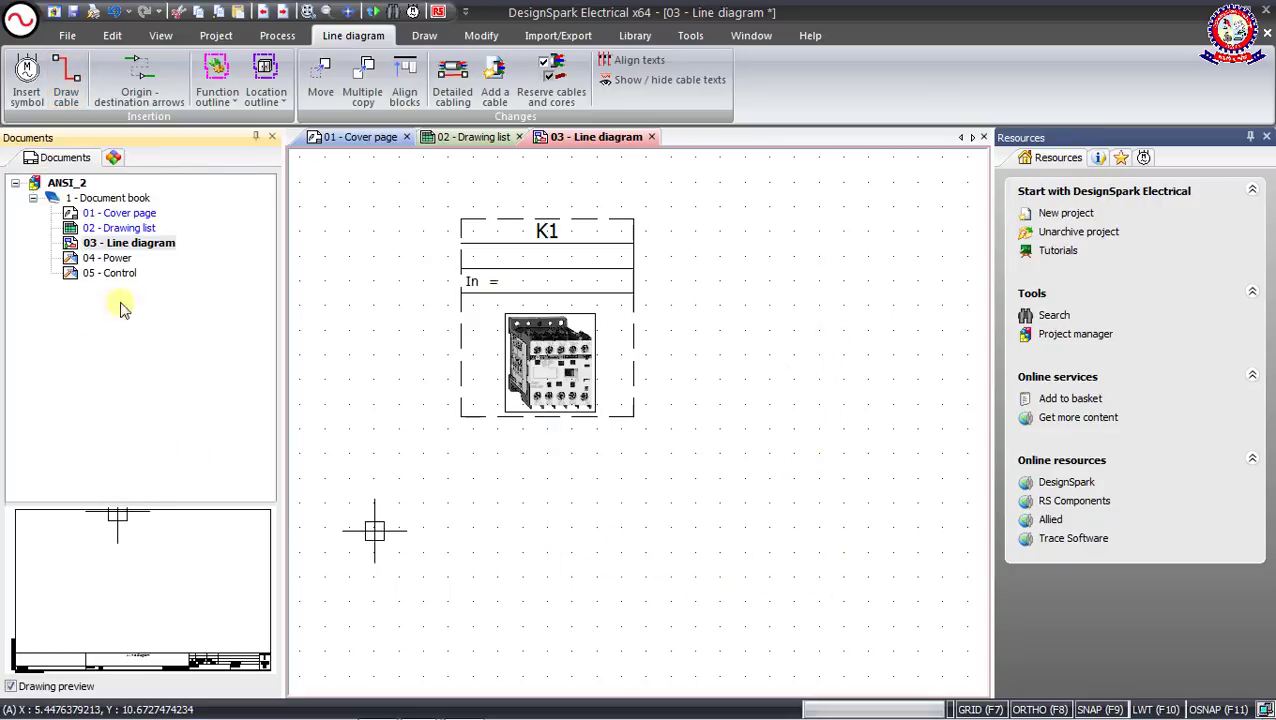
Draw an F01 Red continuous cable from below K1 down and to the right
left_click(65, 82)
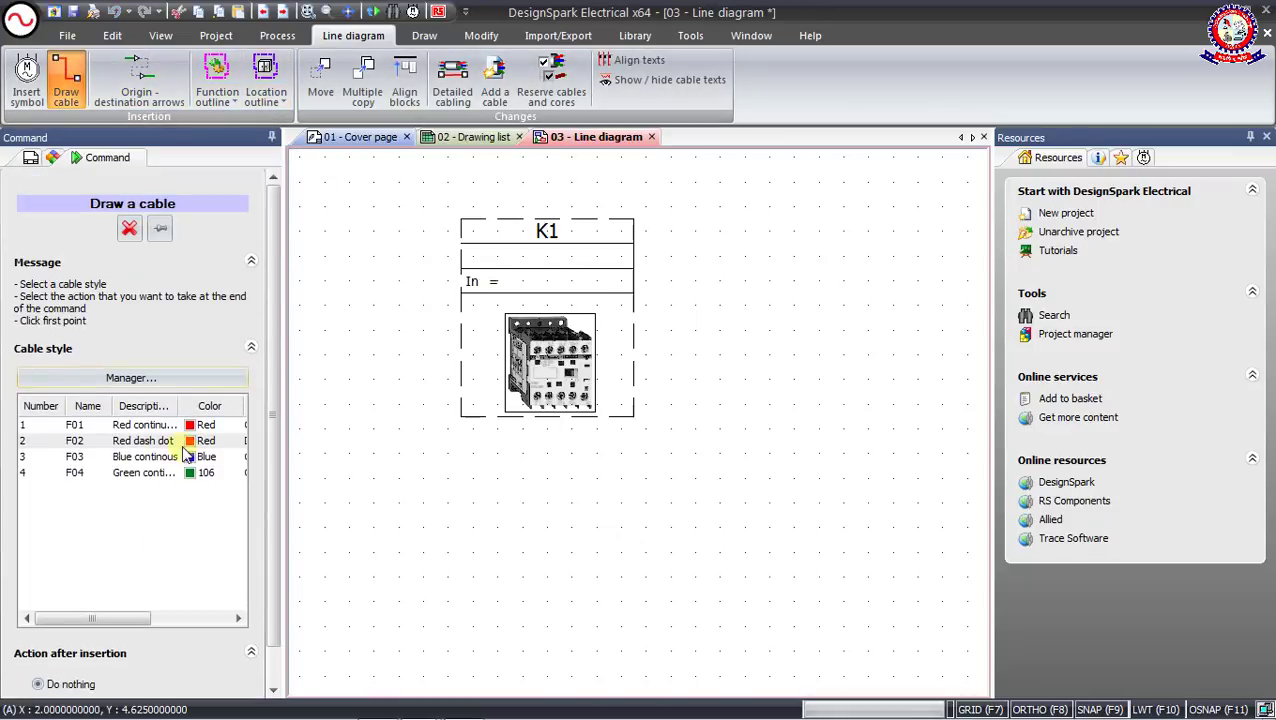
left_click(157, 427)
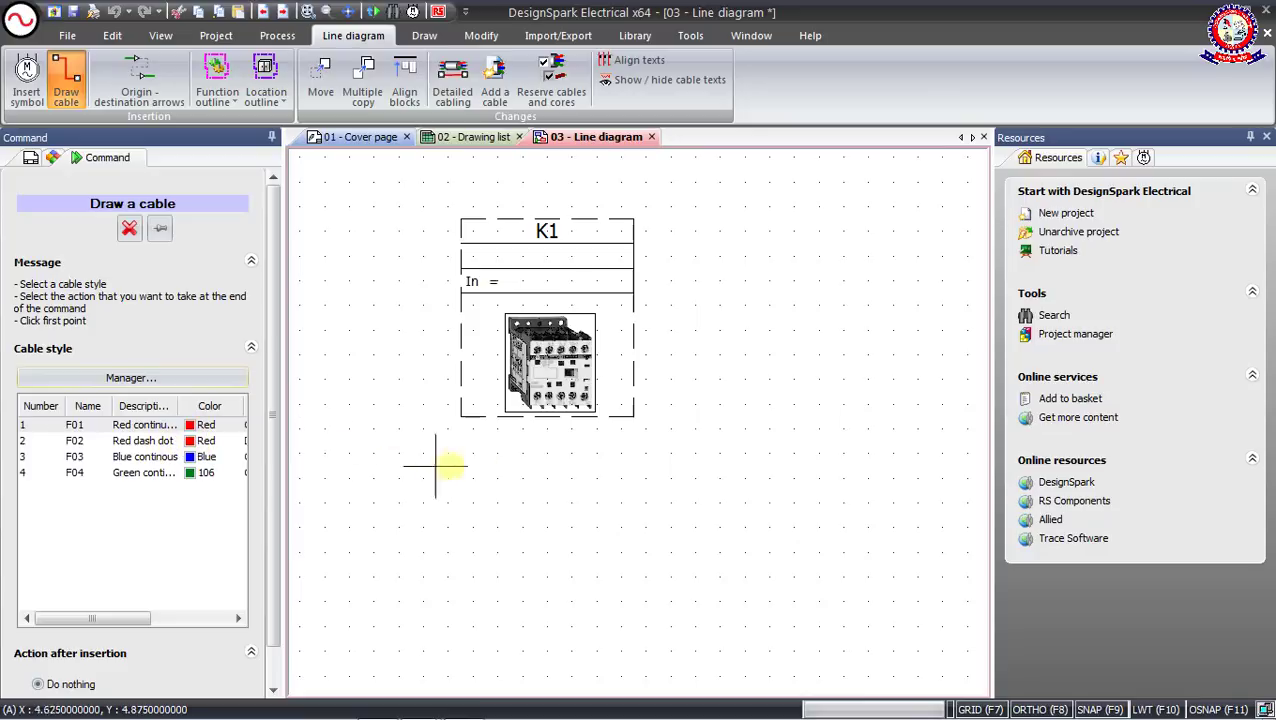
left_click(535, 418)
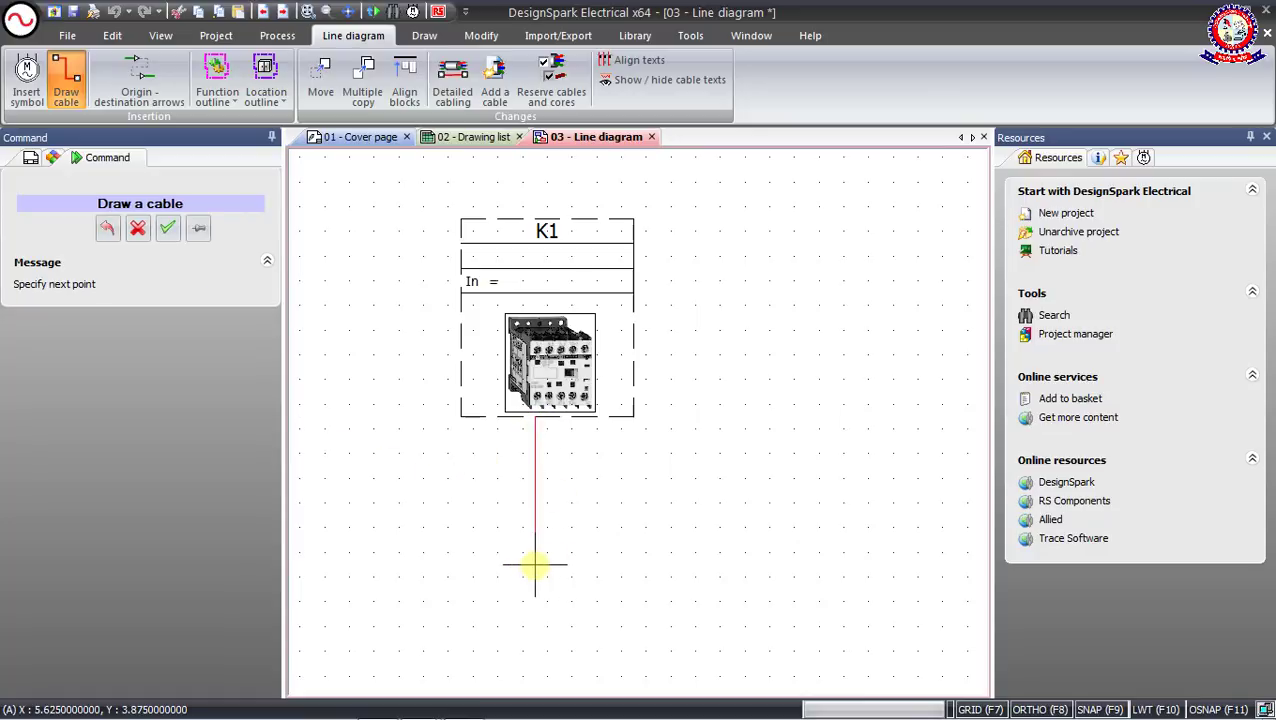
left_click(708, 566)
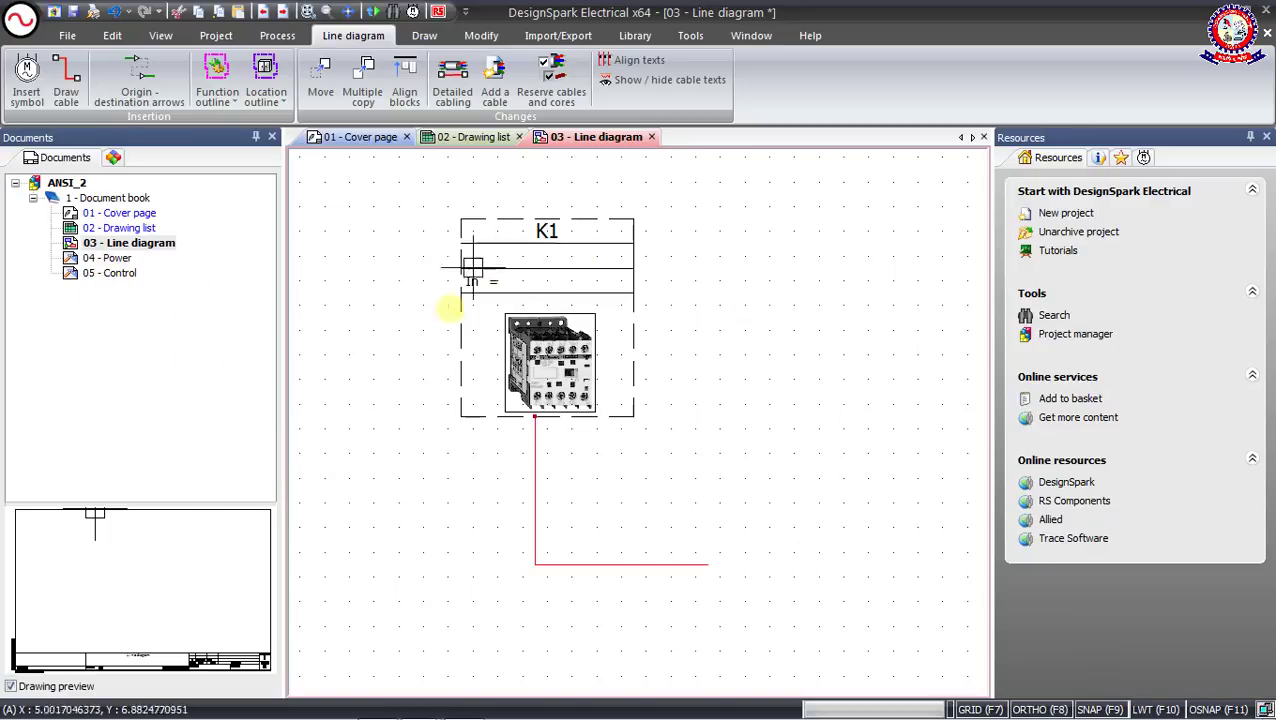
scroll(628, 336, "down", 2)
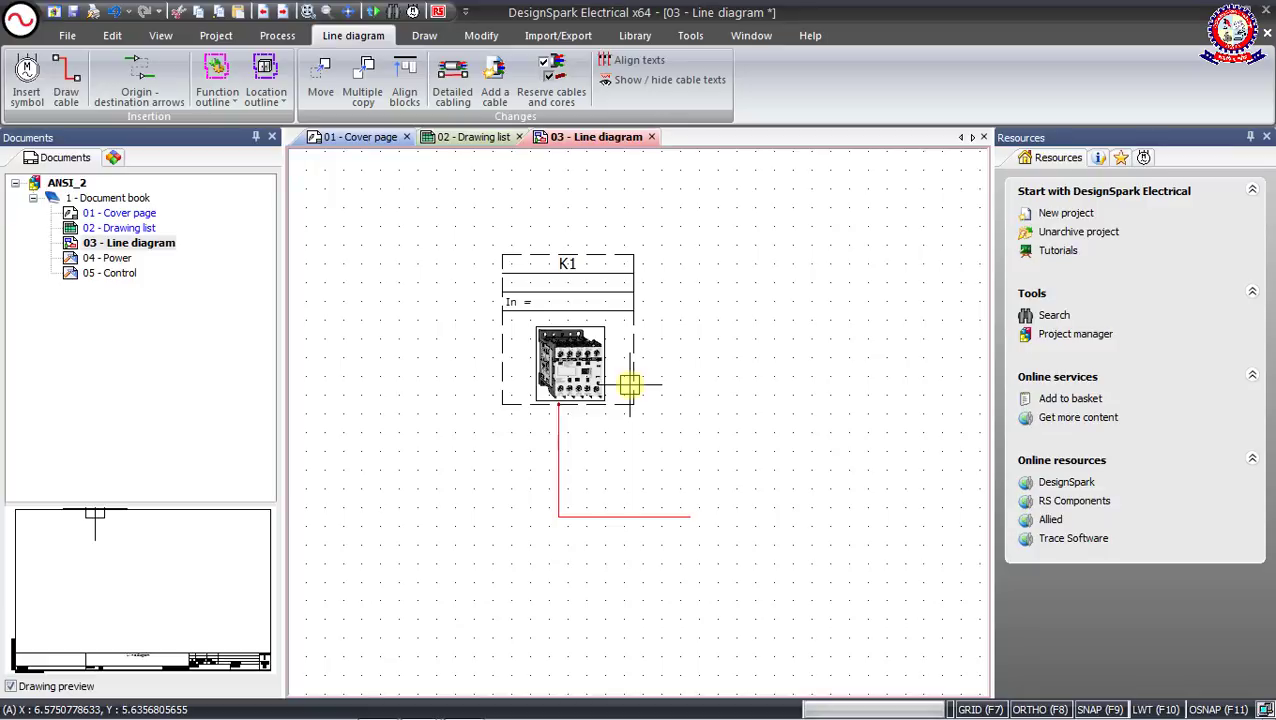
Open the 04 - Power sheet and start a multi-wire run with Protection, then cancel it
double_click(104, 258)
scroll(690, 420, "up", 3)
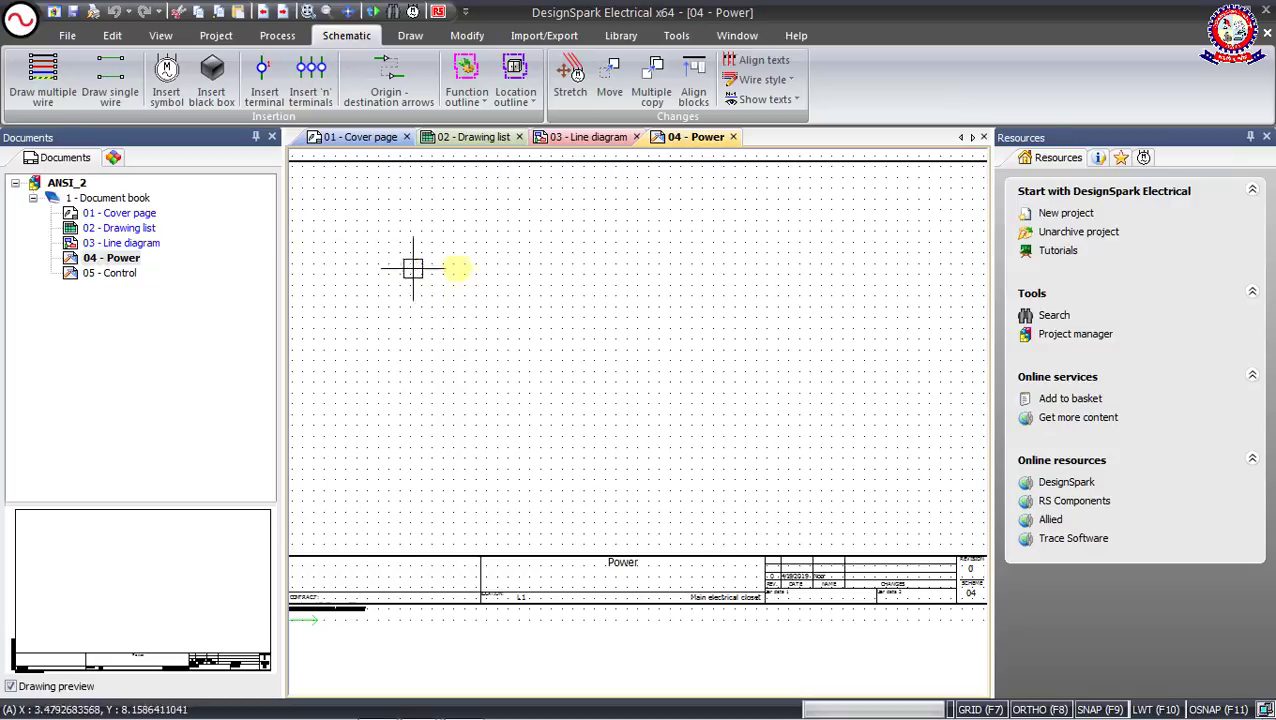
left_click(33, 87)
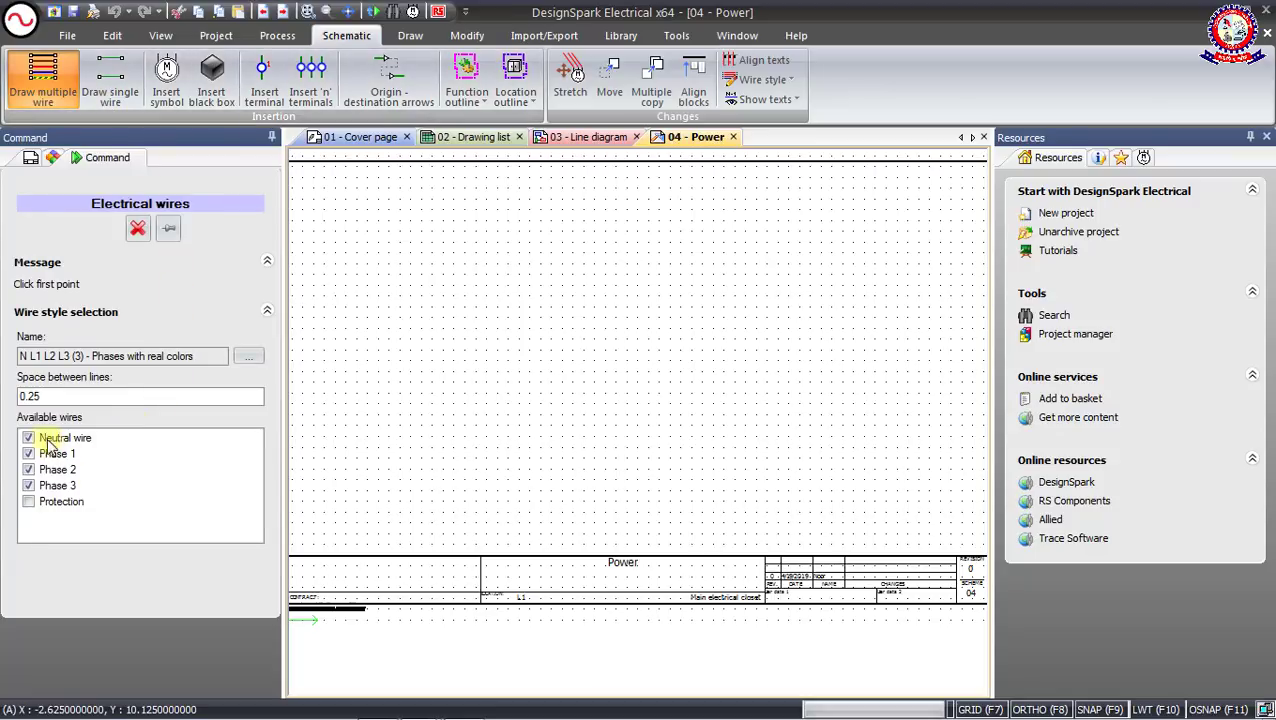
left_click(30, 504)
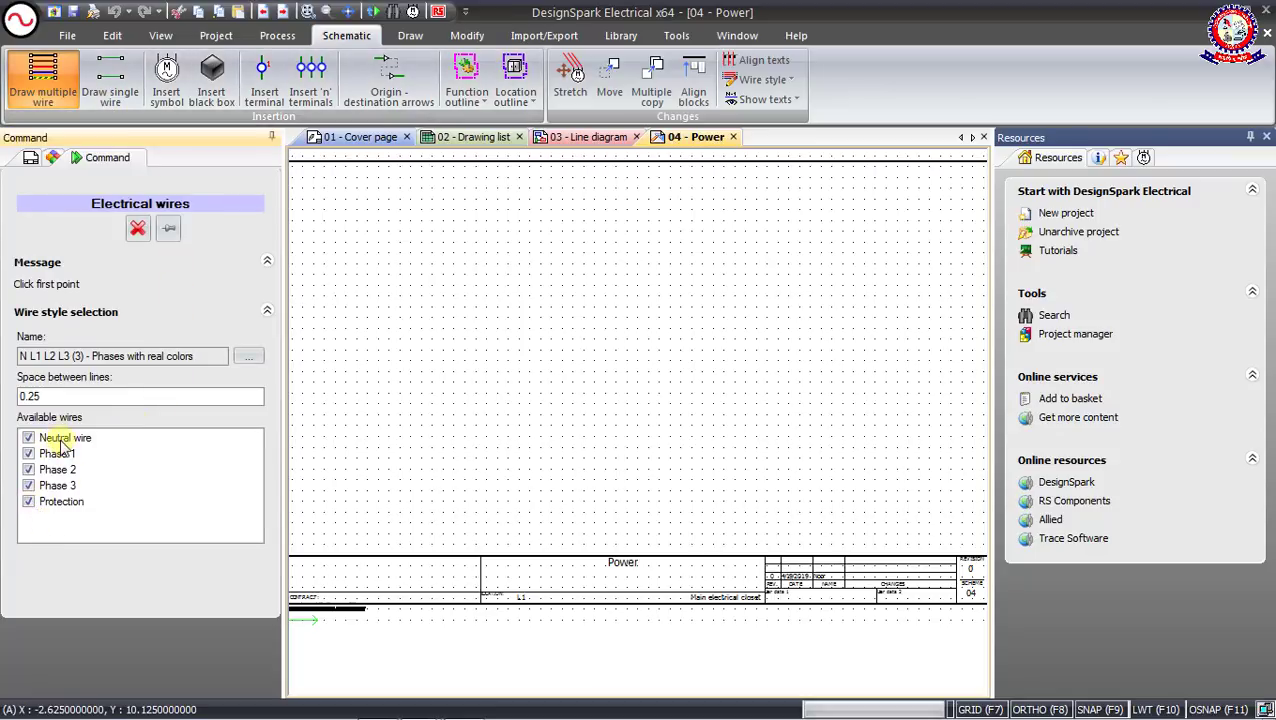
left_click(535, 192)
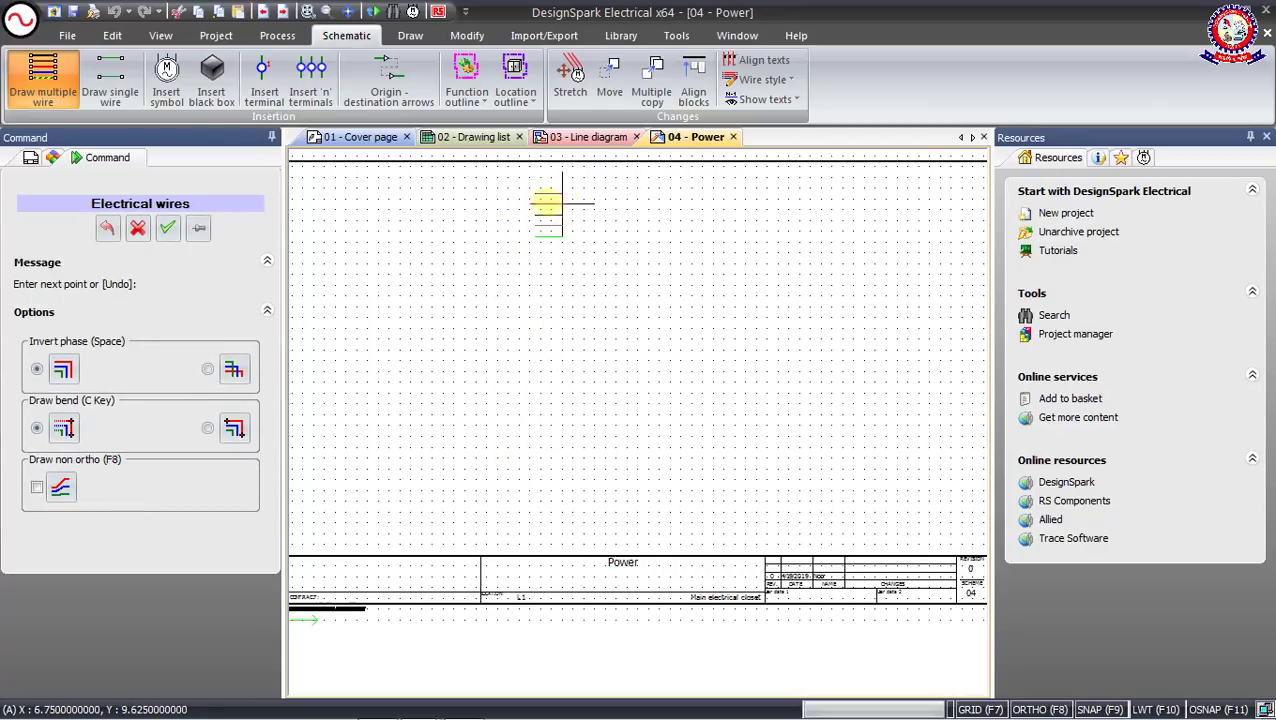
left_click(138, 228)
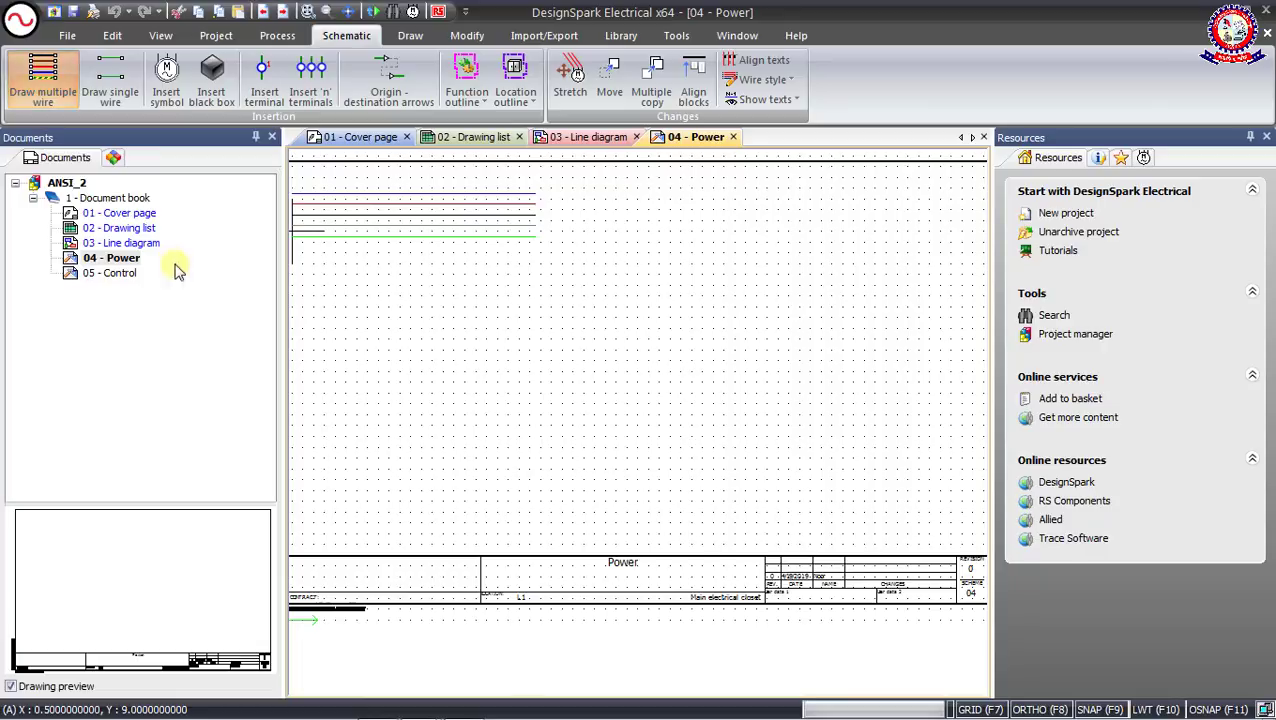
Draw a neutral and three-phase wire bundle, without Protection, down, across and down the sheet
left_click(55, 85)
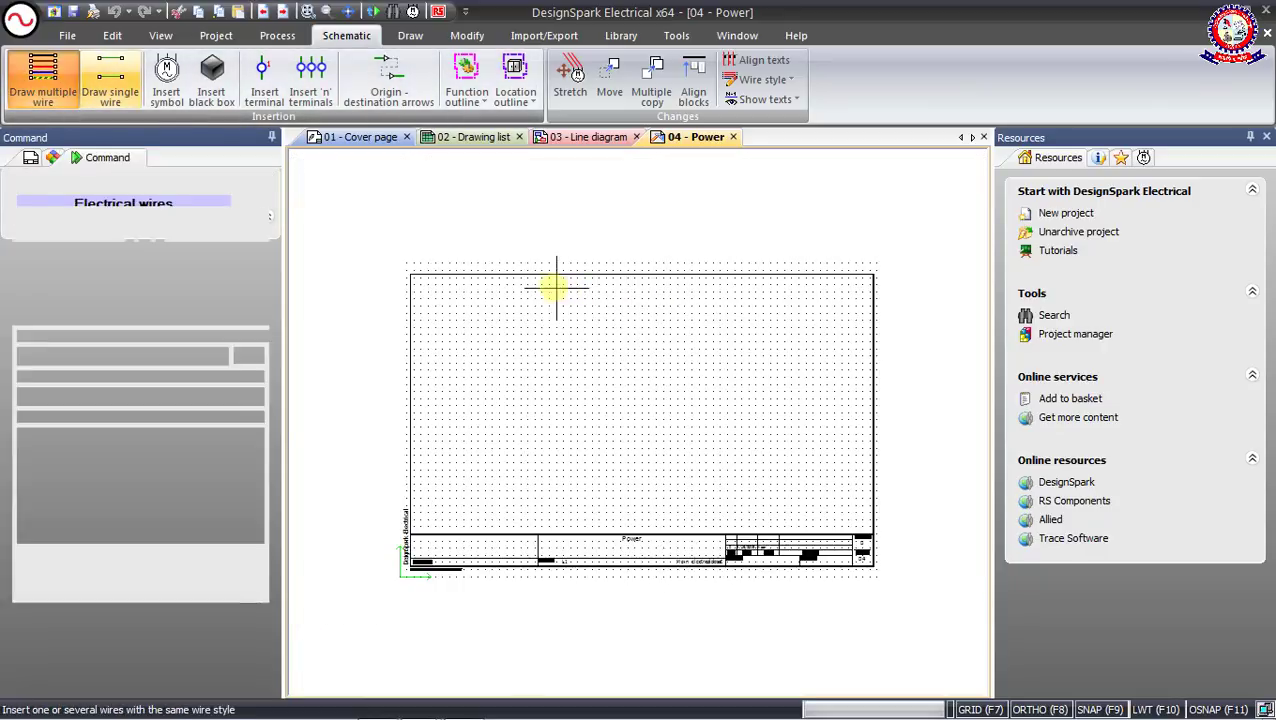
scroll(535, 379, "up", 3)
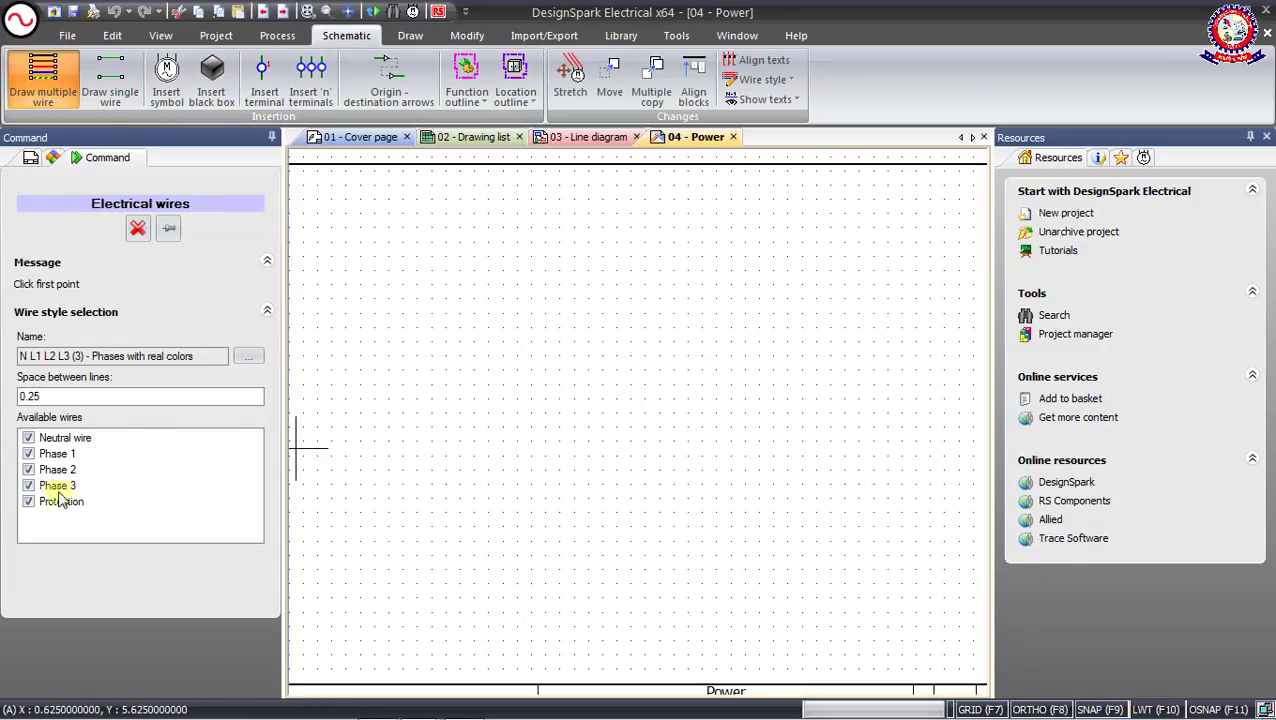
left_click(28, 502)
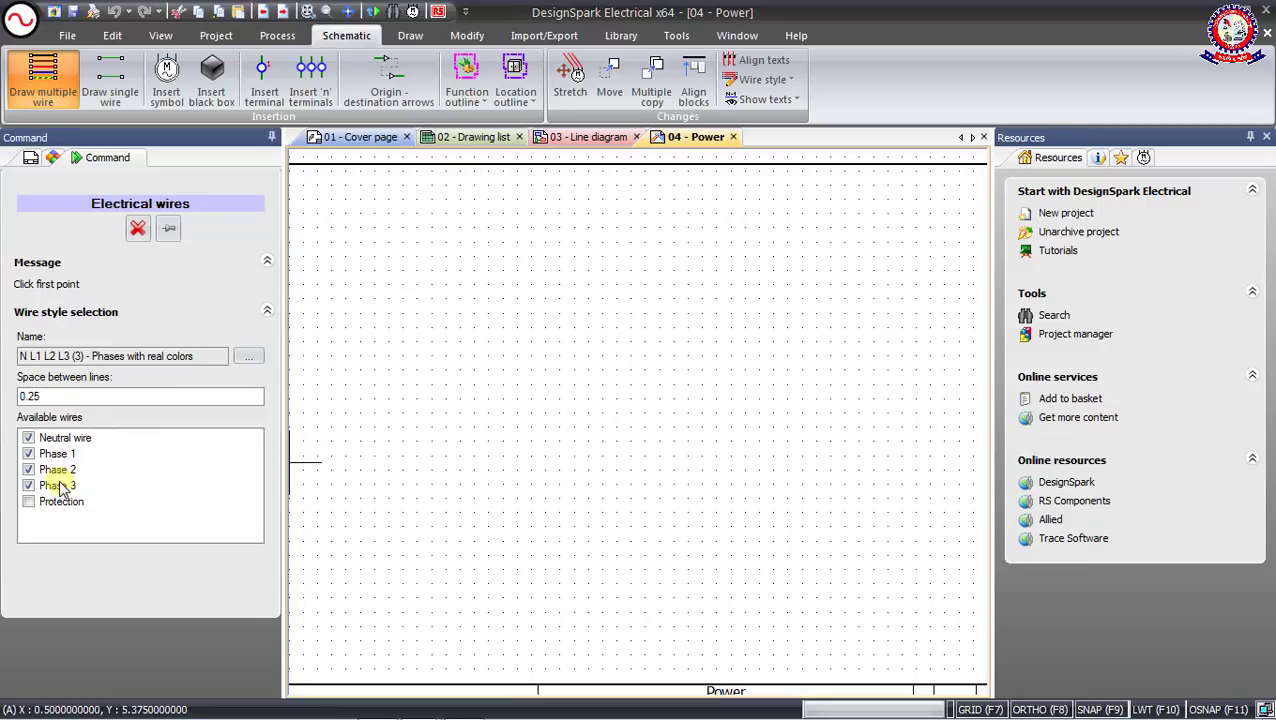
left_click(465, 213)
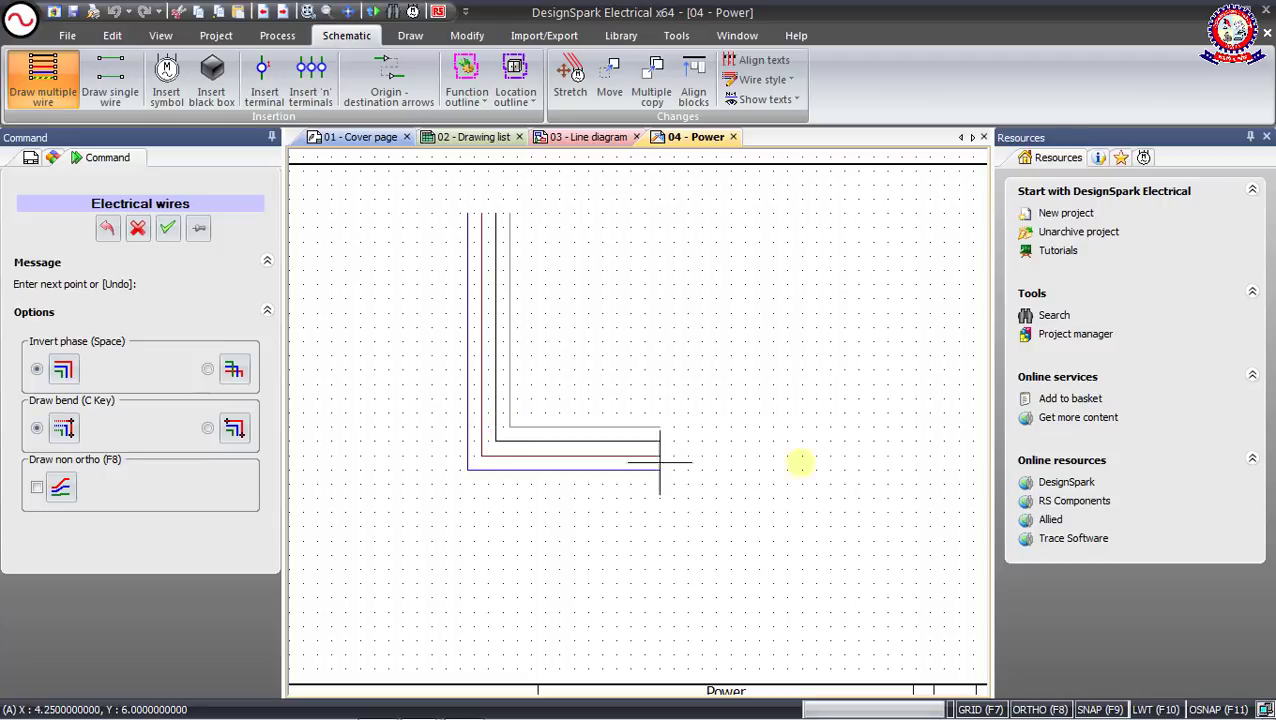
left_click(838, 456)
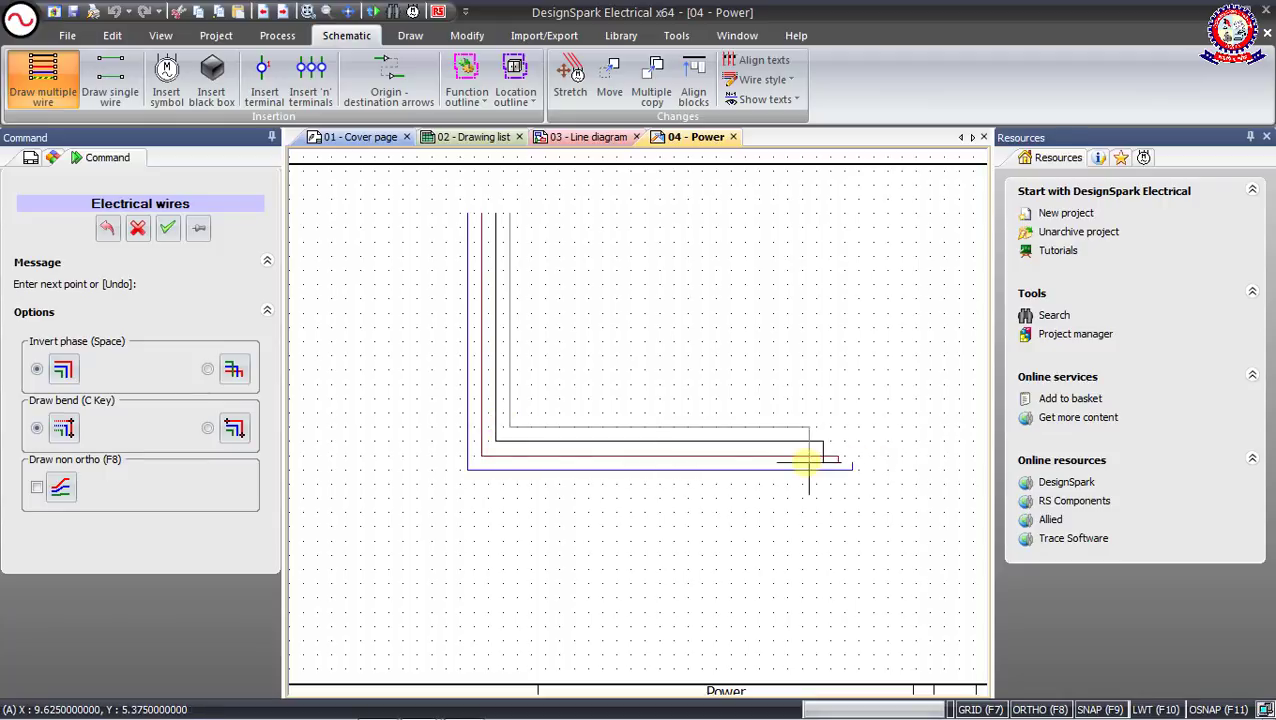
left_click(835, 640)
right_click(835, 640)
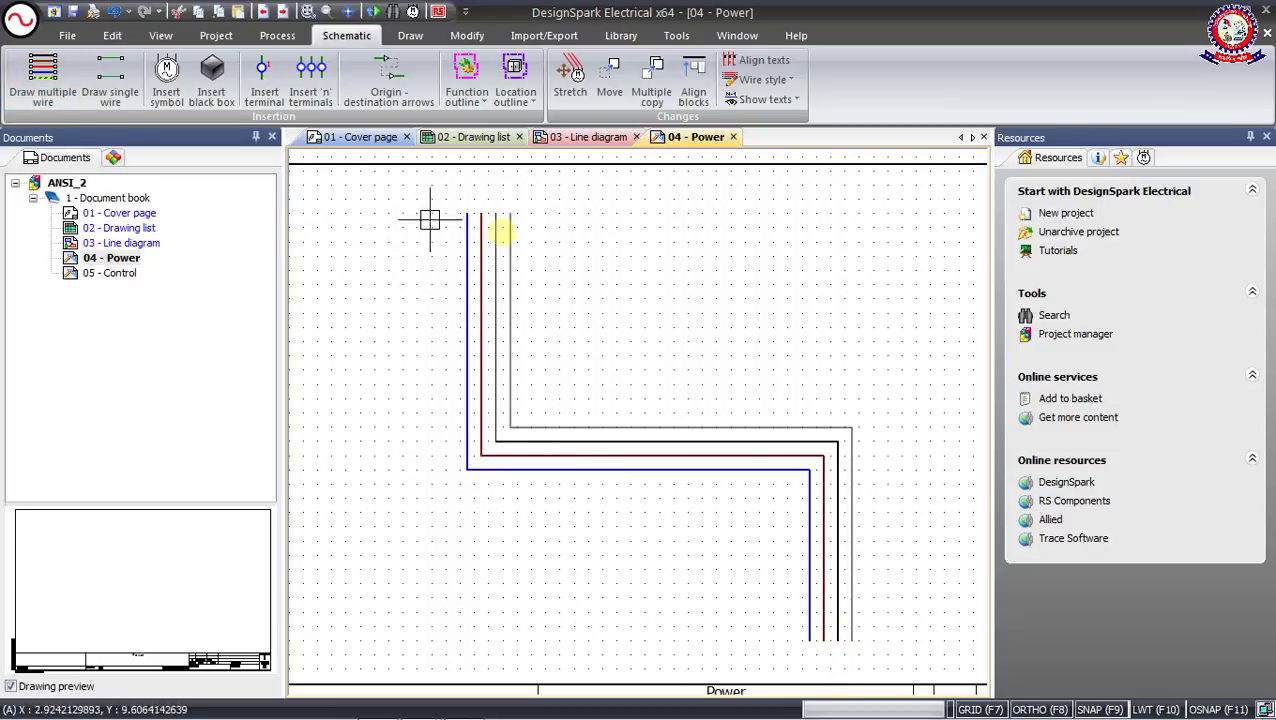
left_click(166, 75)
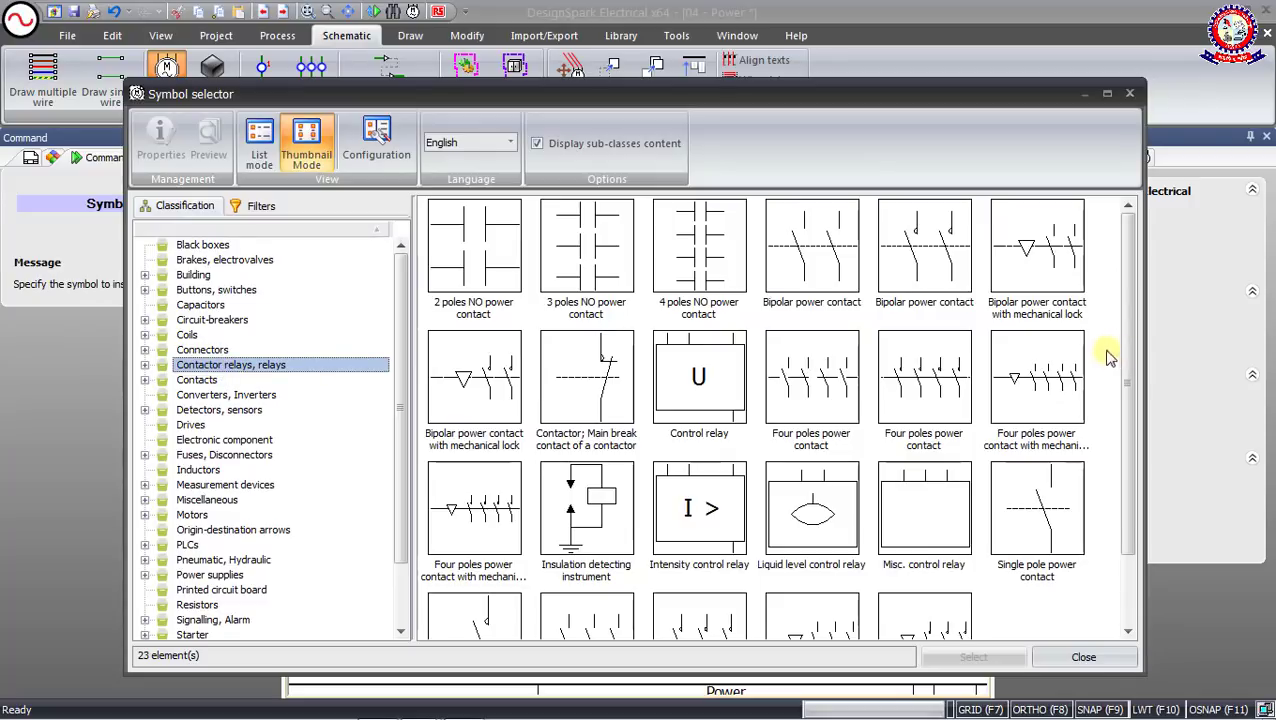
Select the Three poles magneto-thermal circuit breaker from the Circuit-breakers class
left_click_drag(1128, 395, 1111, 336)
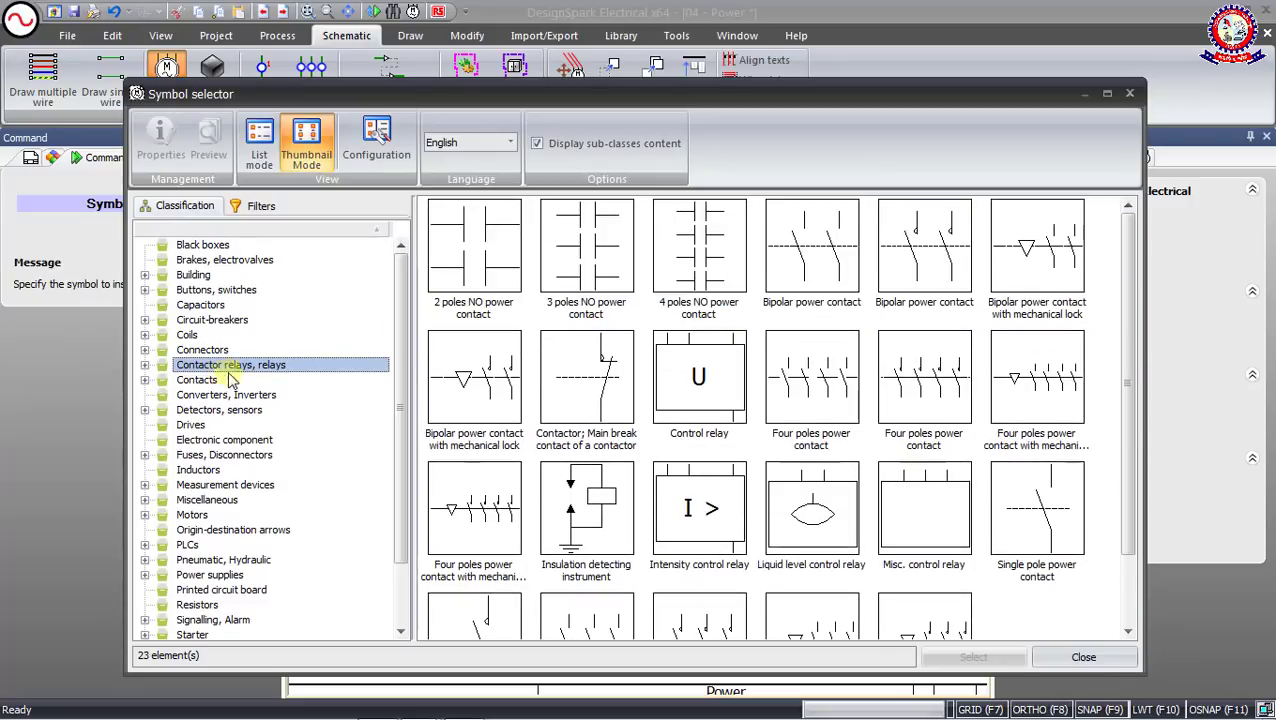
left_click(203, 350)
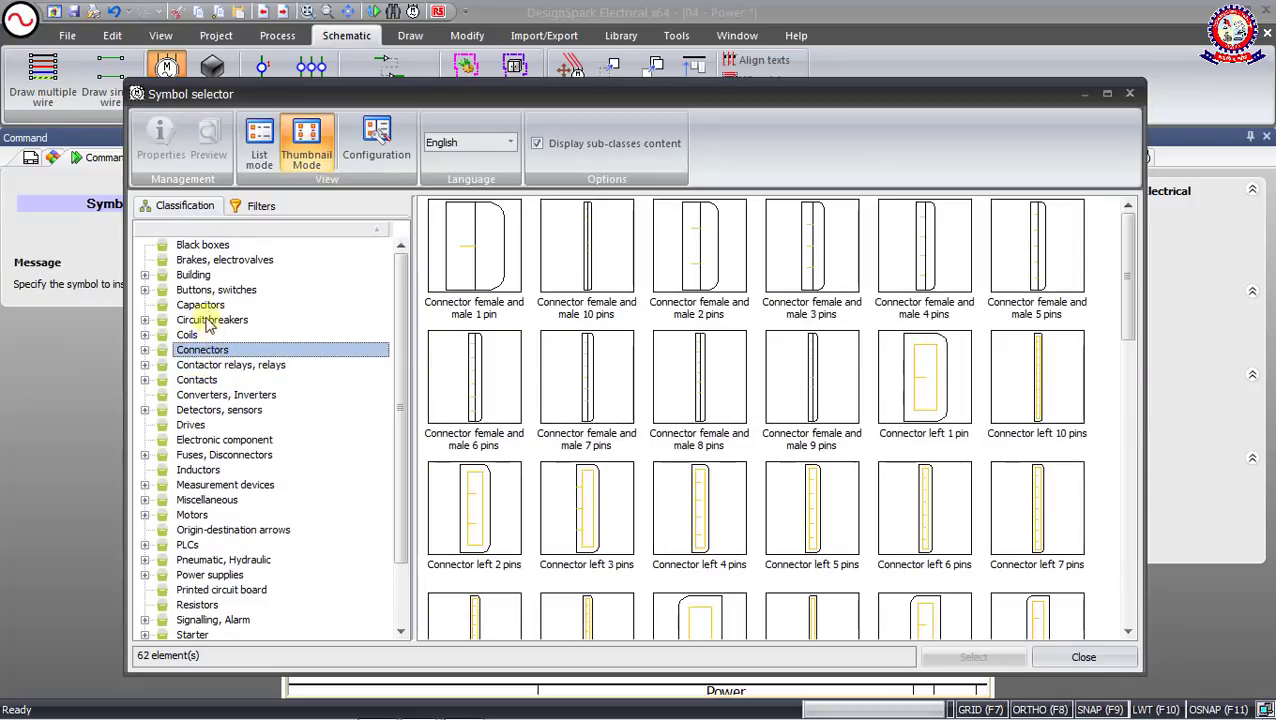
left_click(211, 321)
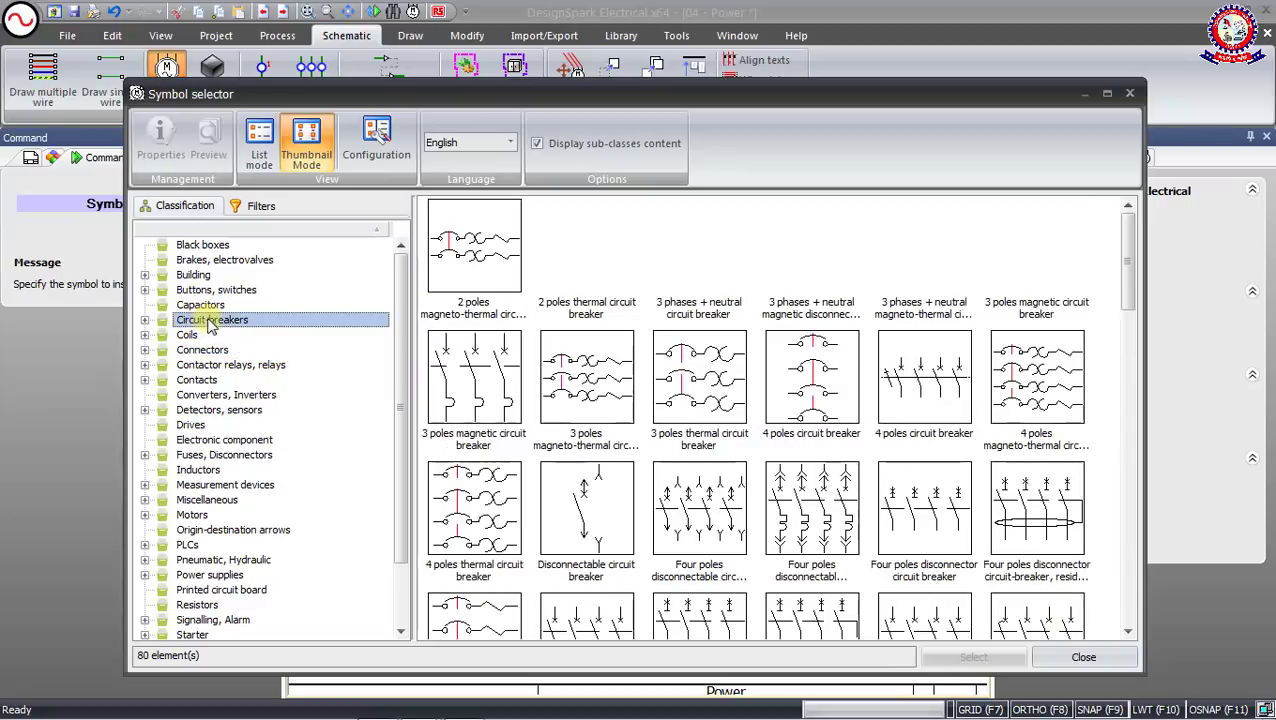
scroll(1134, 295, "down", 2)
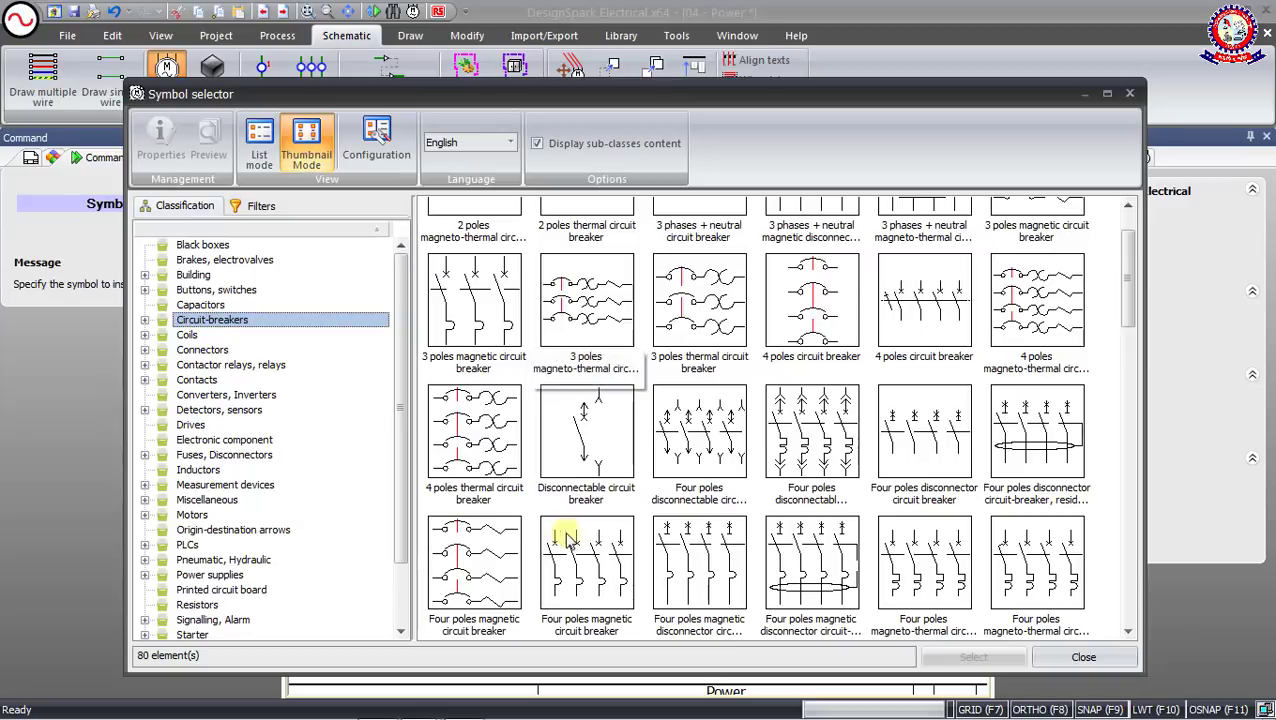
scroll(558, 530, "down", 2)
scroll(650, 515, "up", 2)
left_click_drag(1127, 275, 1118, 490)
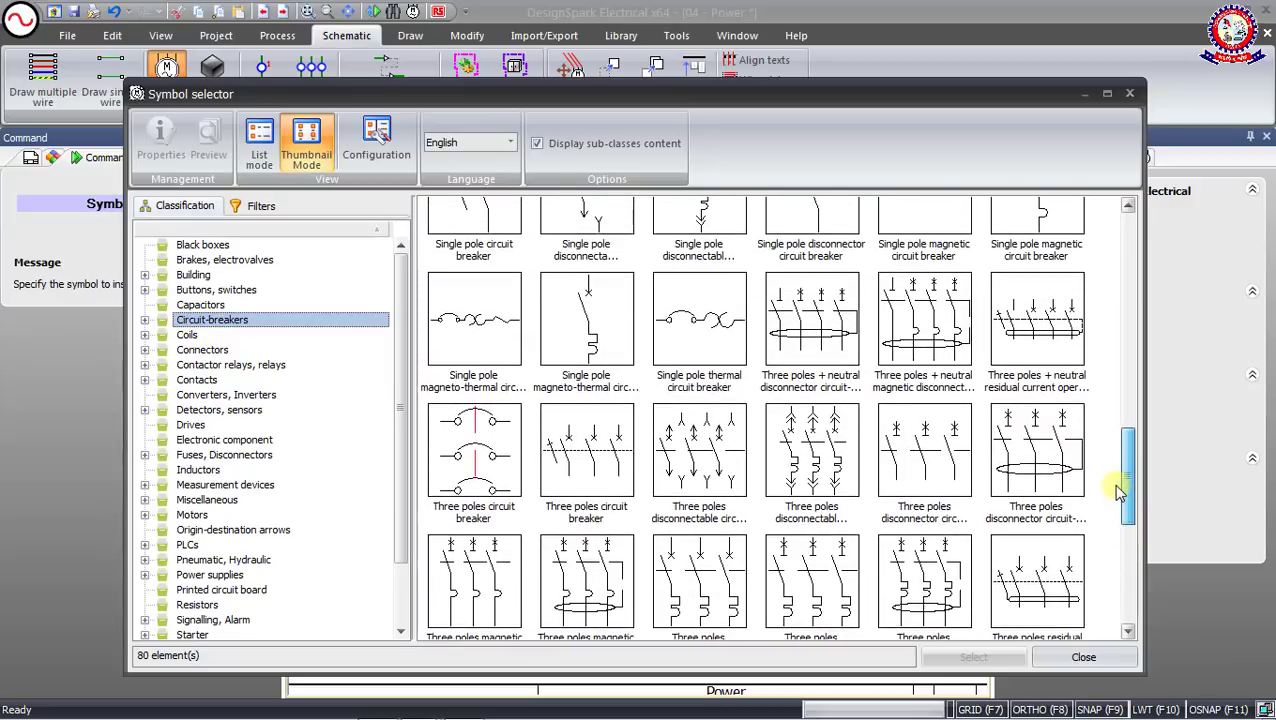
scroll(1110, 505, "down", 3)
left_click(668, 490)
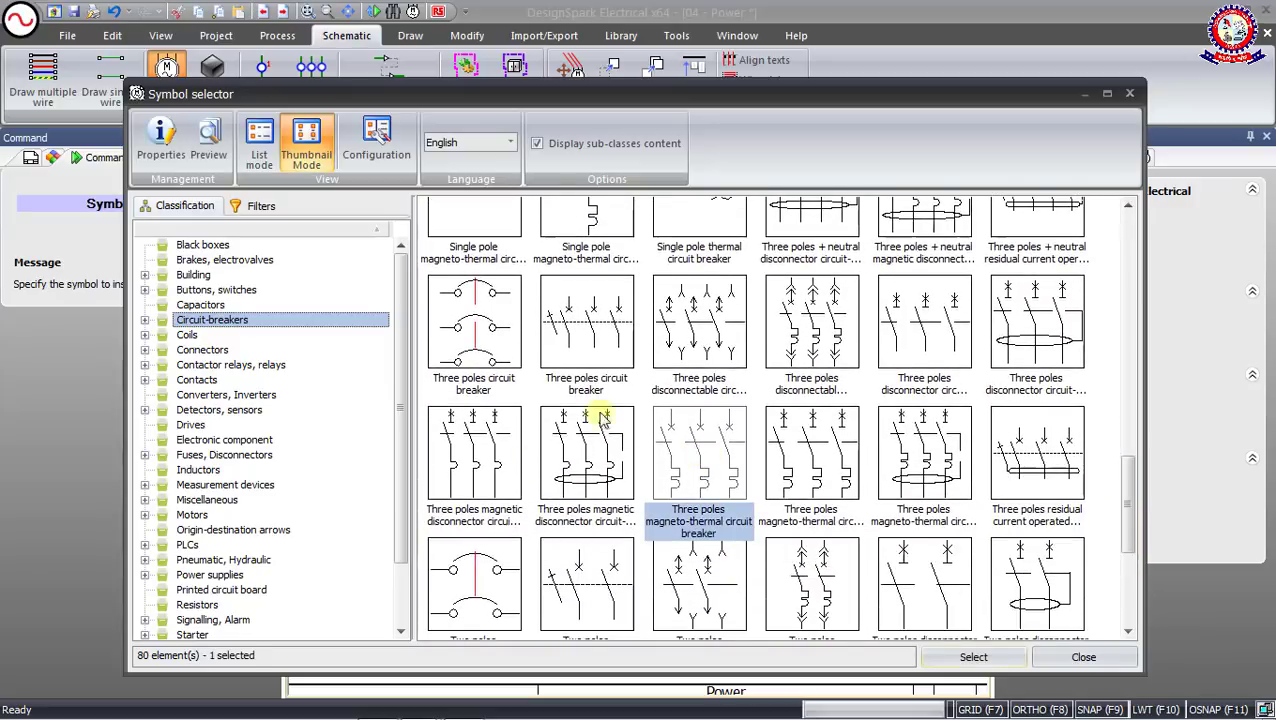
left_click(973, 657)
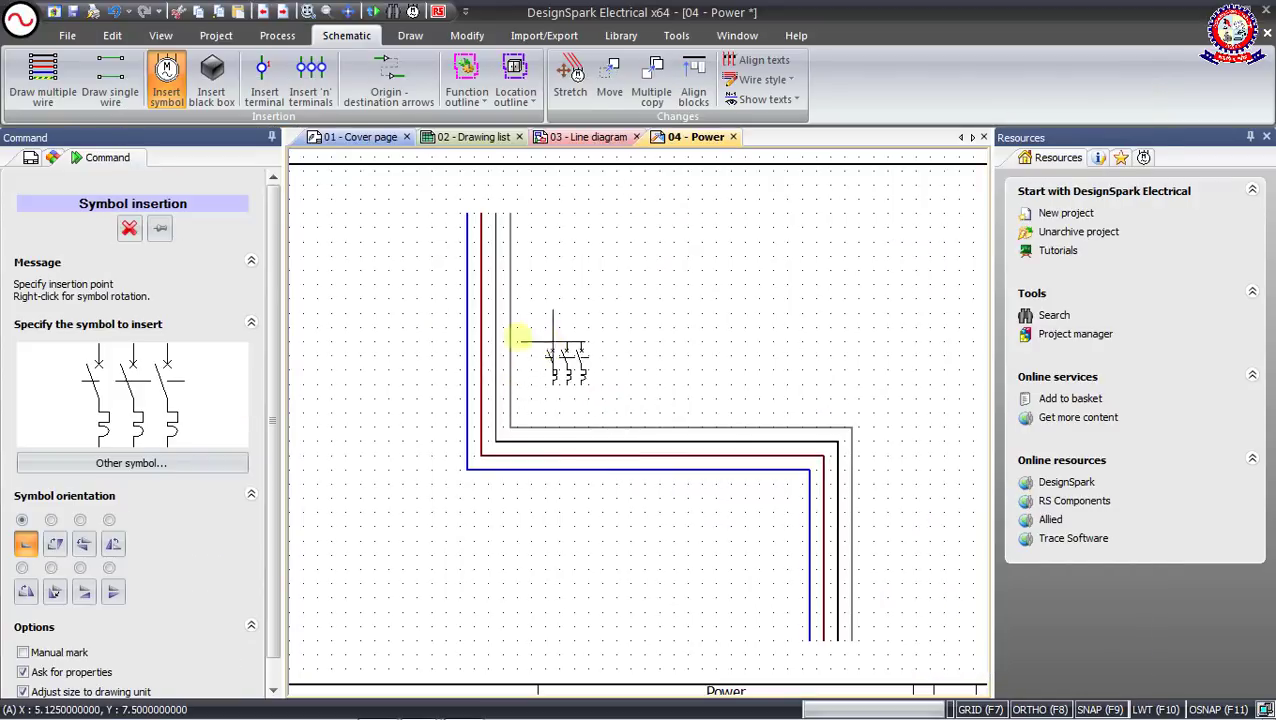
Insert the breaker on the three phase wires and confirm its properties as Q1
scroll(467, 270, "up", 3)
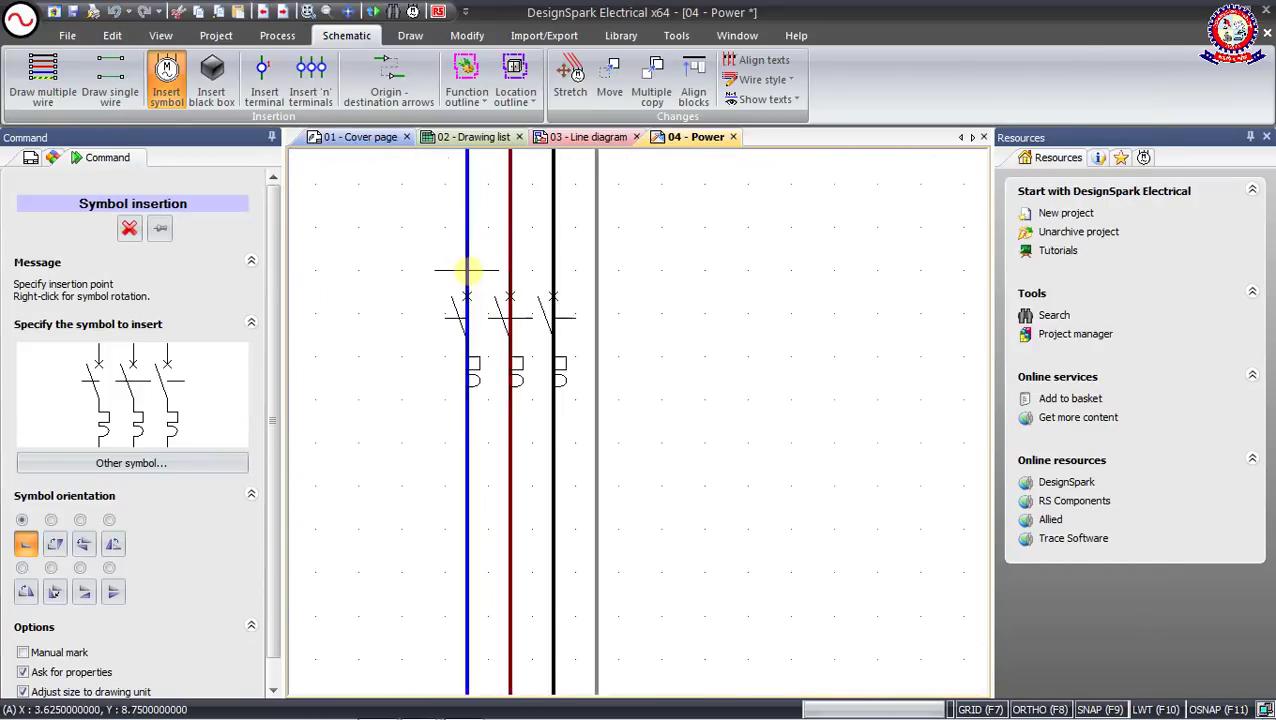
scroll(467, 270, "up", 3)
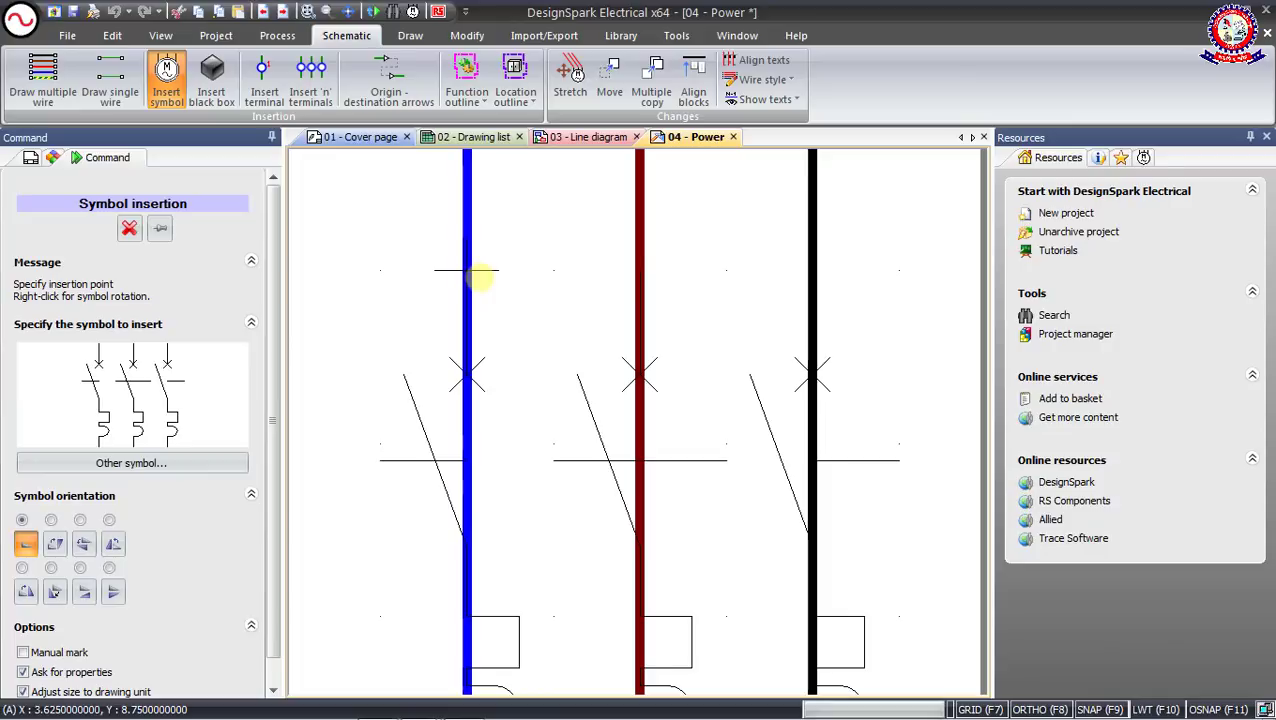
scroll(467, 270, "down", 2)
left_click(480, 279)
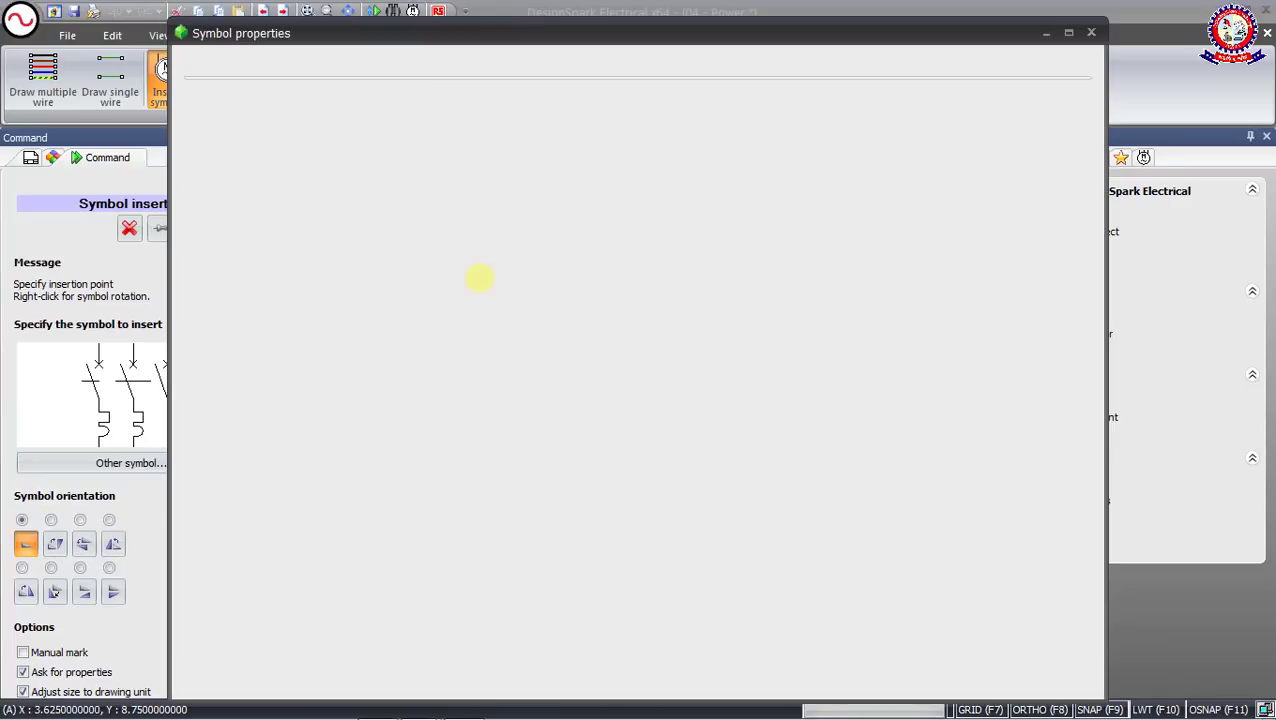
left_click(940, 678)
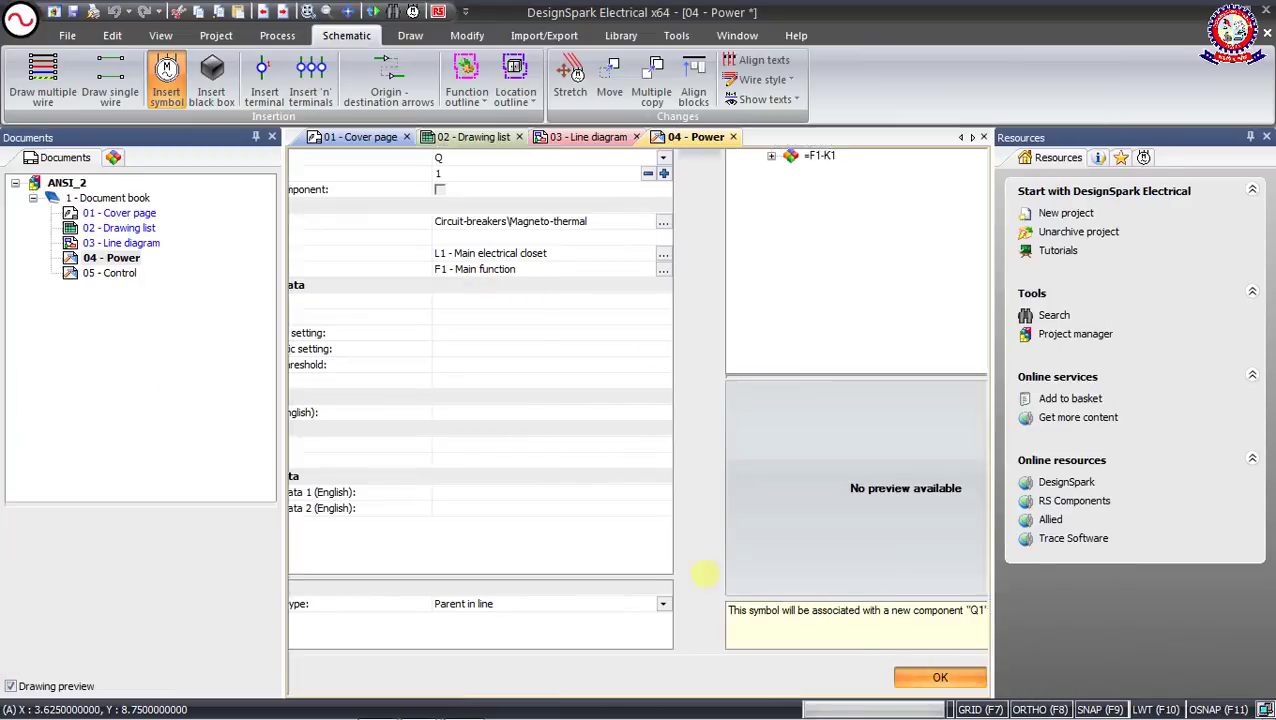
scroll(625, 490, "down", 3)
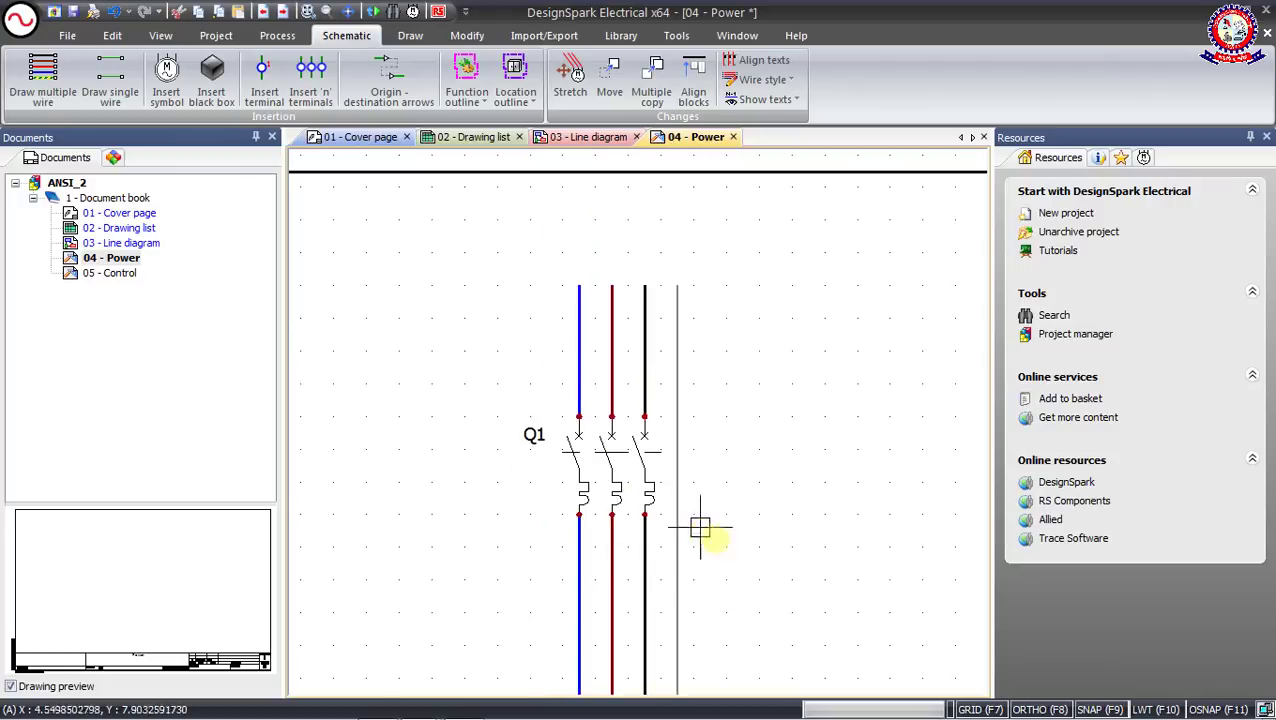
scroll(705, 530, "down", 3)
scroll(741, 571, "up", 4)
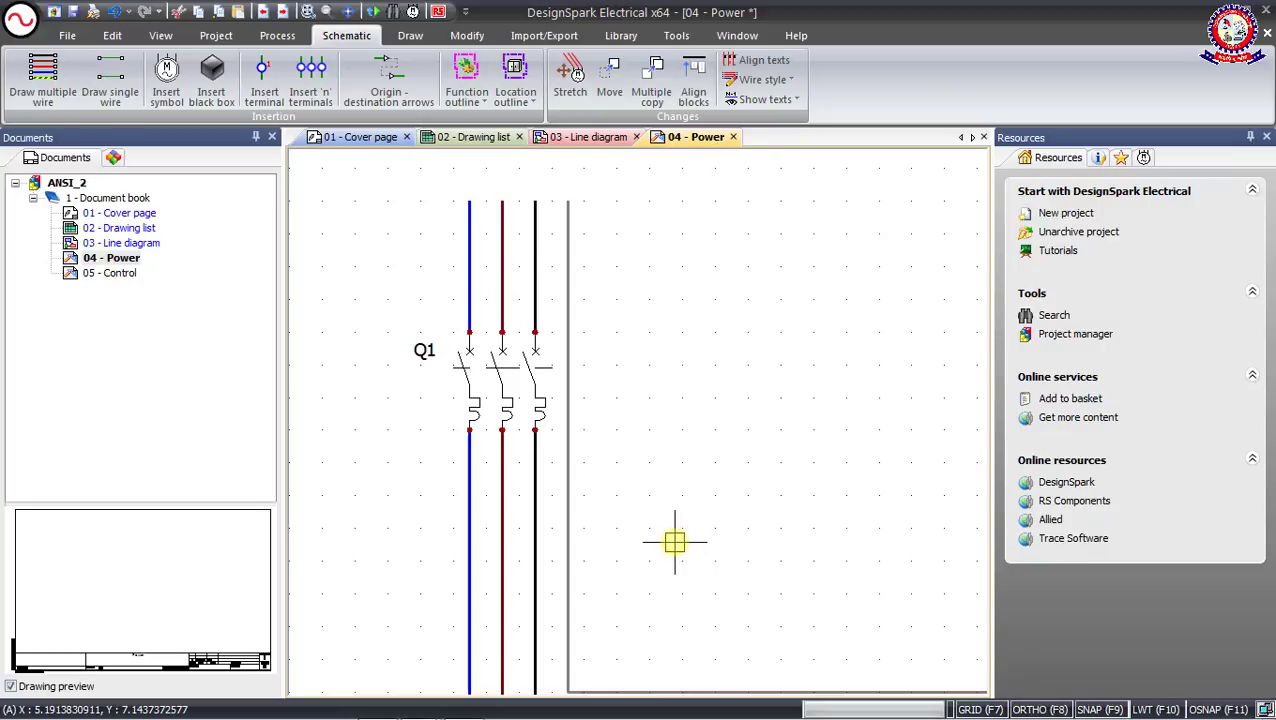
scroll(675, 542, "down", 2)
middle_click_drag(675, 541, 572, 445)
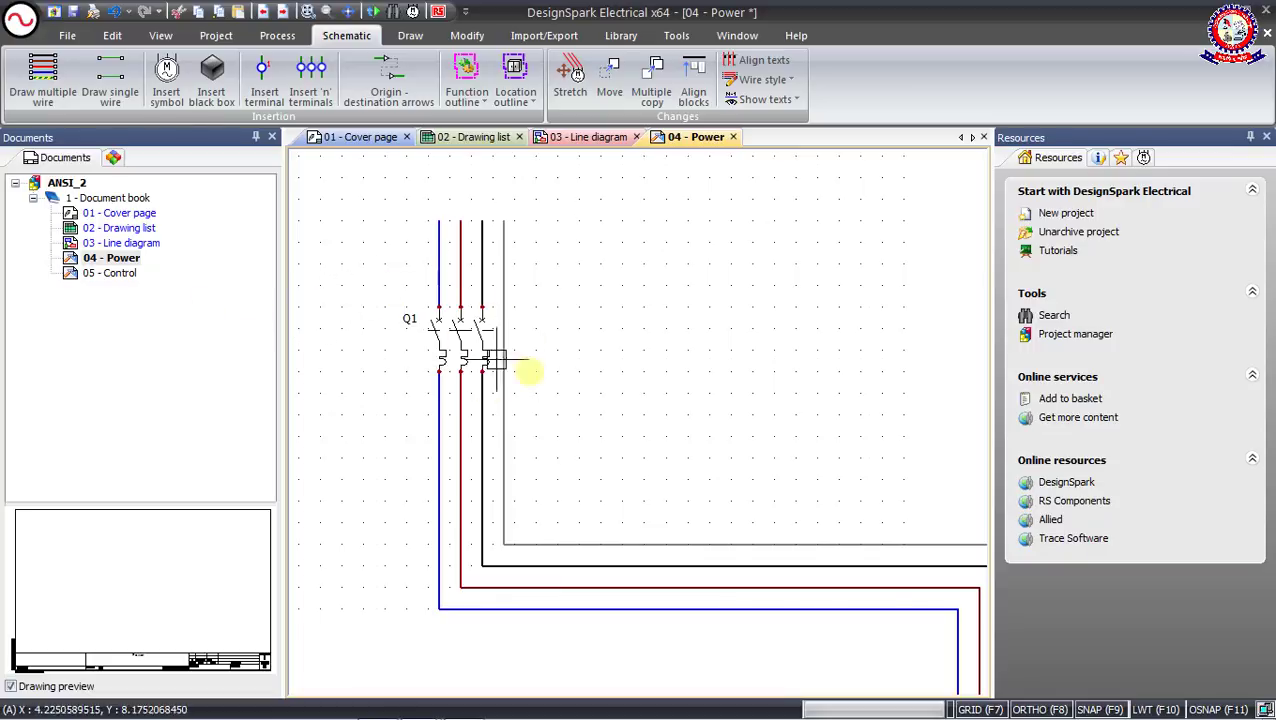
Pick 'Contactor circuit breaker inversor + protection module' from the Starter category
left_click(166, 88)
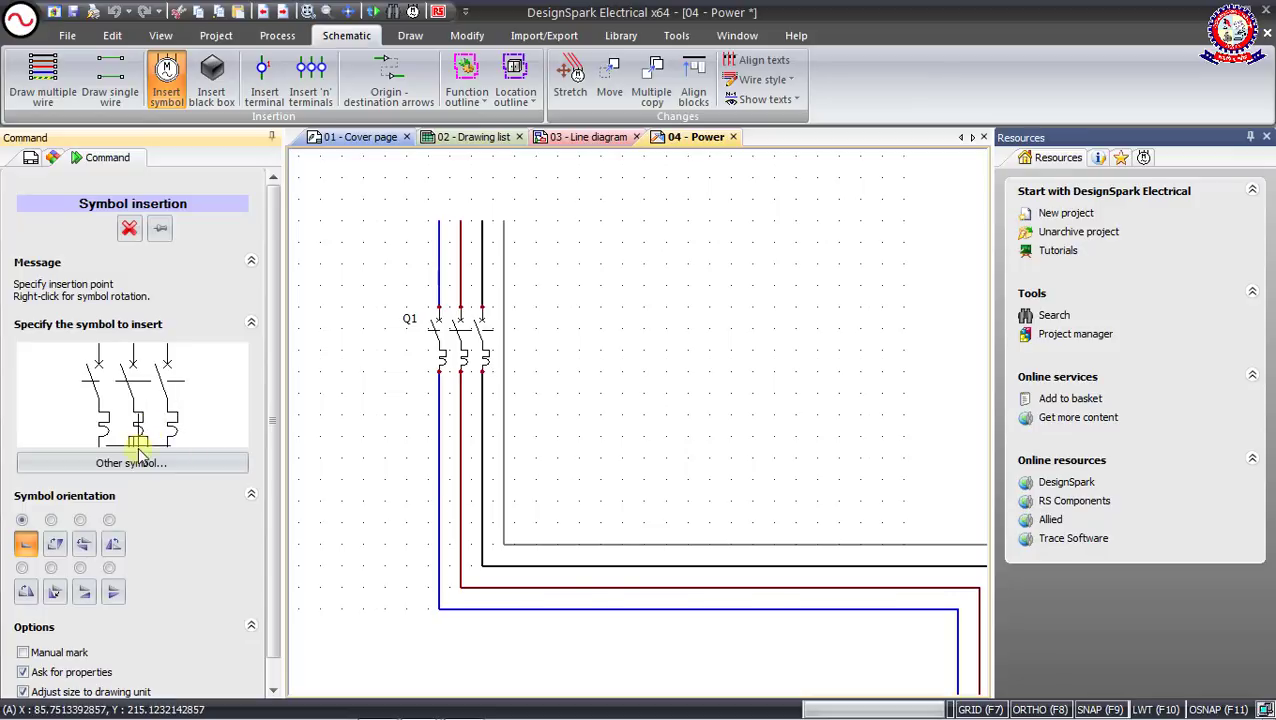
left_click(156, 470)
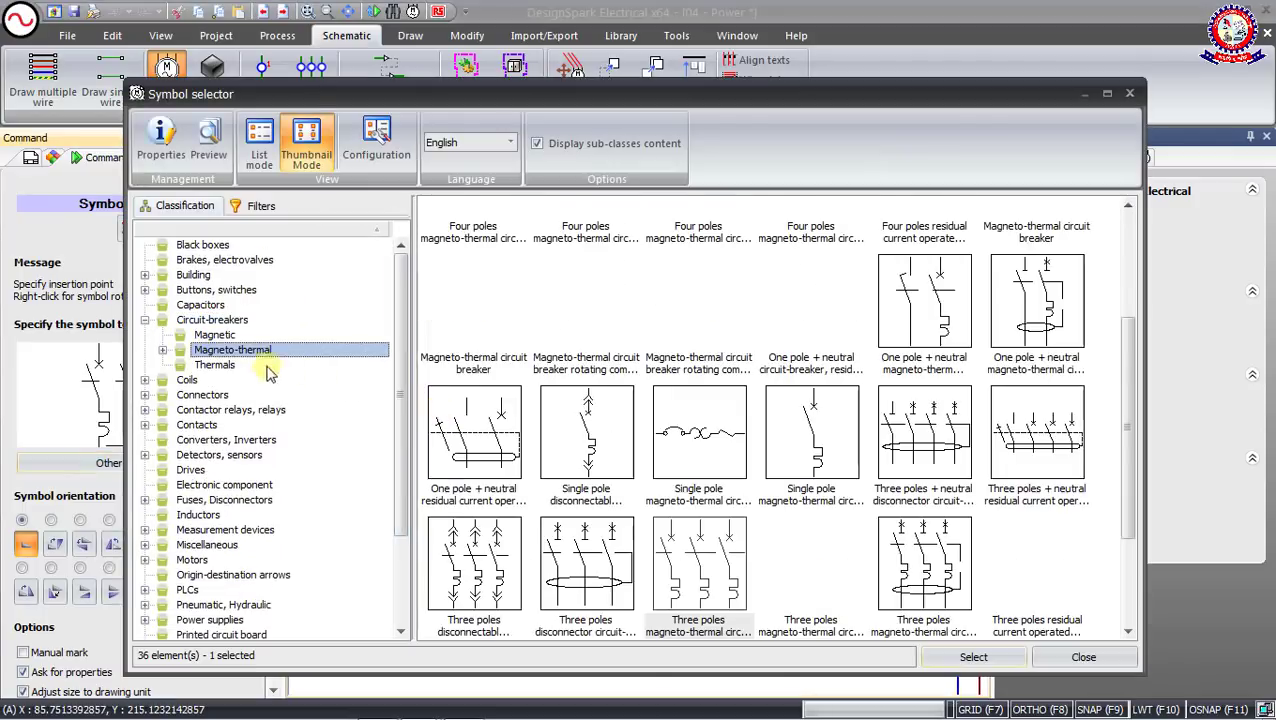
scroll(400, 407, "down", 3)
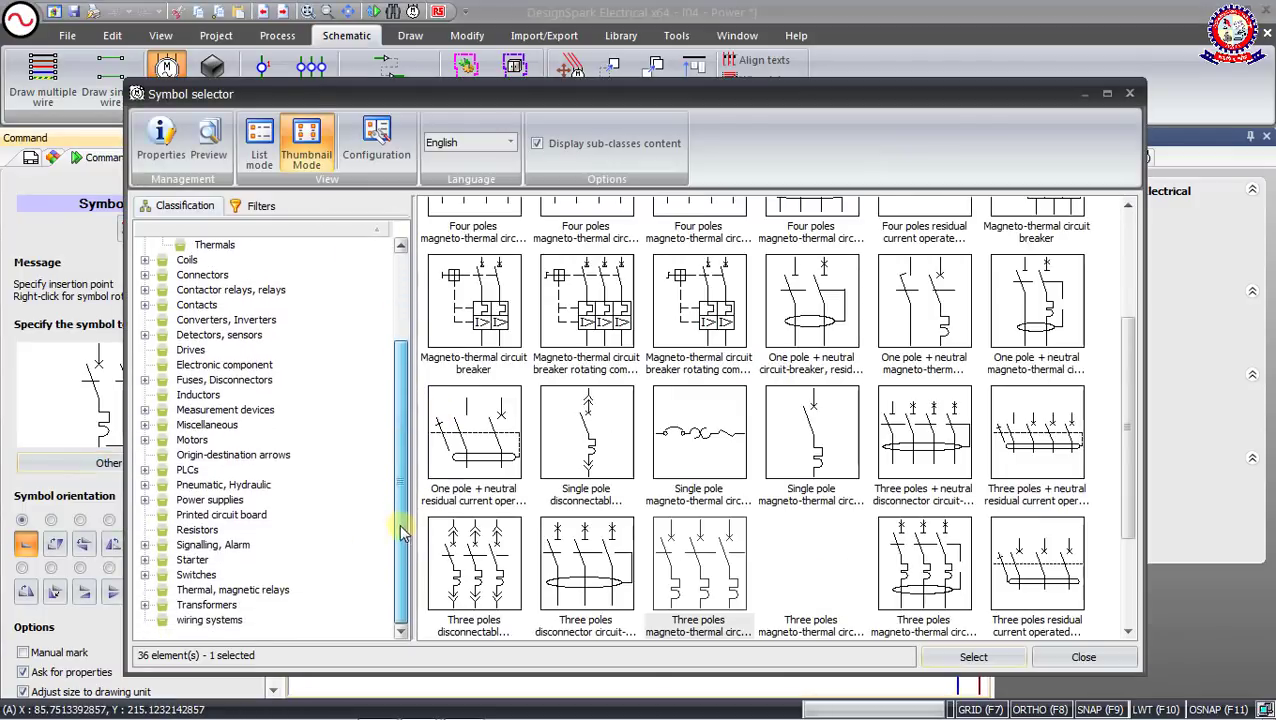
left_click(181, 621)
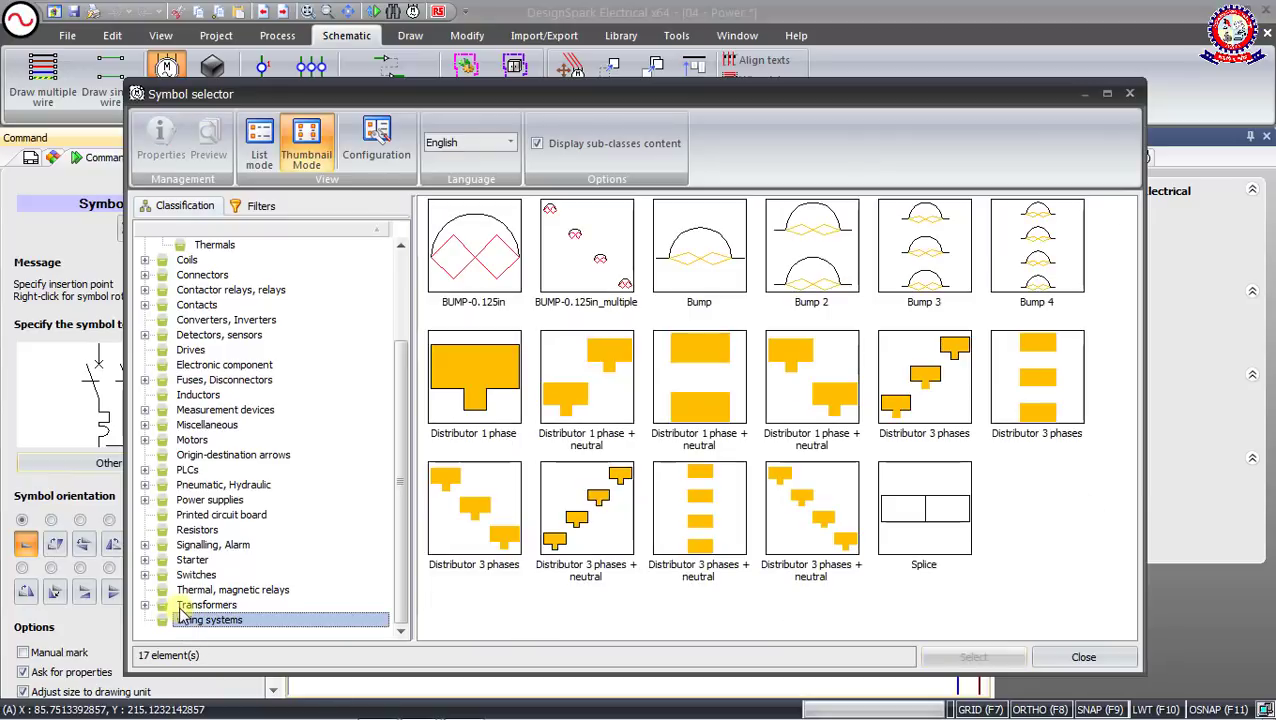
left_click(180, 603)
left_click(180, 590)
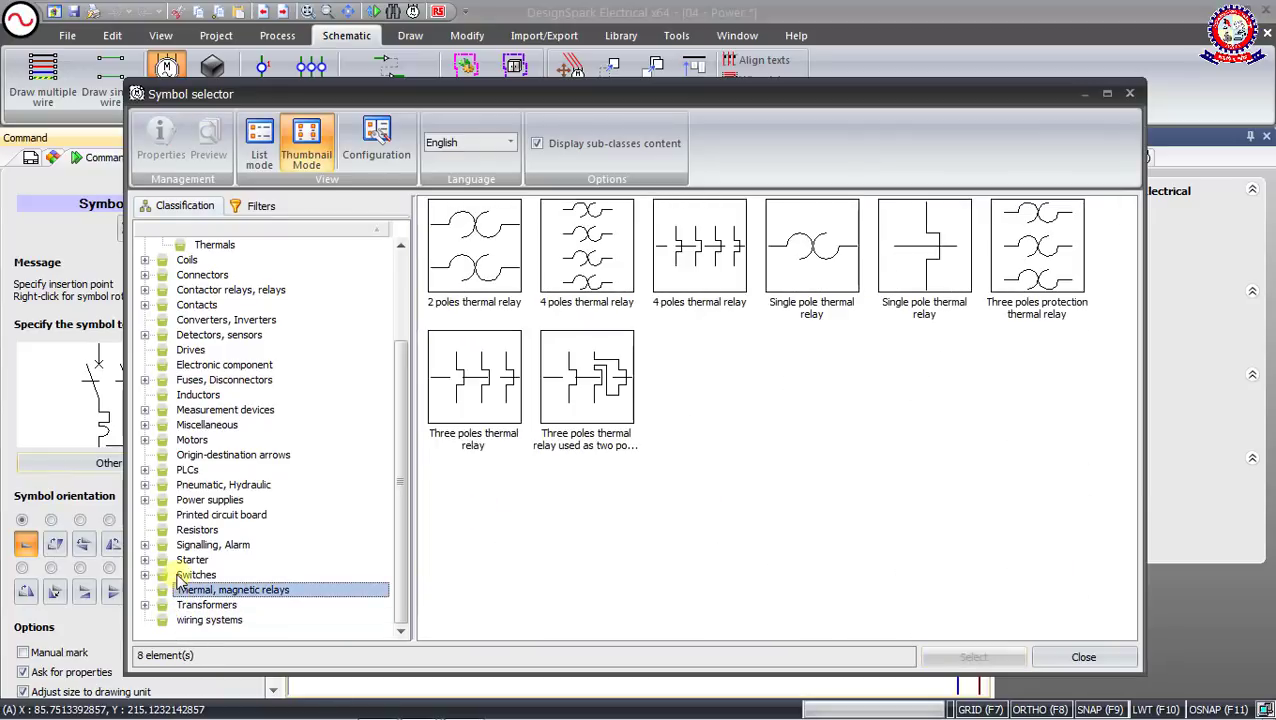
left_click(180, 577)
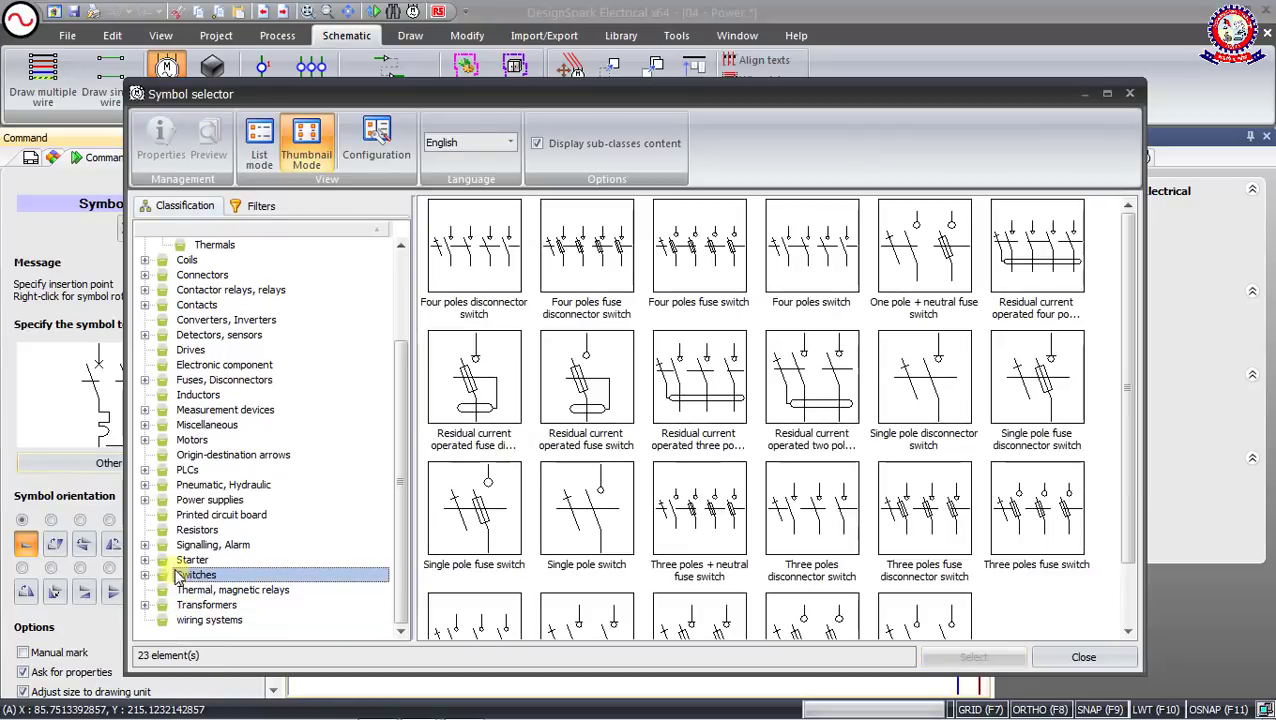
left_click(181, 561)
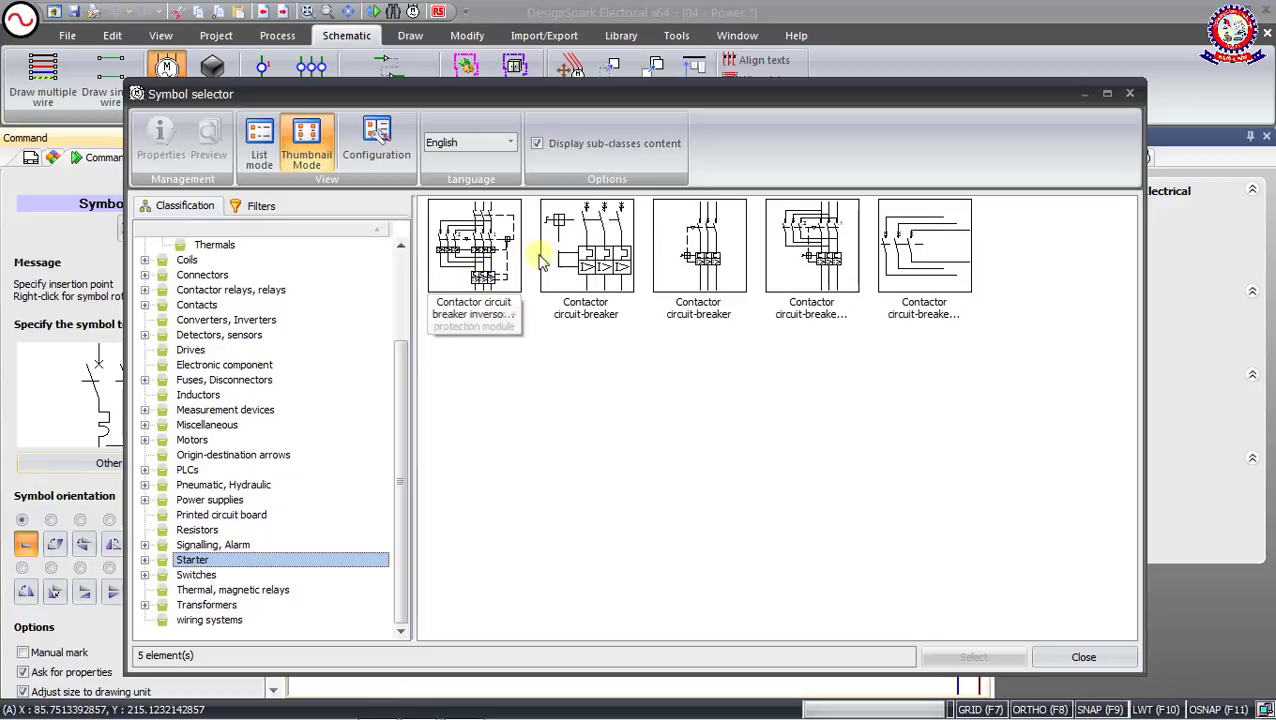
left_click(447, 251)
Place the reversing starter where the wires end, confirm it as K2, and inspect the wiring
left_click(970, 658)
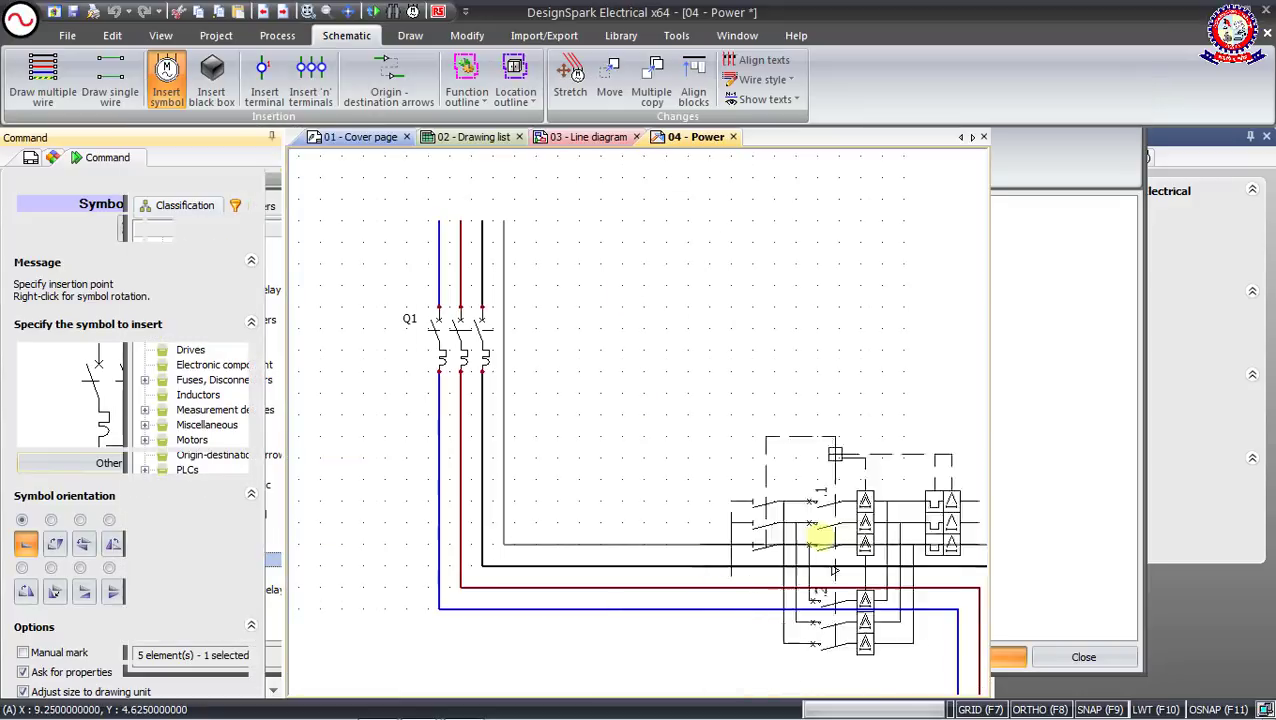
scroll(717, 510, "up", 2)
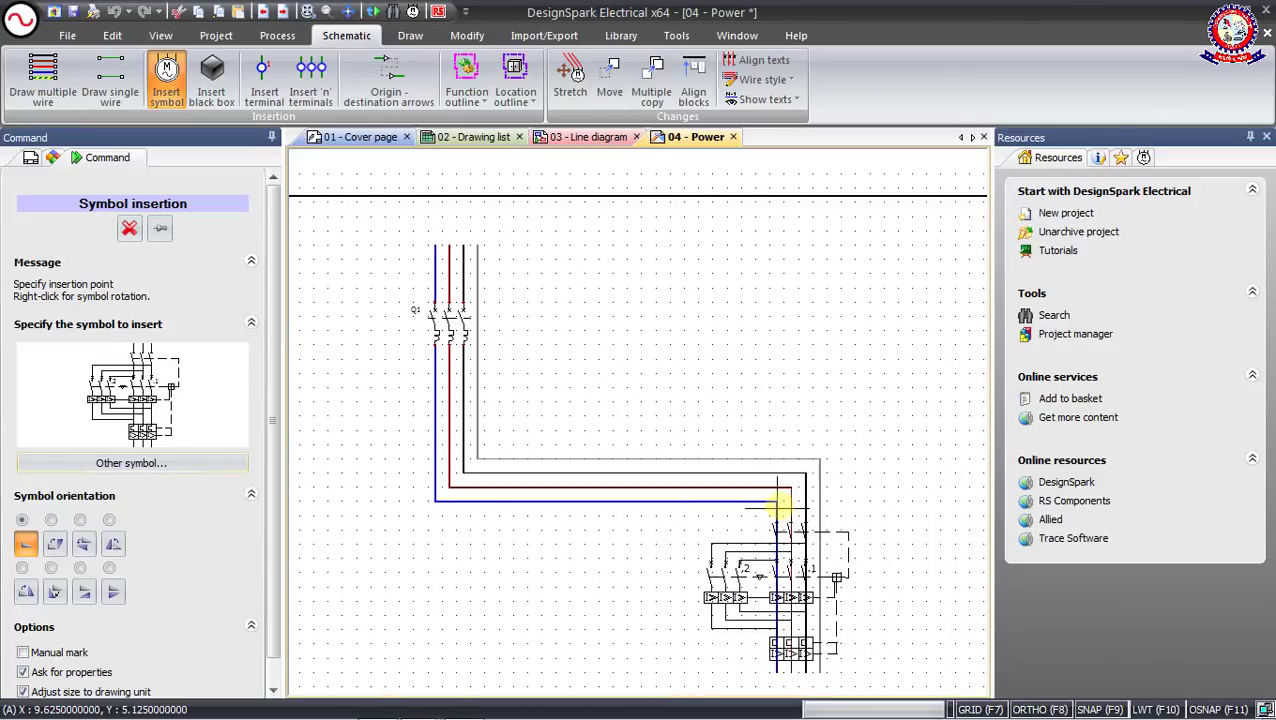
left_click(778, 508)
left_click(898, 680)
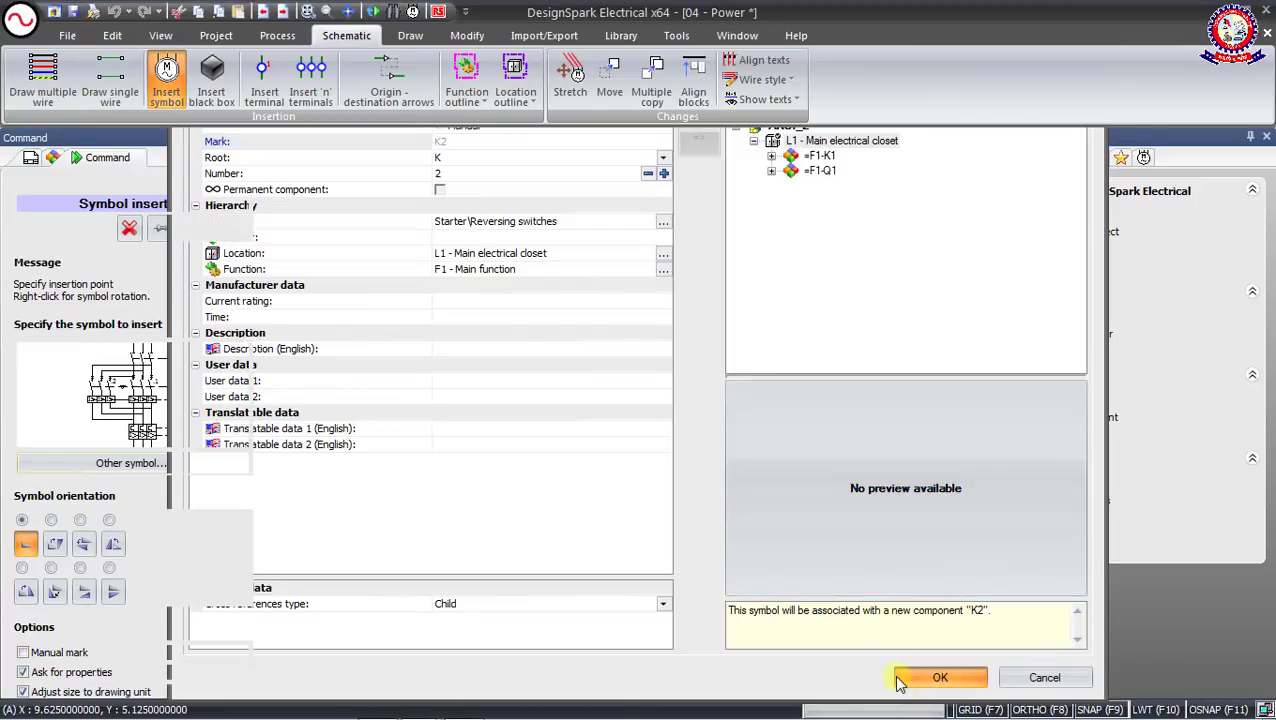
scroll(860, 625, "down", 2)
scroll(813, 625, "up", 1)
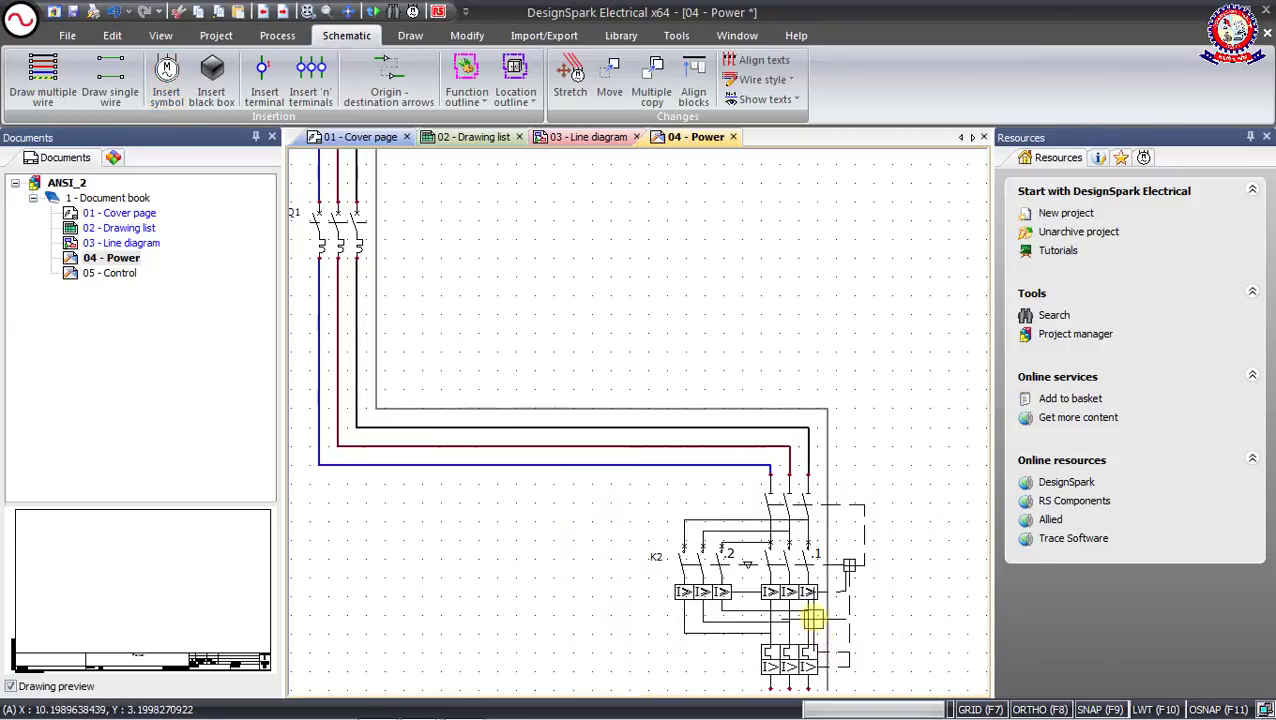
scroll(812, 610, "up", 2)
scroll(712, 561, "down", 1)
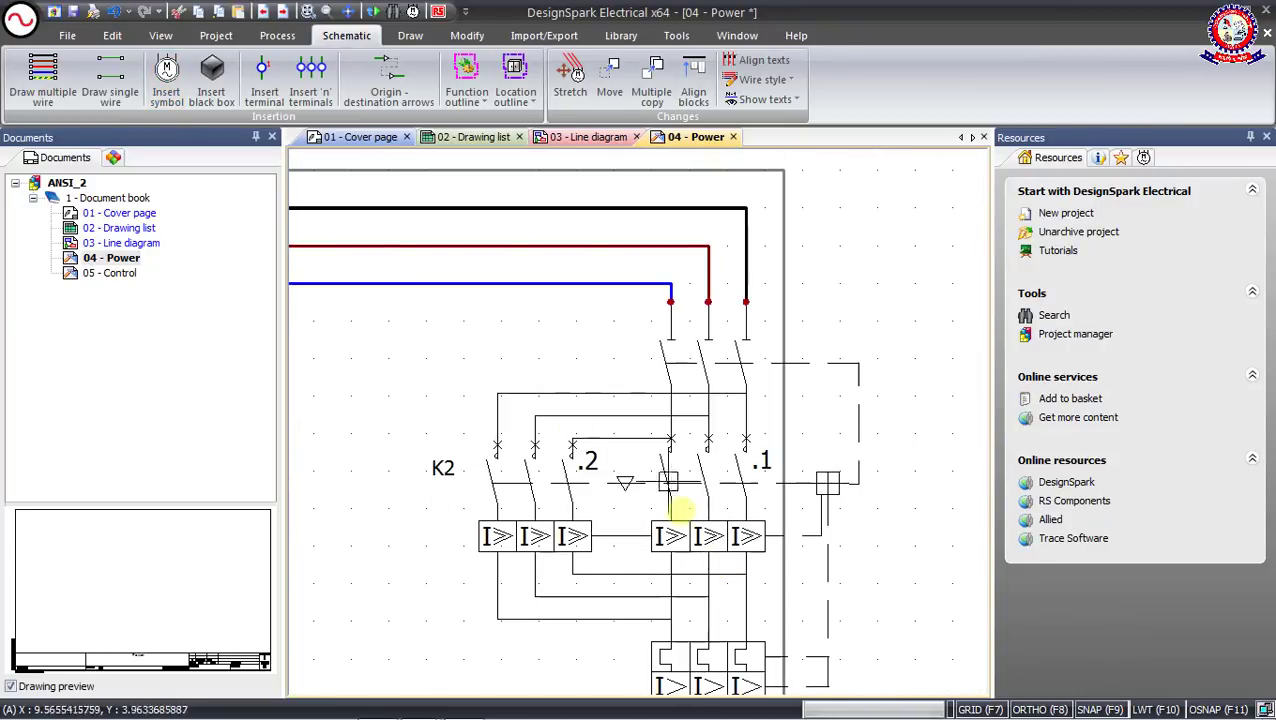
scroll(679, 510, "down", 1)
scroll(598, 521, "up", 1)
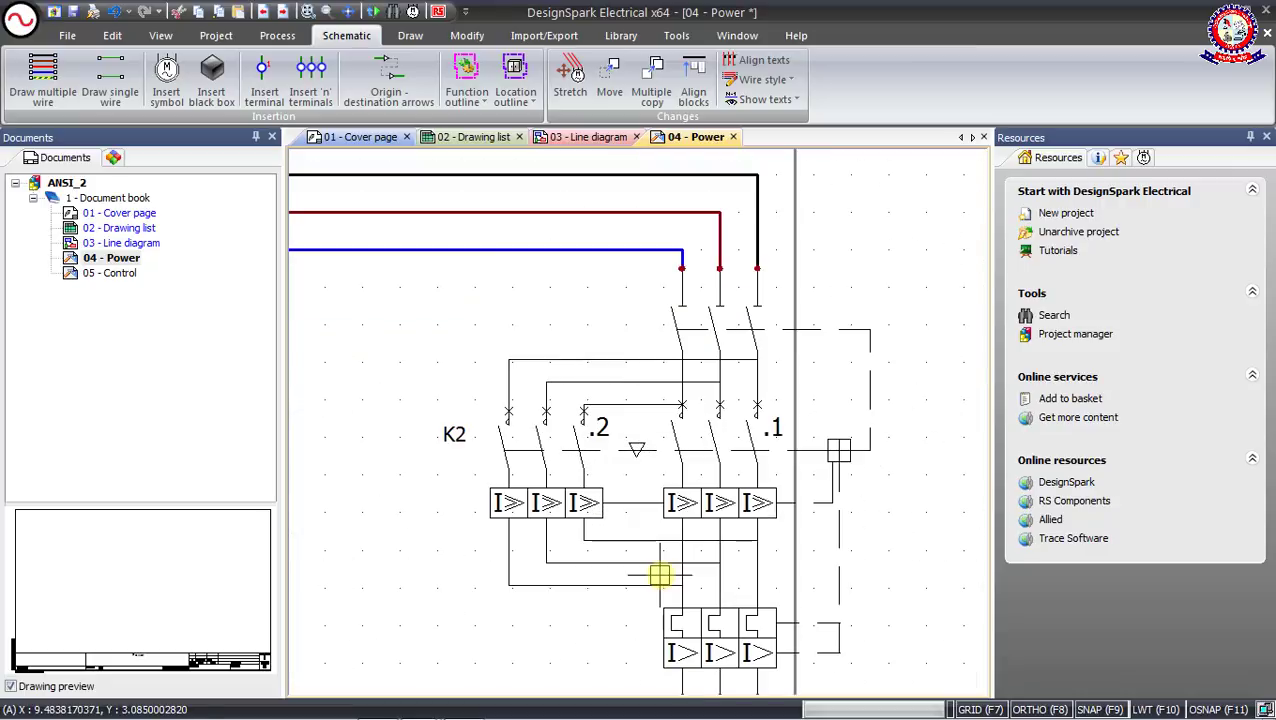
scroll(729, 580, "down", 1)
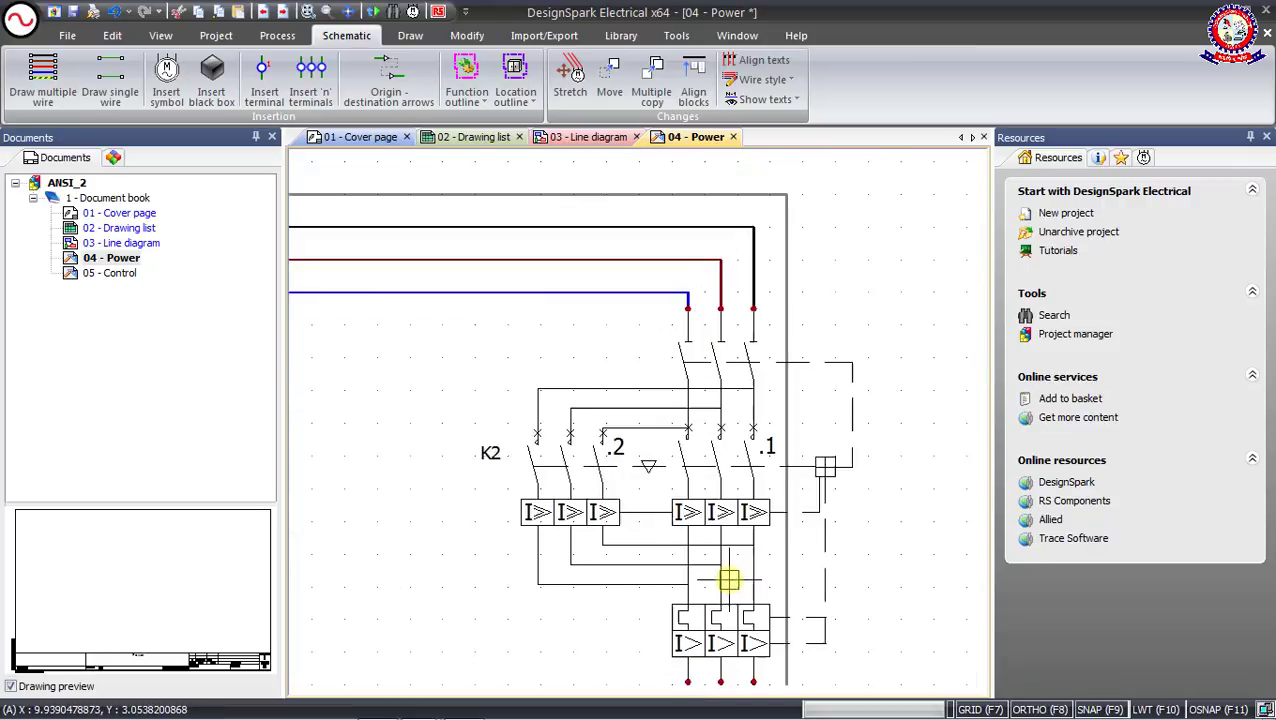
scroll(729, 580, "down", 1)
scroll(712, 661, "down", 2)
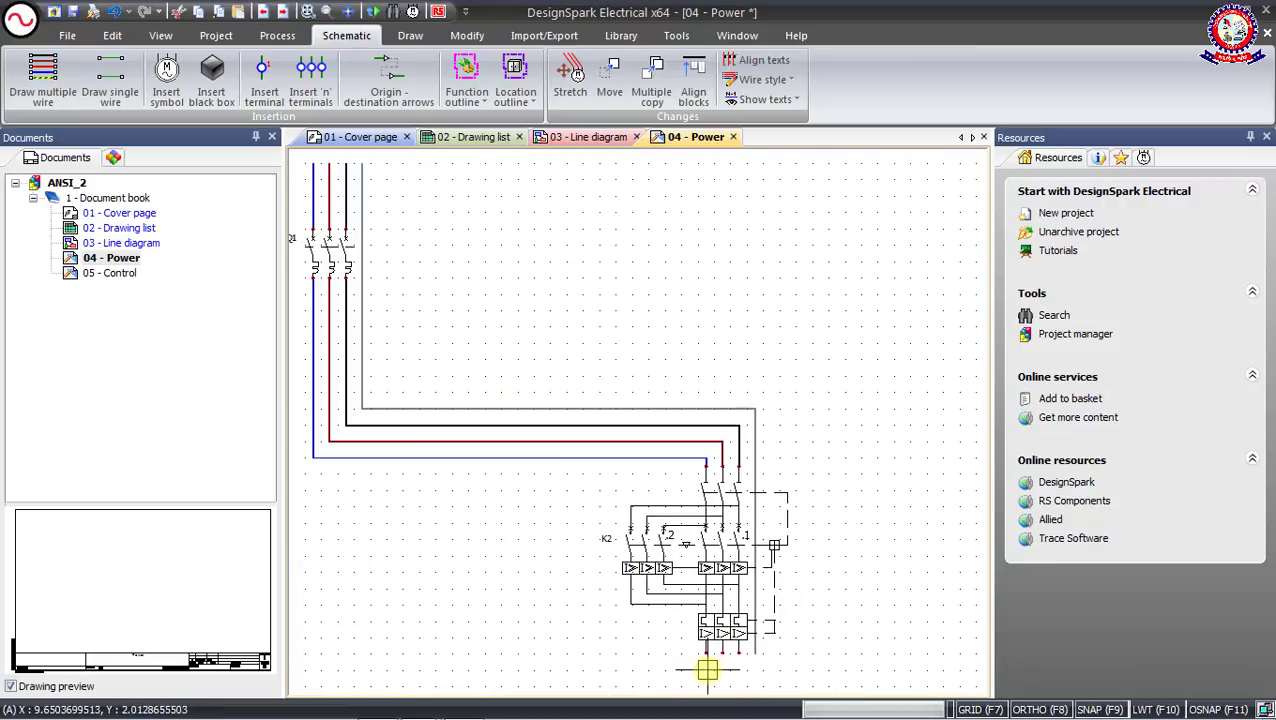
scroll(706, 632, "up", 2)
scroll(730, 452, "down", 1)
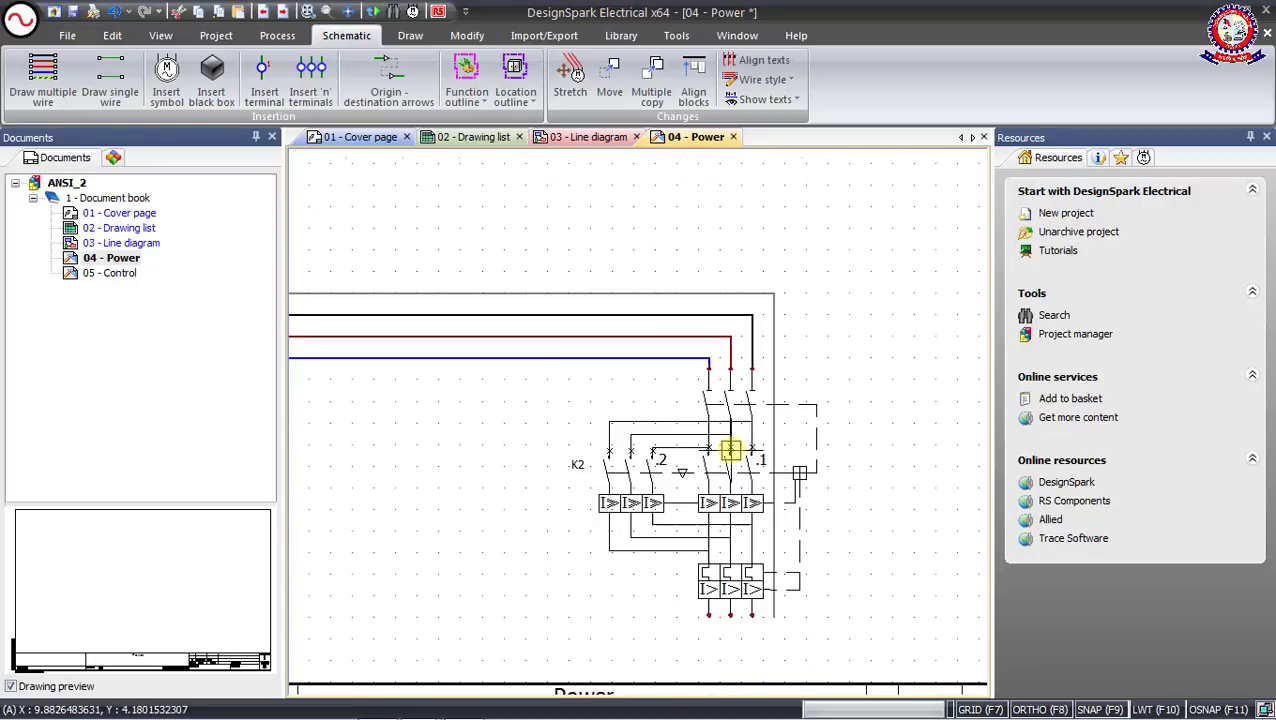
scroll(527, 427, "down", 1)
middle_click_drag(470, 421, 570, 462)
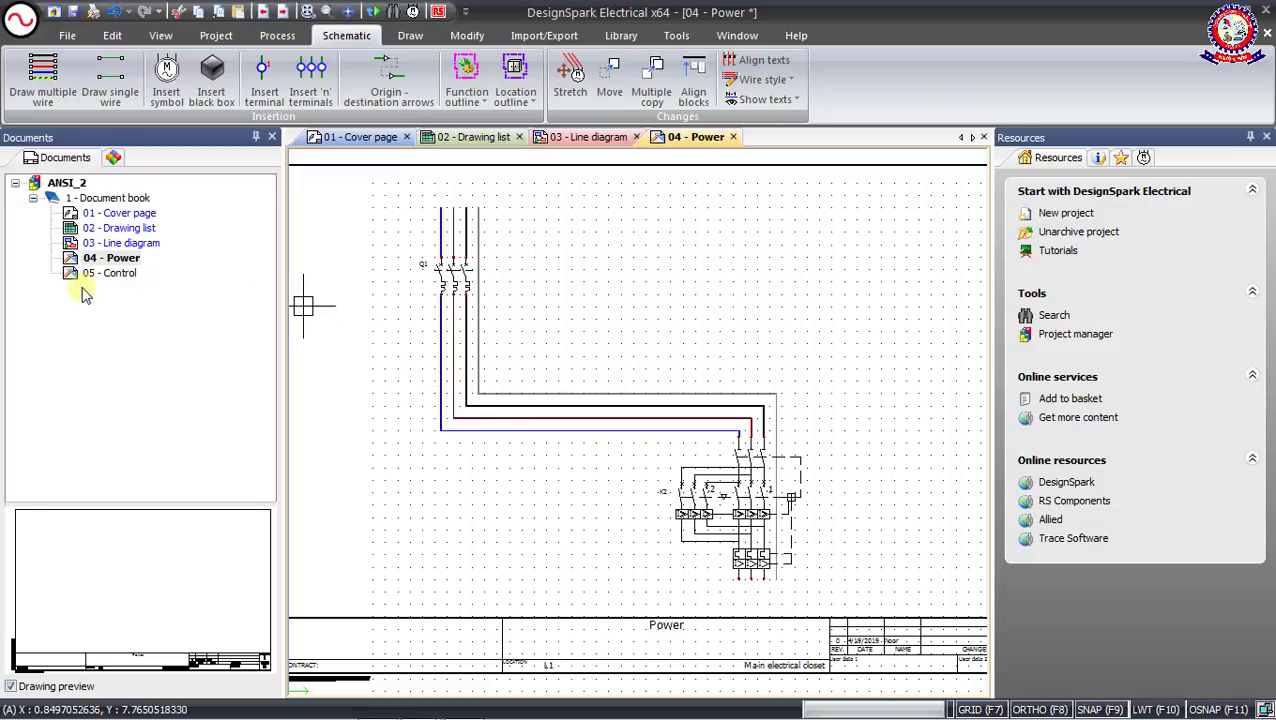
Select the 05 - Control sheet, return to the Power sheet, and switch to the Draw ribbon
left_click(114, 278)
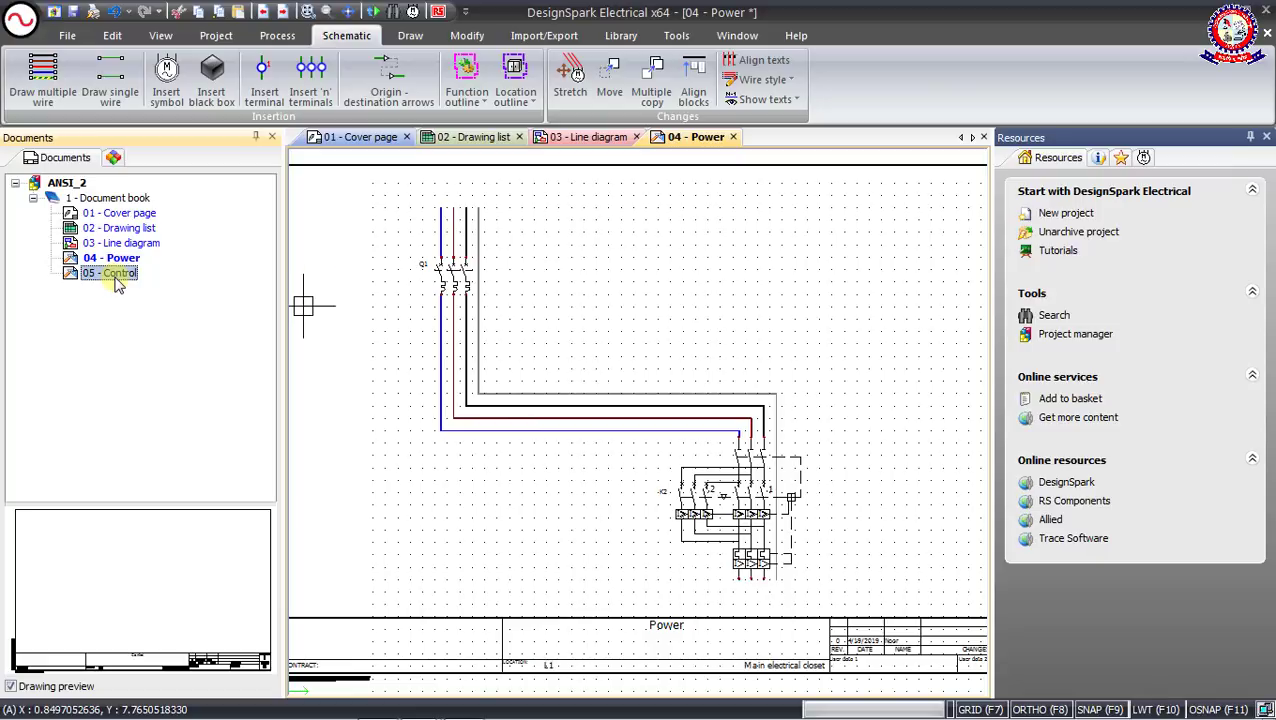
left_click(742, 362)
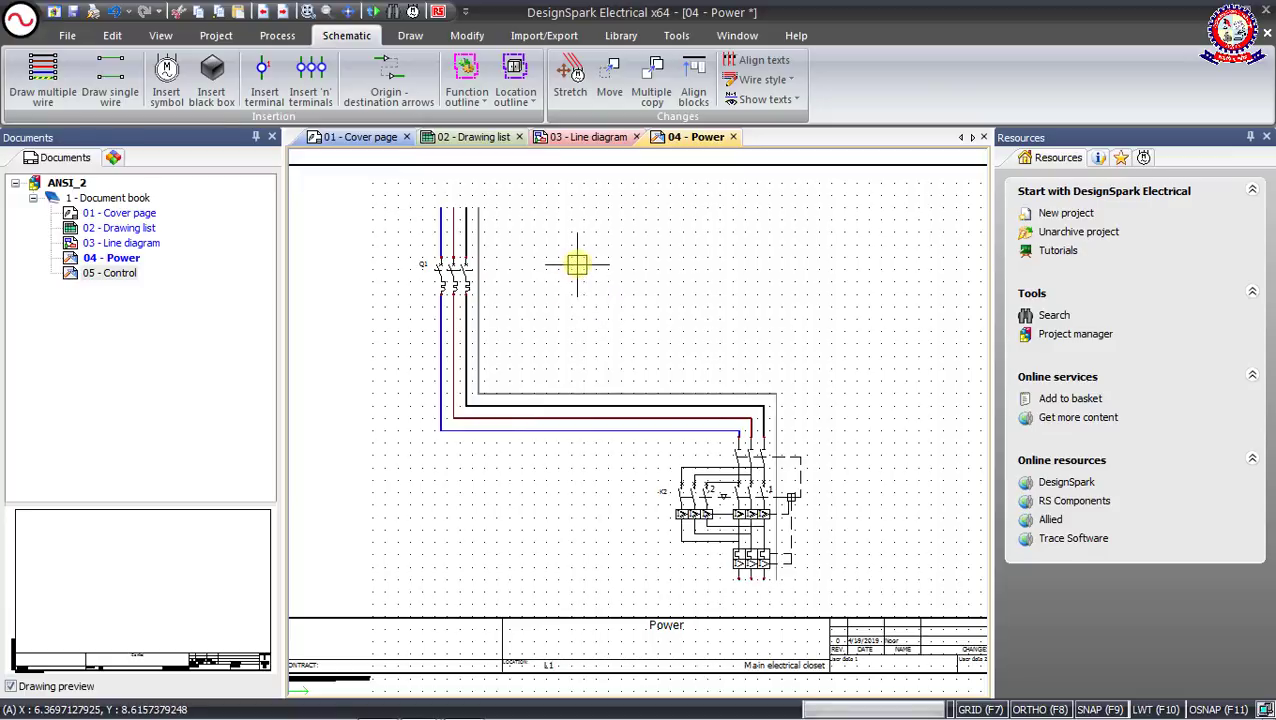
left_click(409, 40)
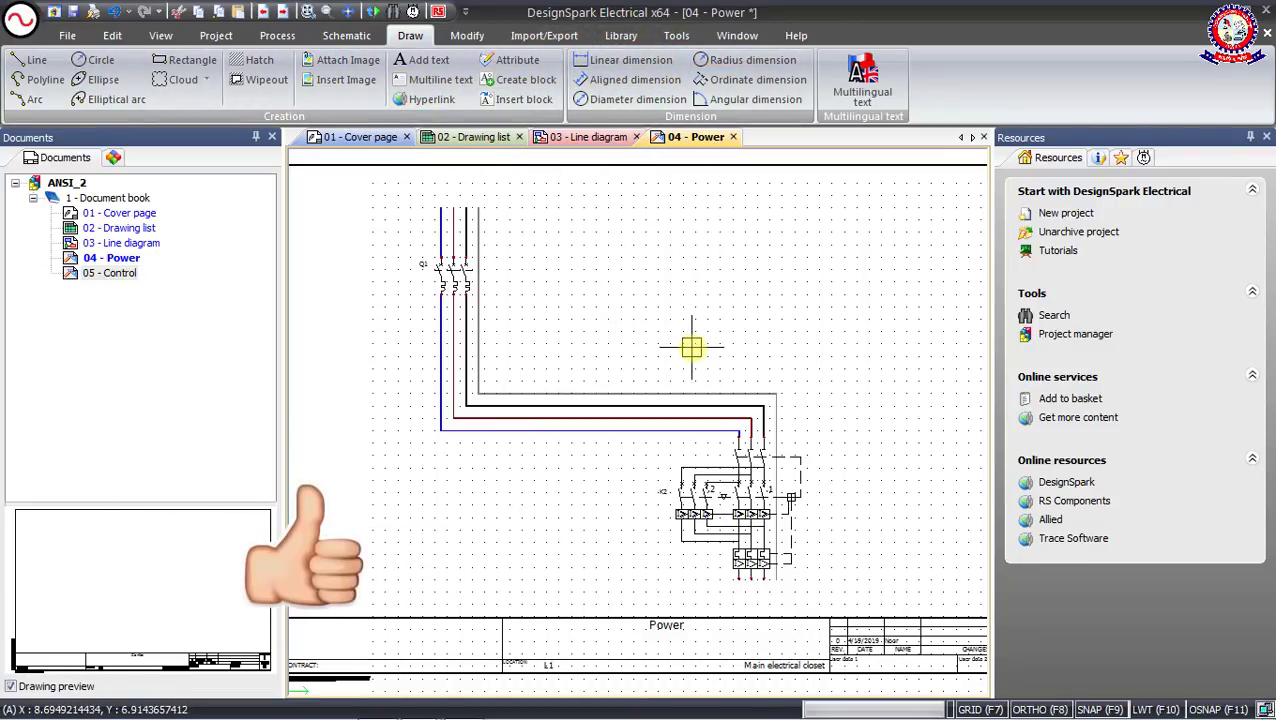
scroll(691, 347, "up", 1)
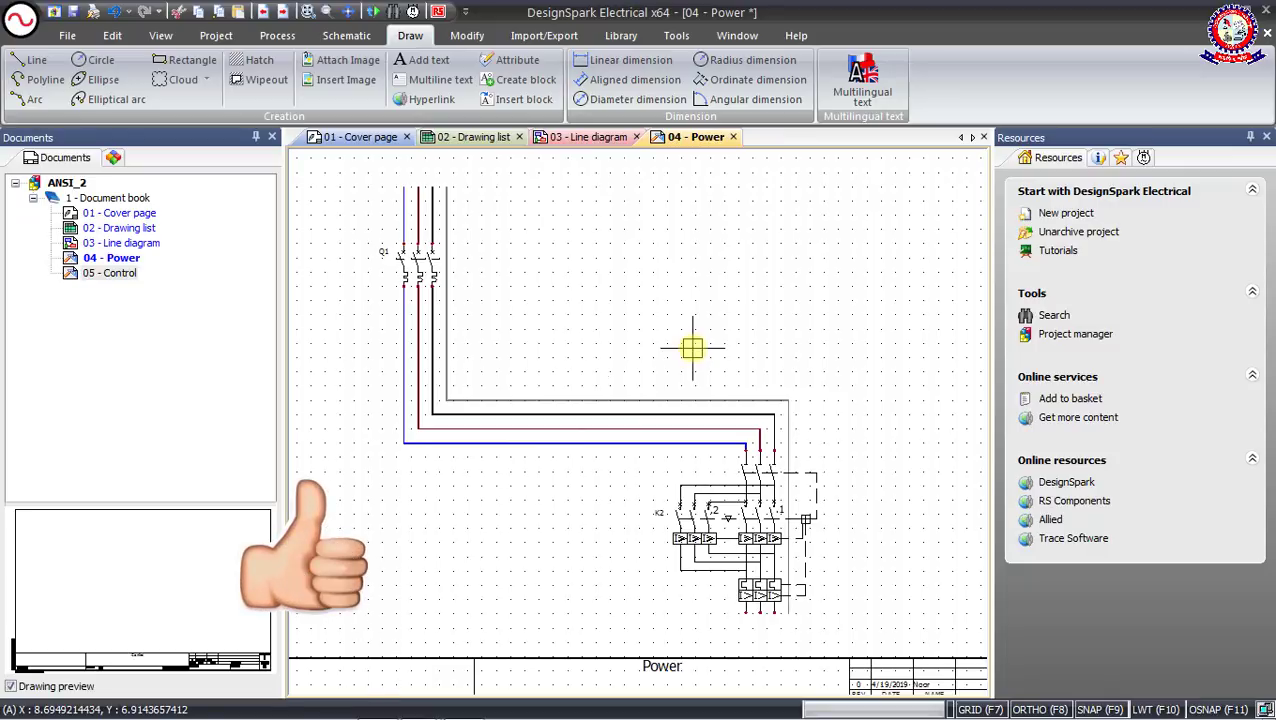